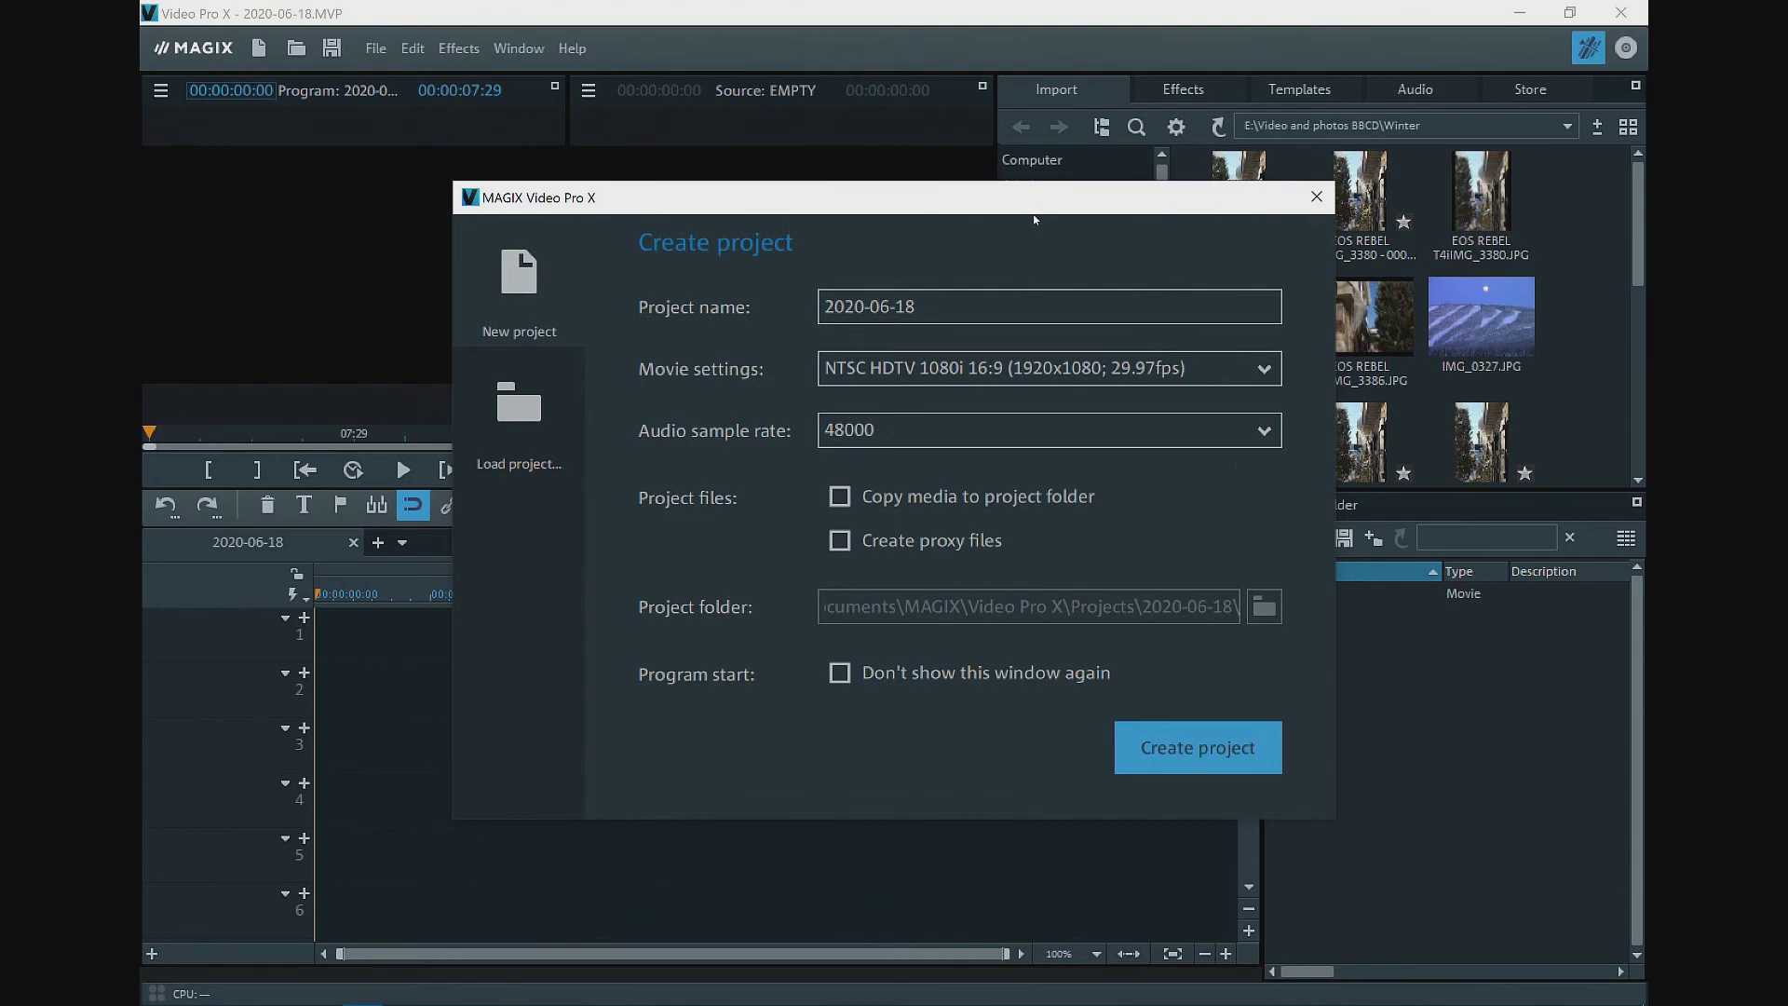
Look through the available audio sample rates in the new project settings, leaving 48000 selected
left_click(1266, 431)
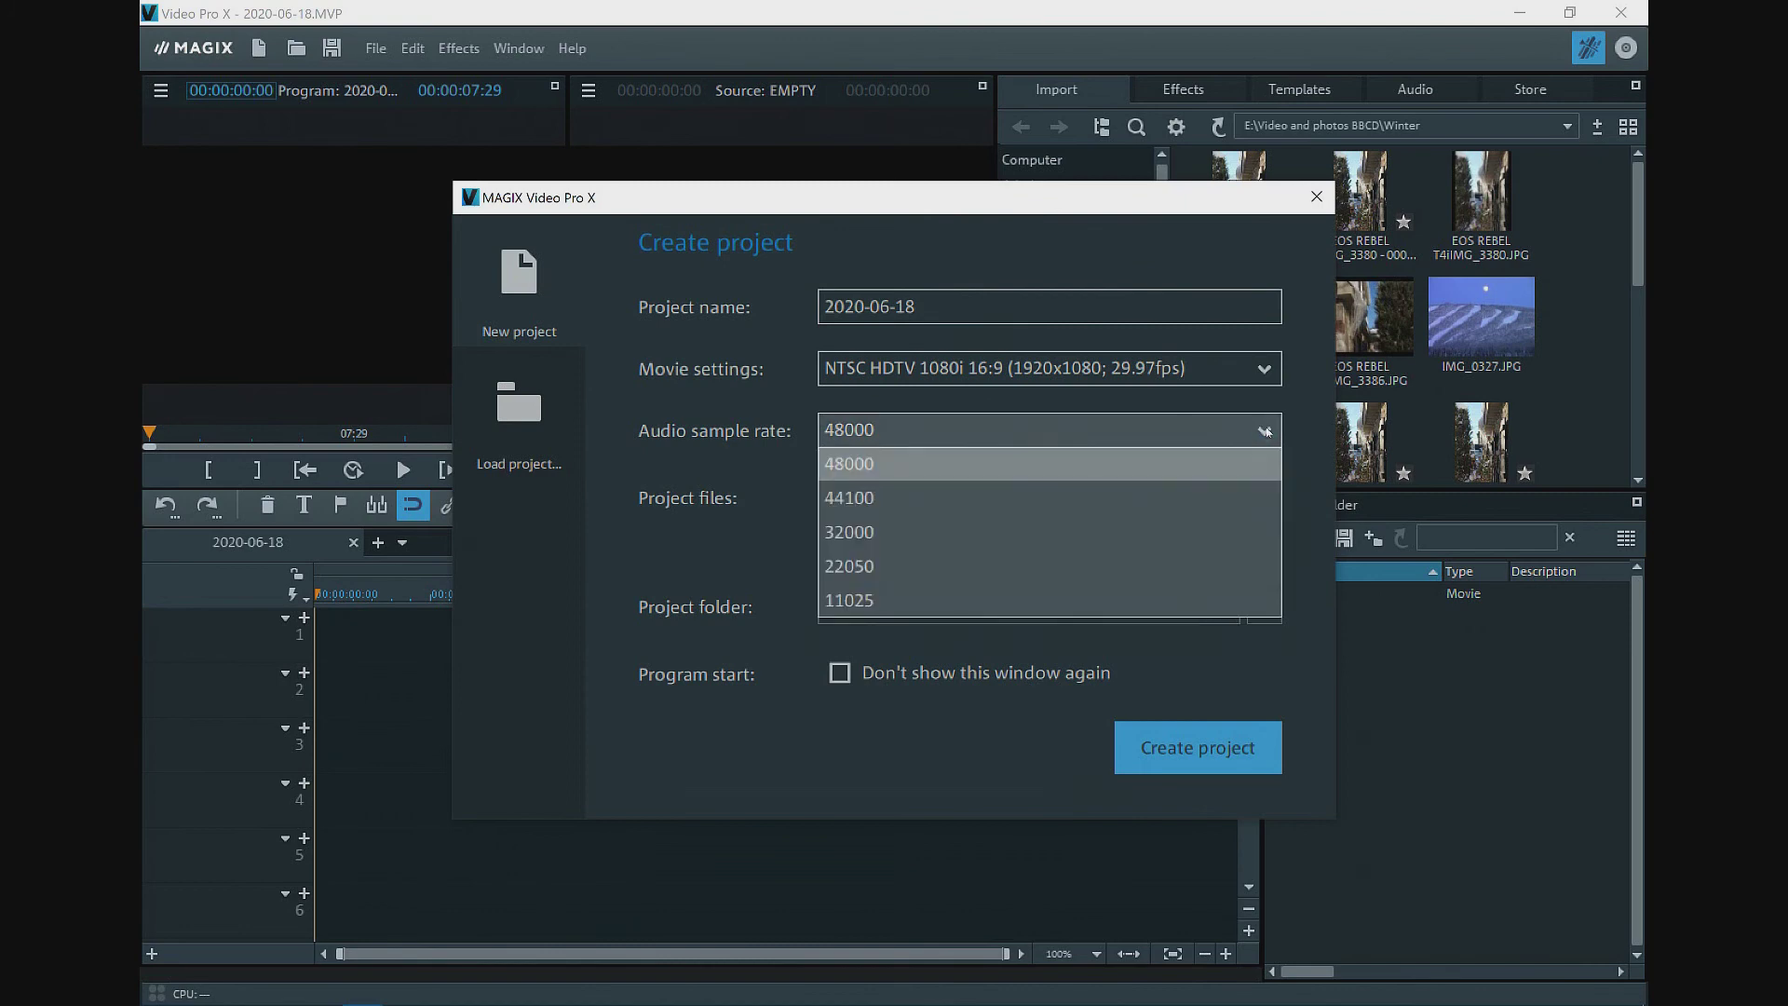
left_click(1290, 417)
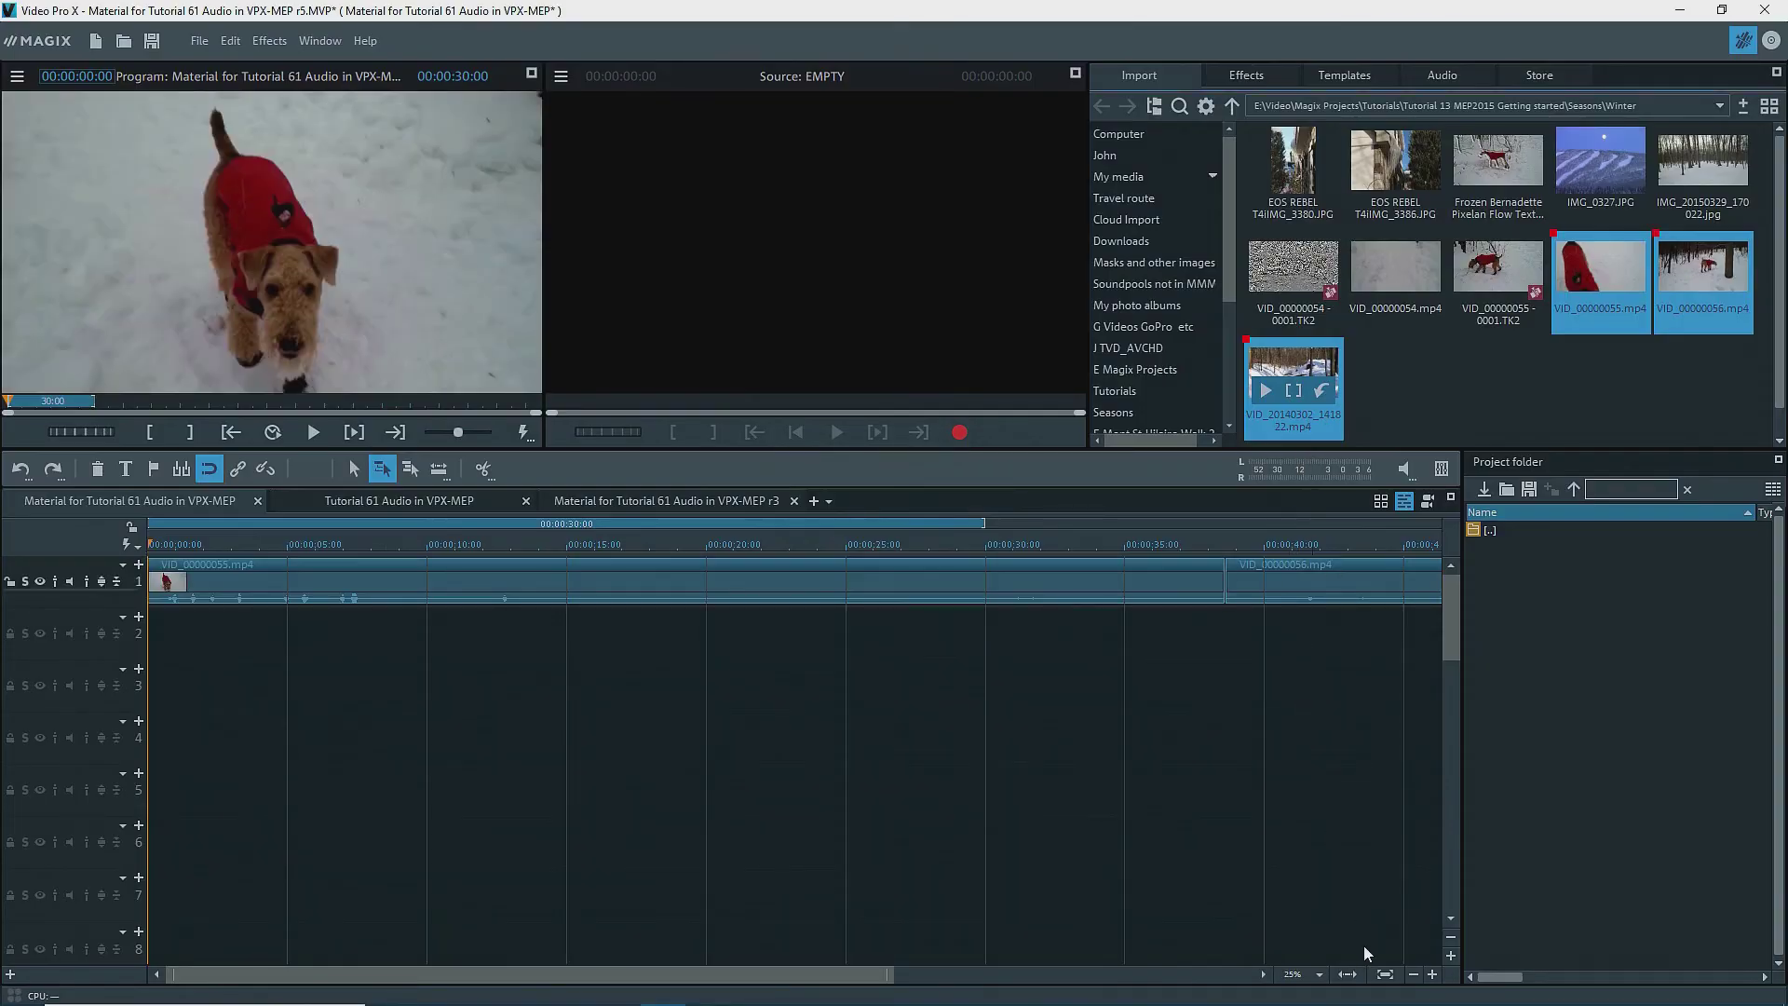
Fit the whole movie to the timeline width, enlarge track 1, and select the VID_00000055.mp4 clip
left_click(1347, 974)
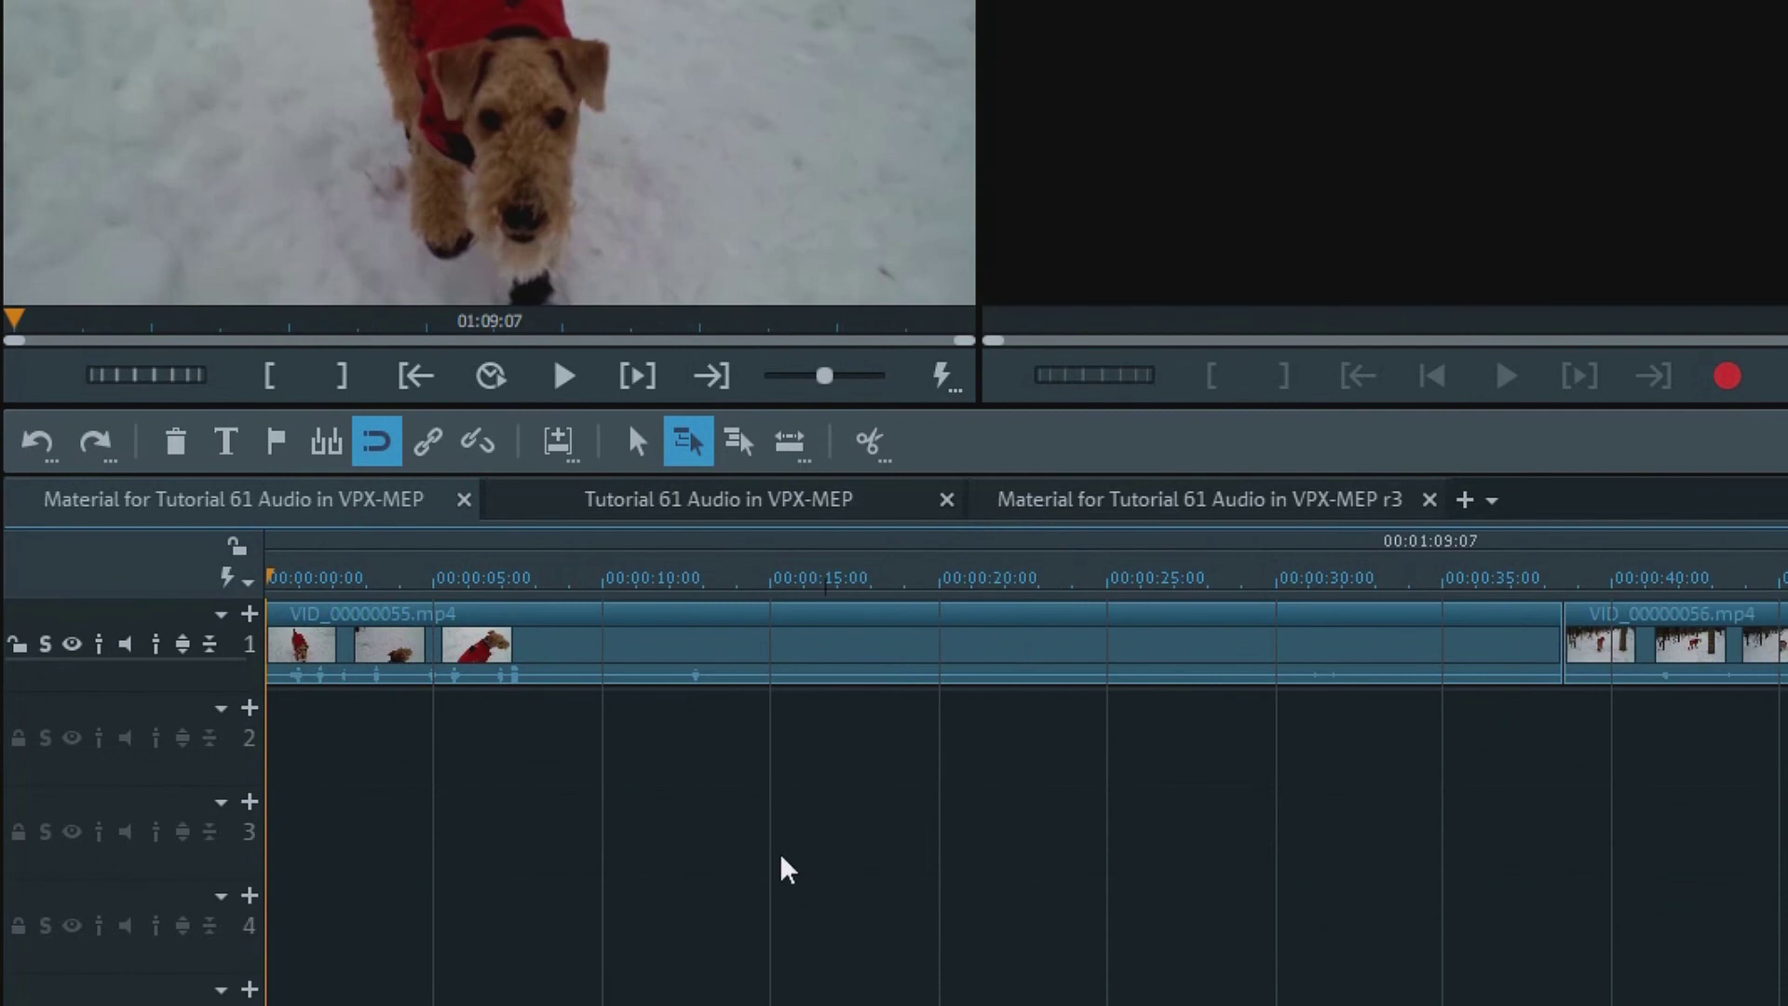
left_click(183, 644)
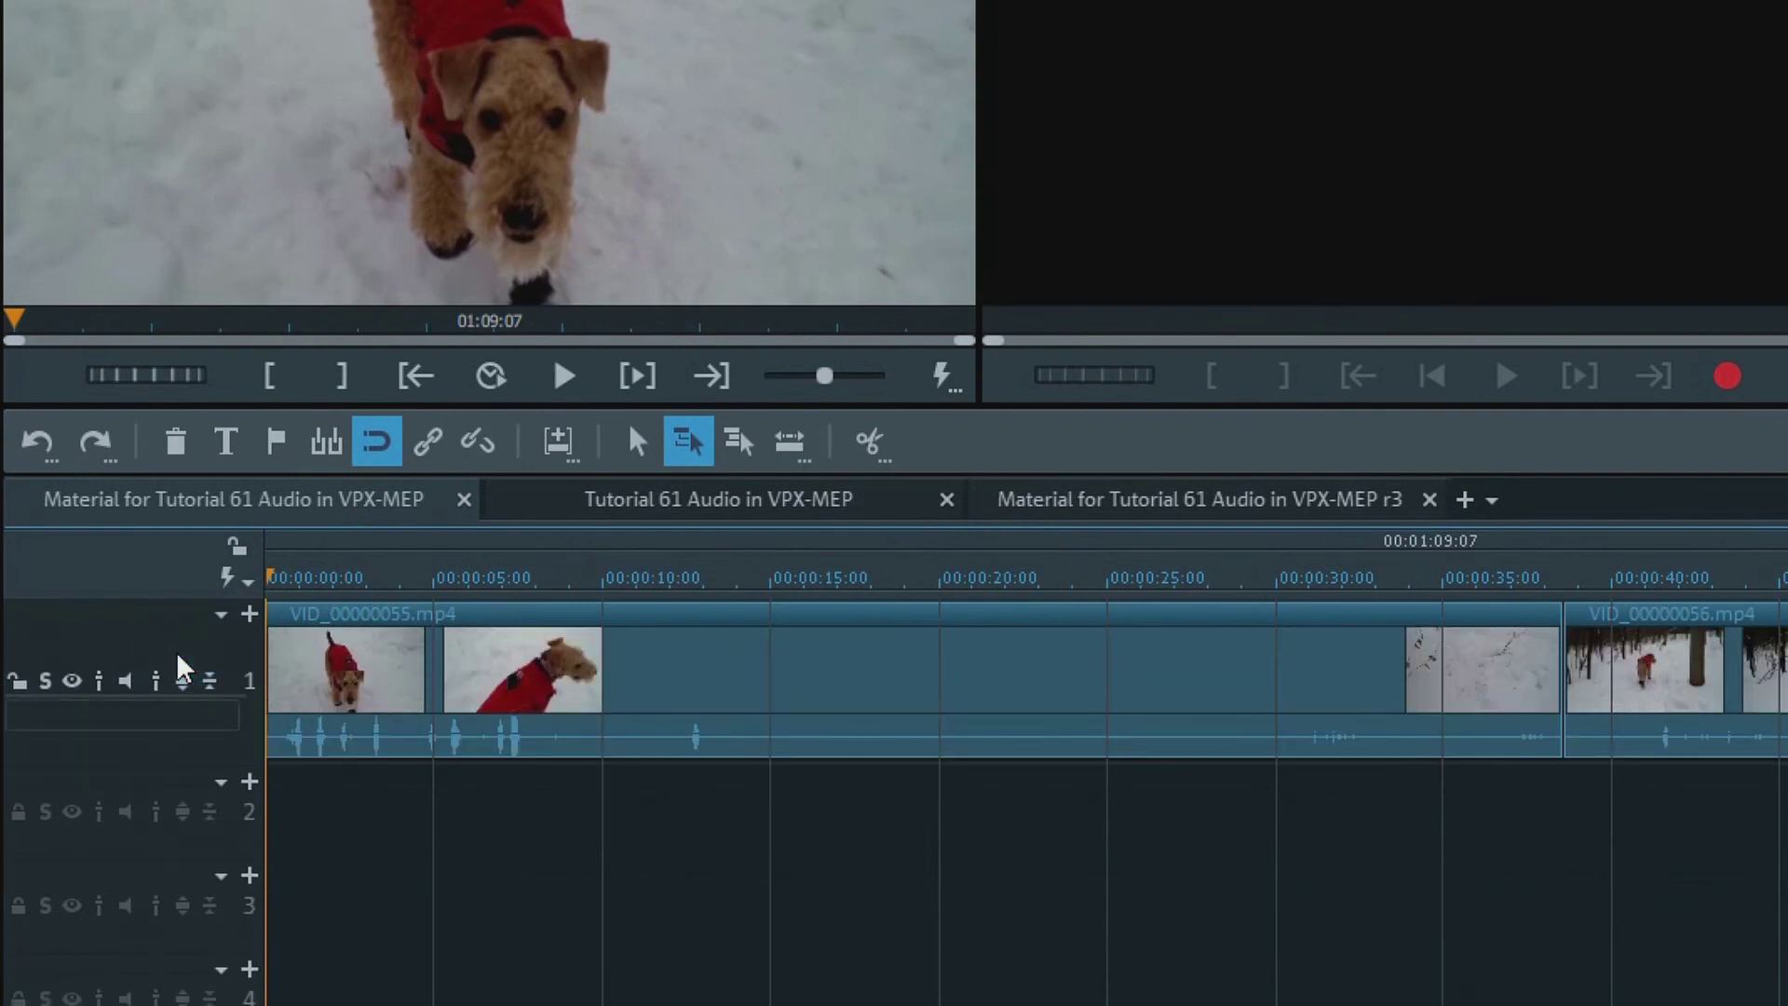
left_click(391, 687)
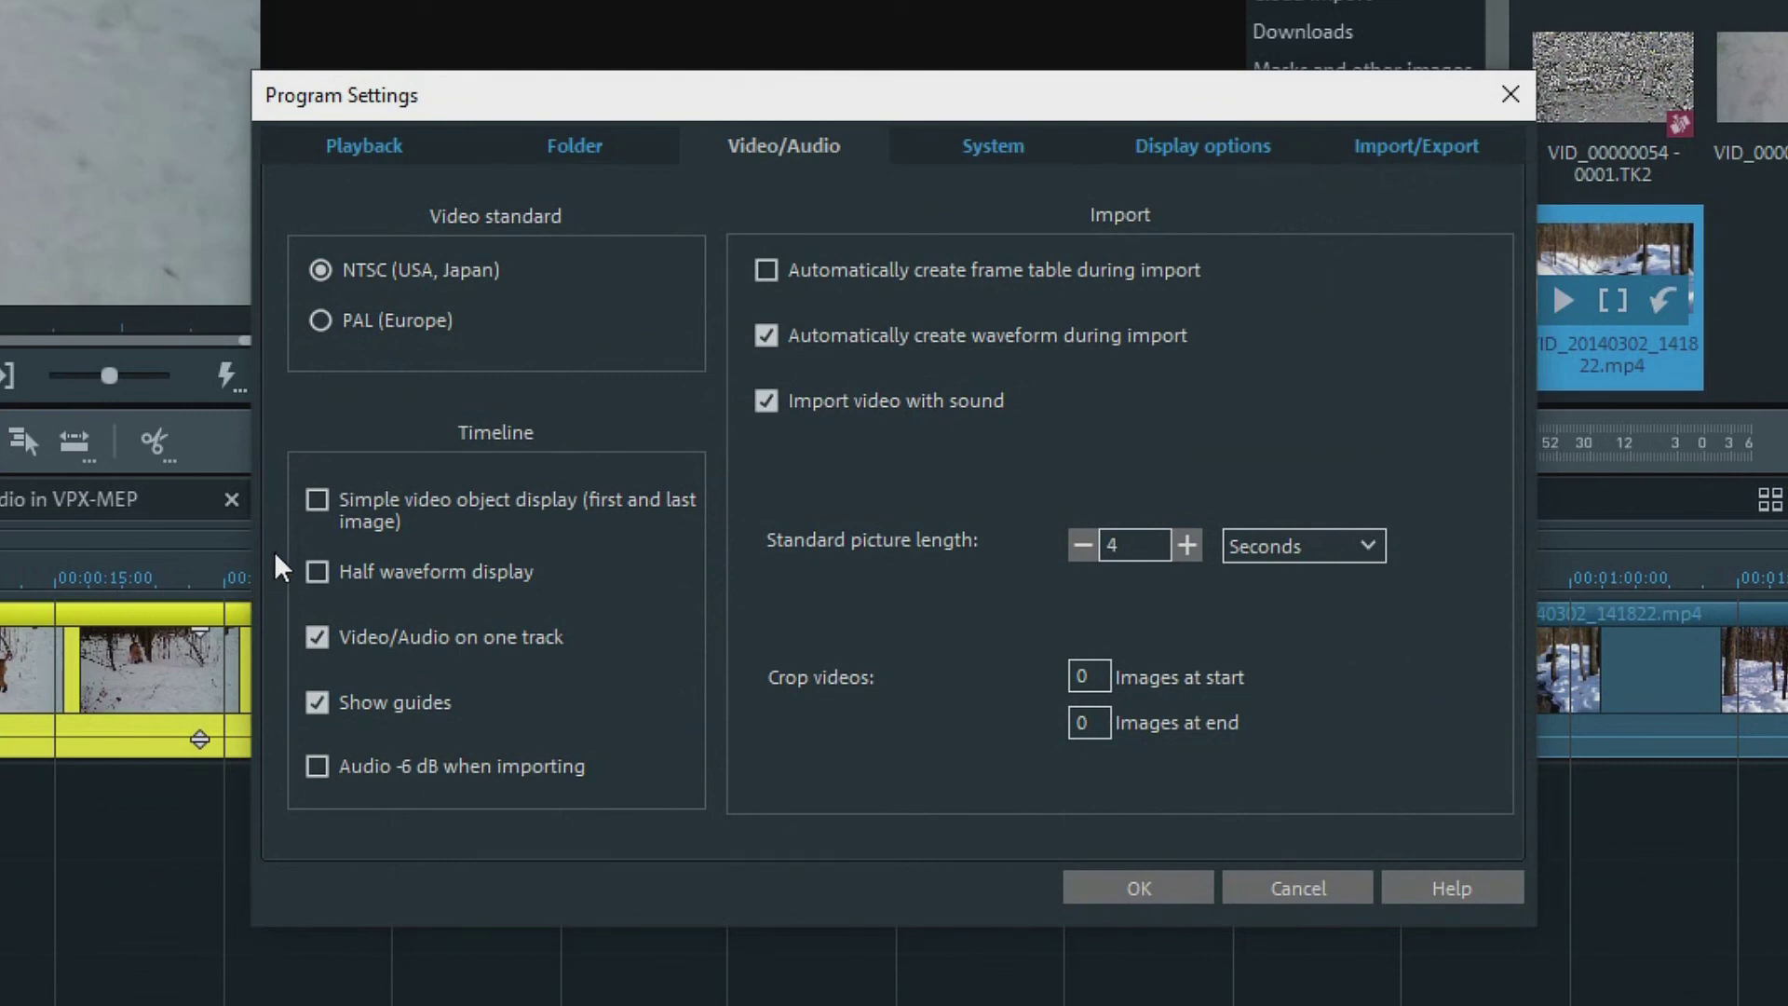
Review the playback output devices in the program settings and return to the Video/Audio settings
left_click(354, 144)
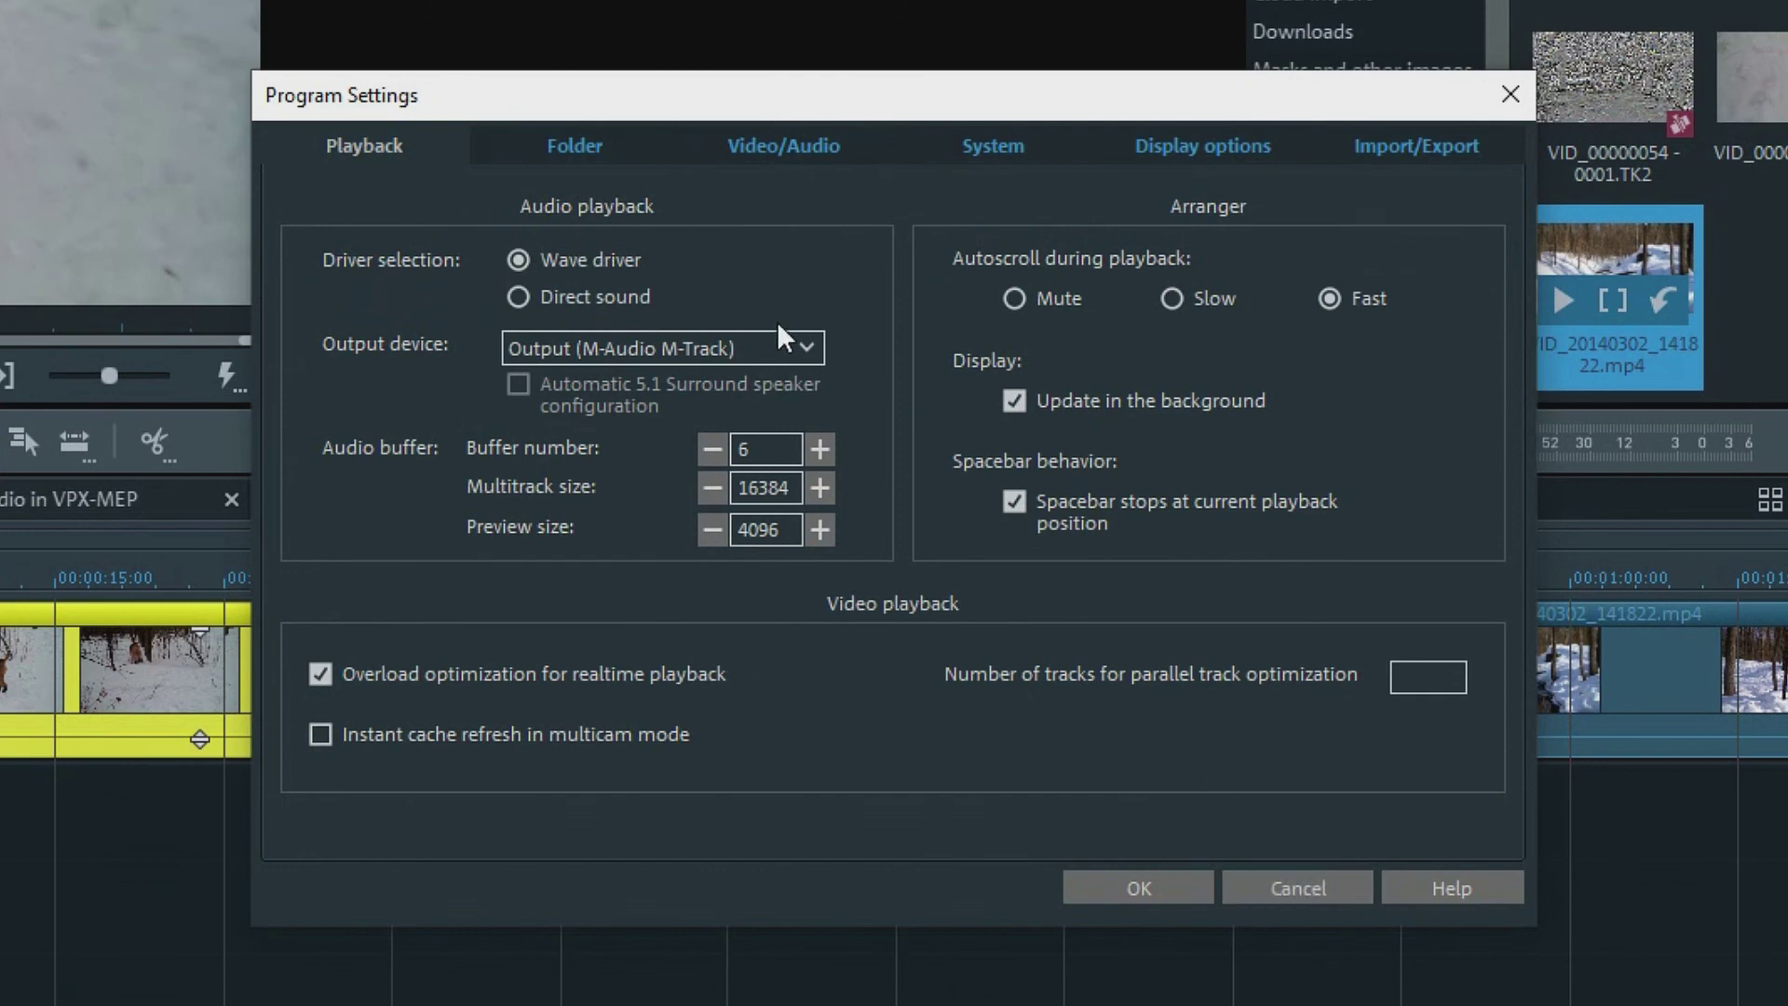
left_click(812, 347)
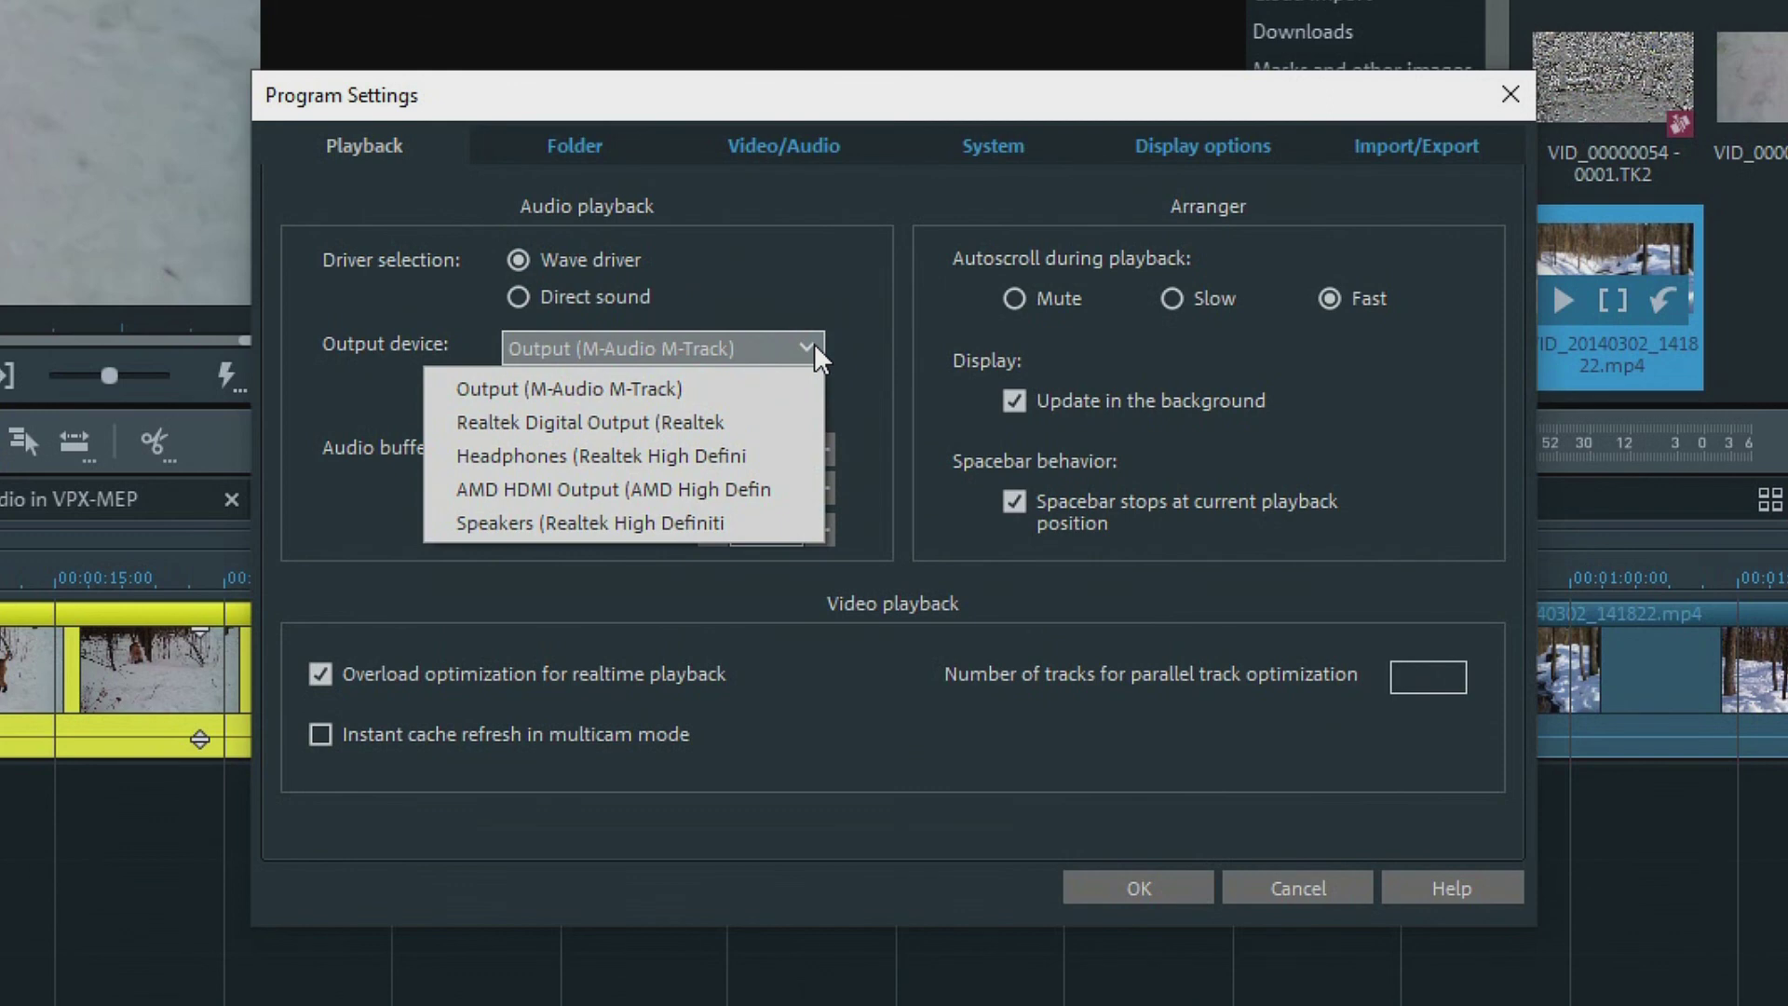
left_click(823, 287)
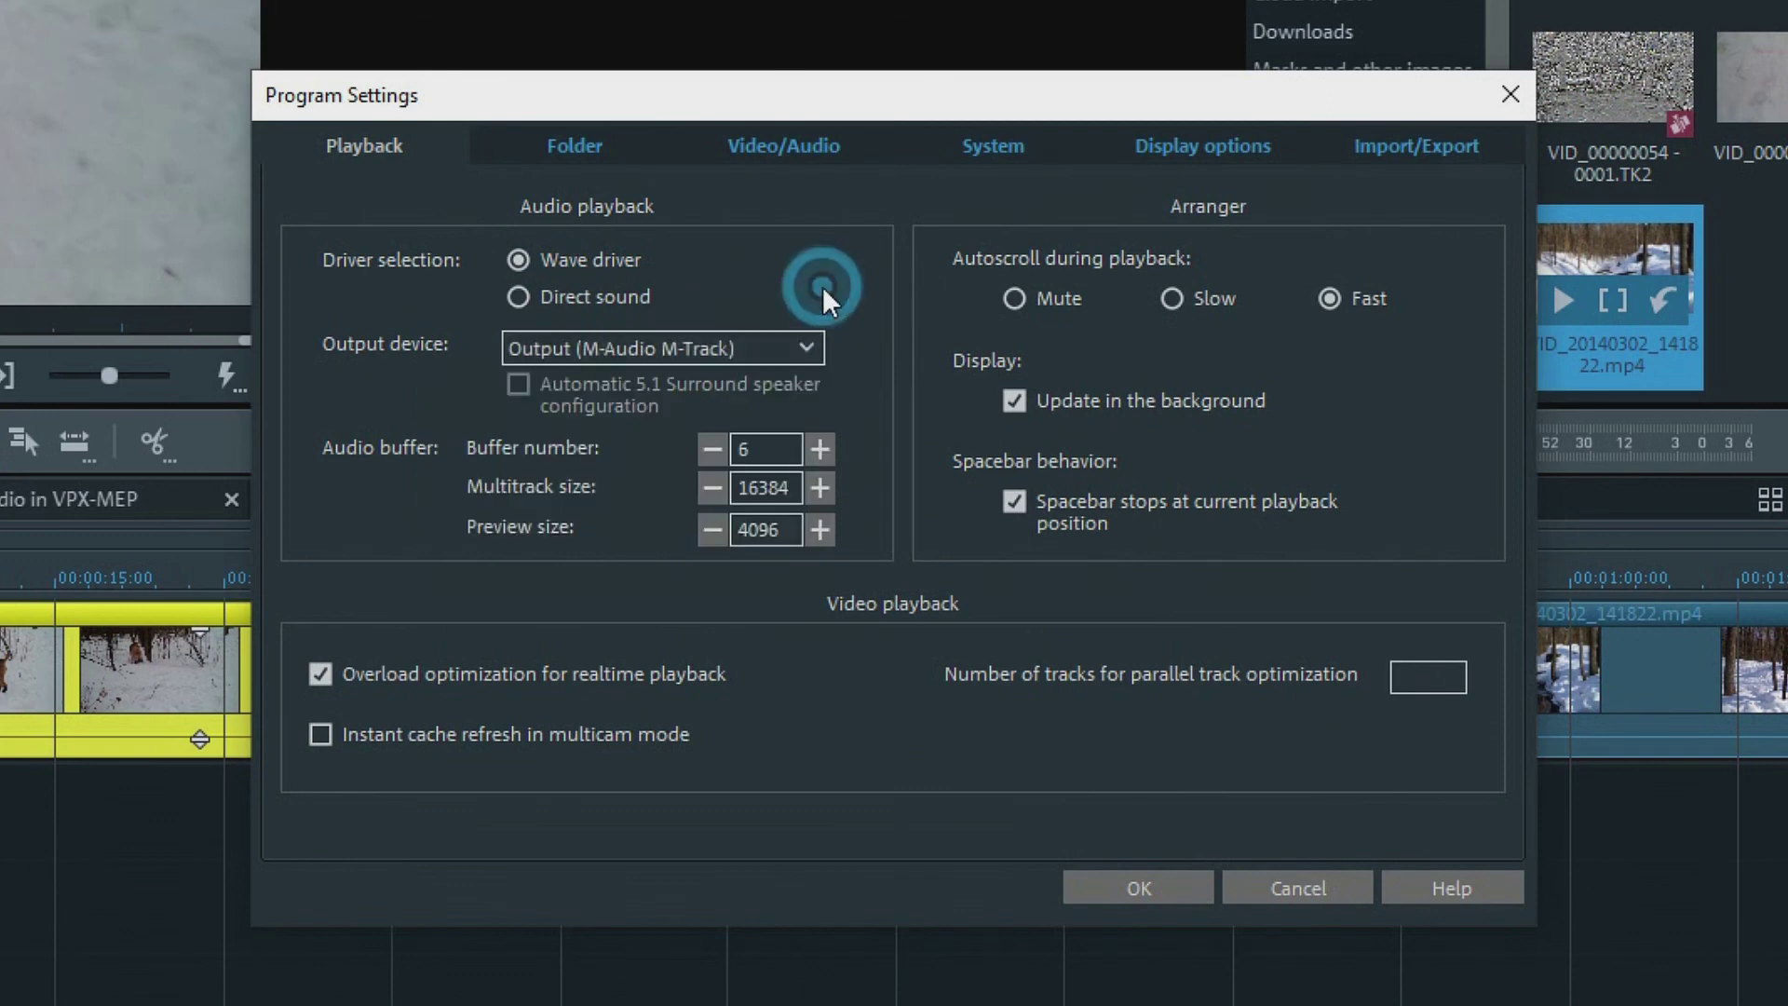
left_click(784, 147)
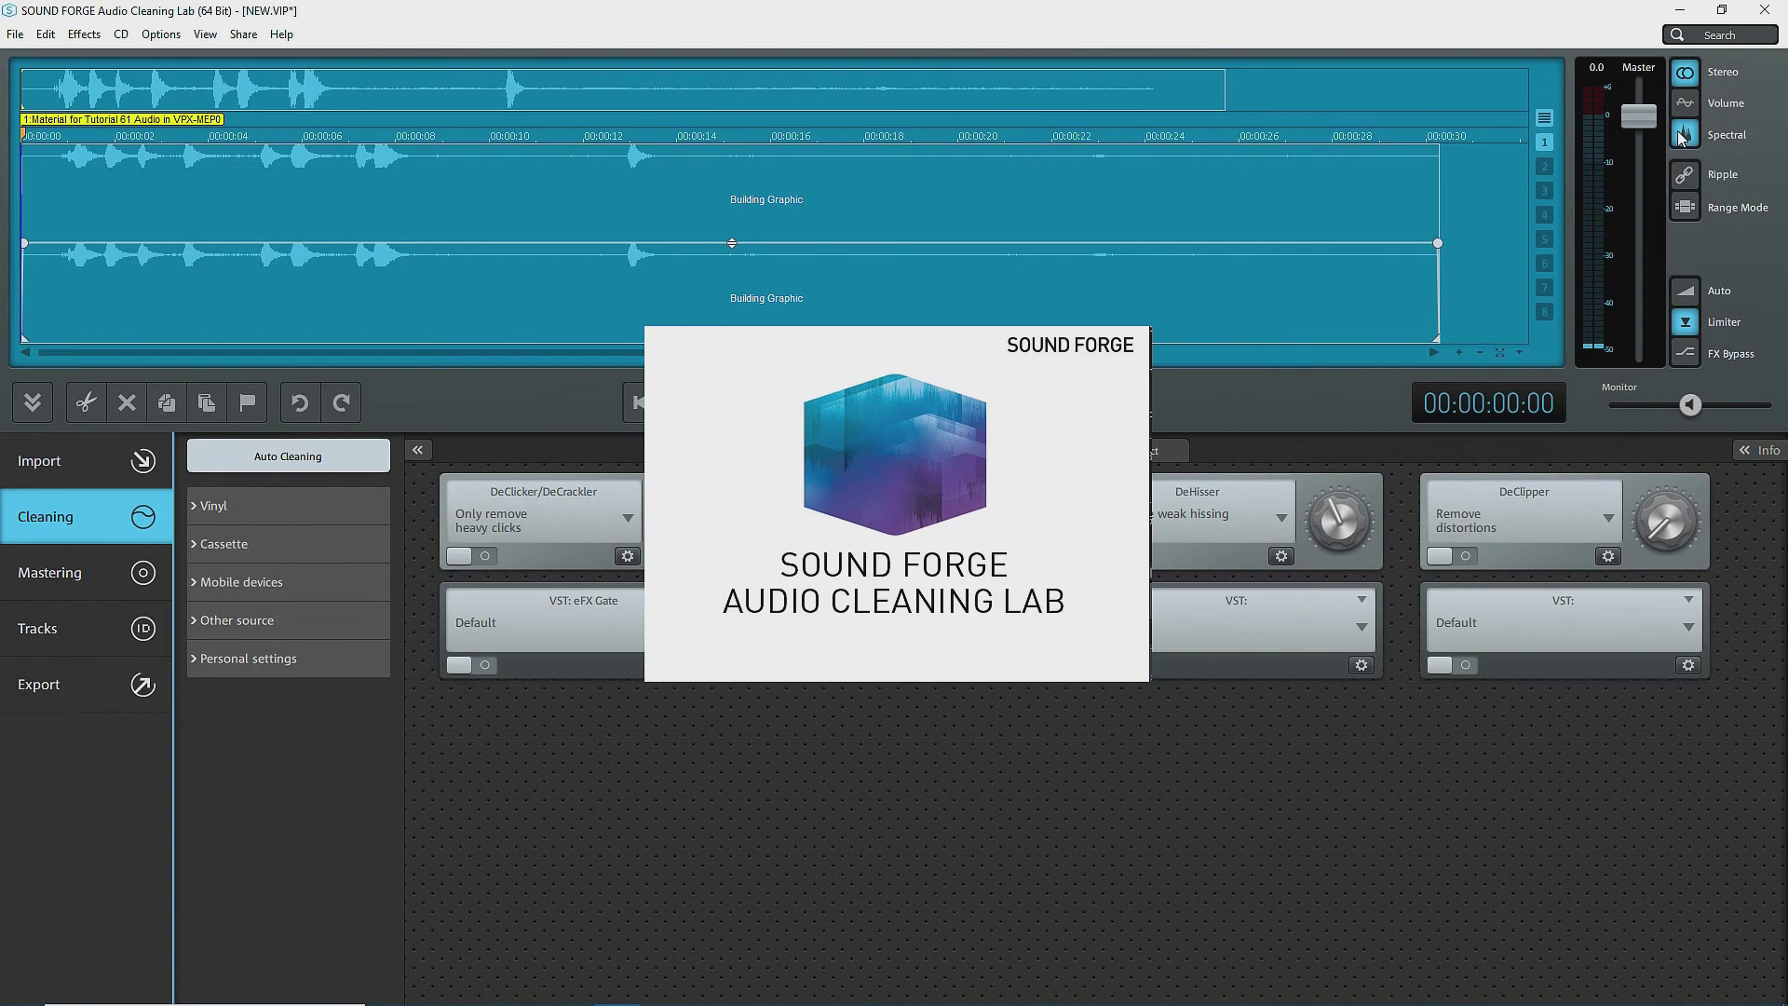
In Sound Forge Audio Cleaning Lab, switch the audio display to the spectral view
left_click(1683, 136)
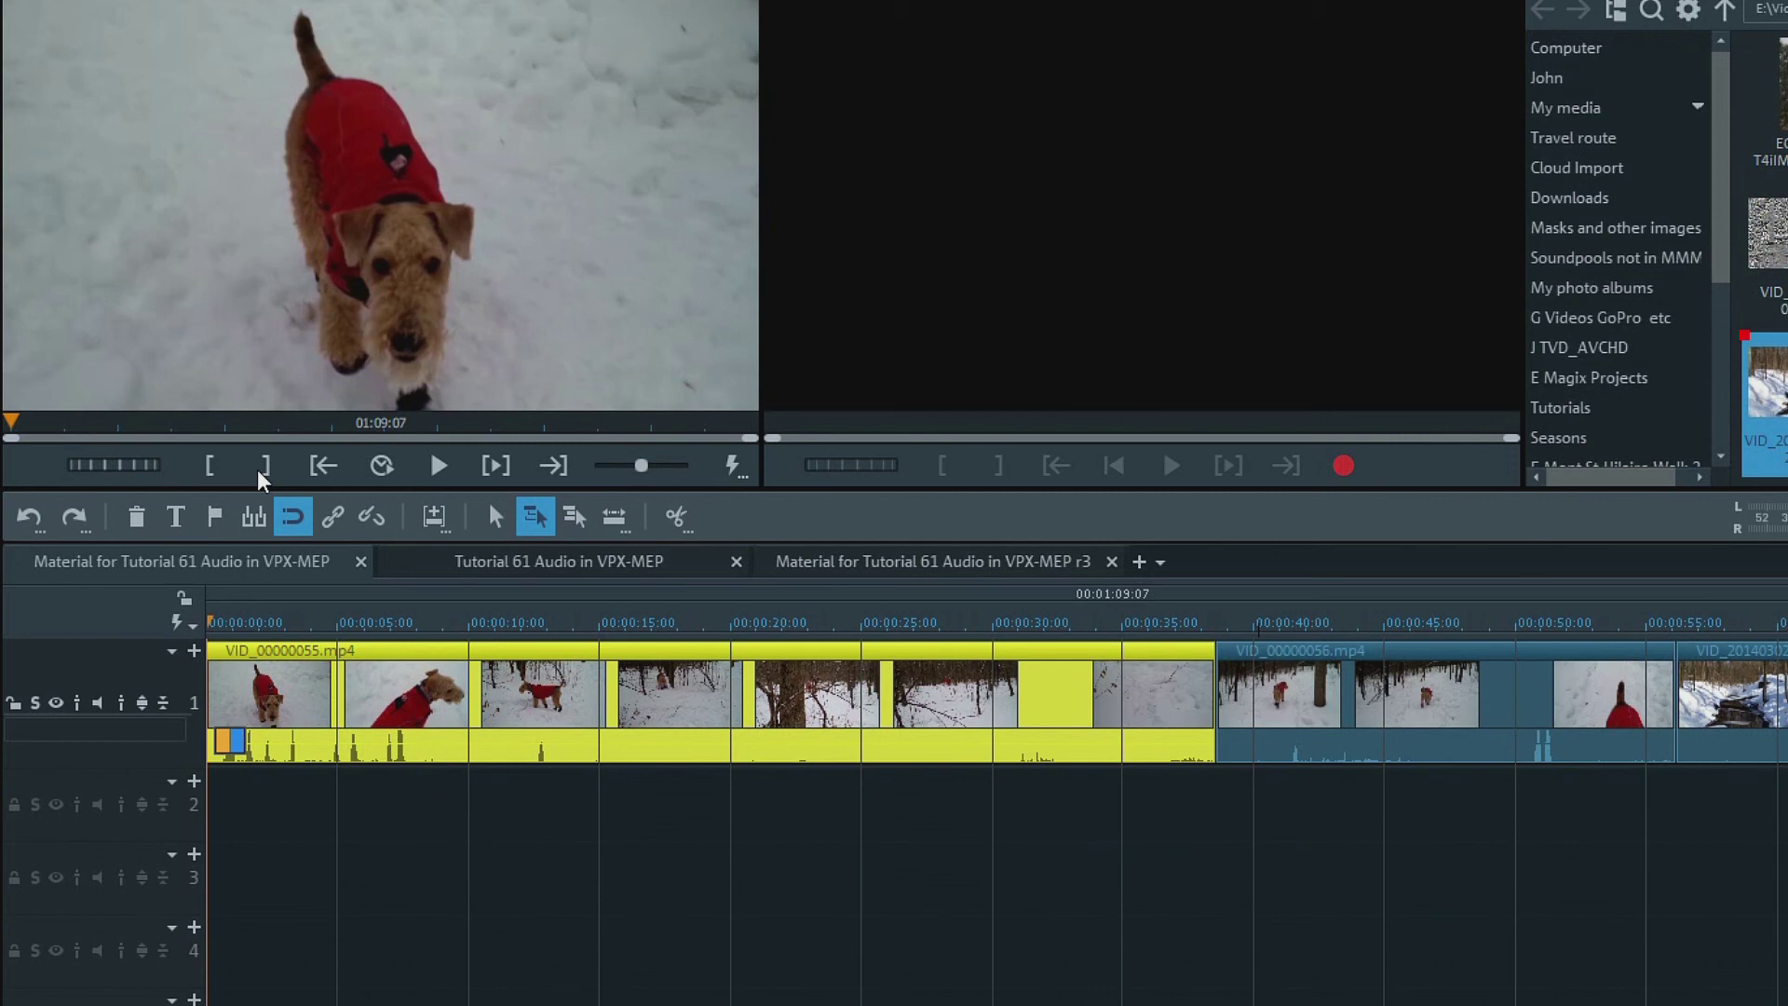
In Video Pro X, place the video and audio of VID_00000055.mp4 on separate tracks
mouse_move(573, 710)
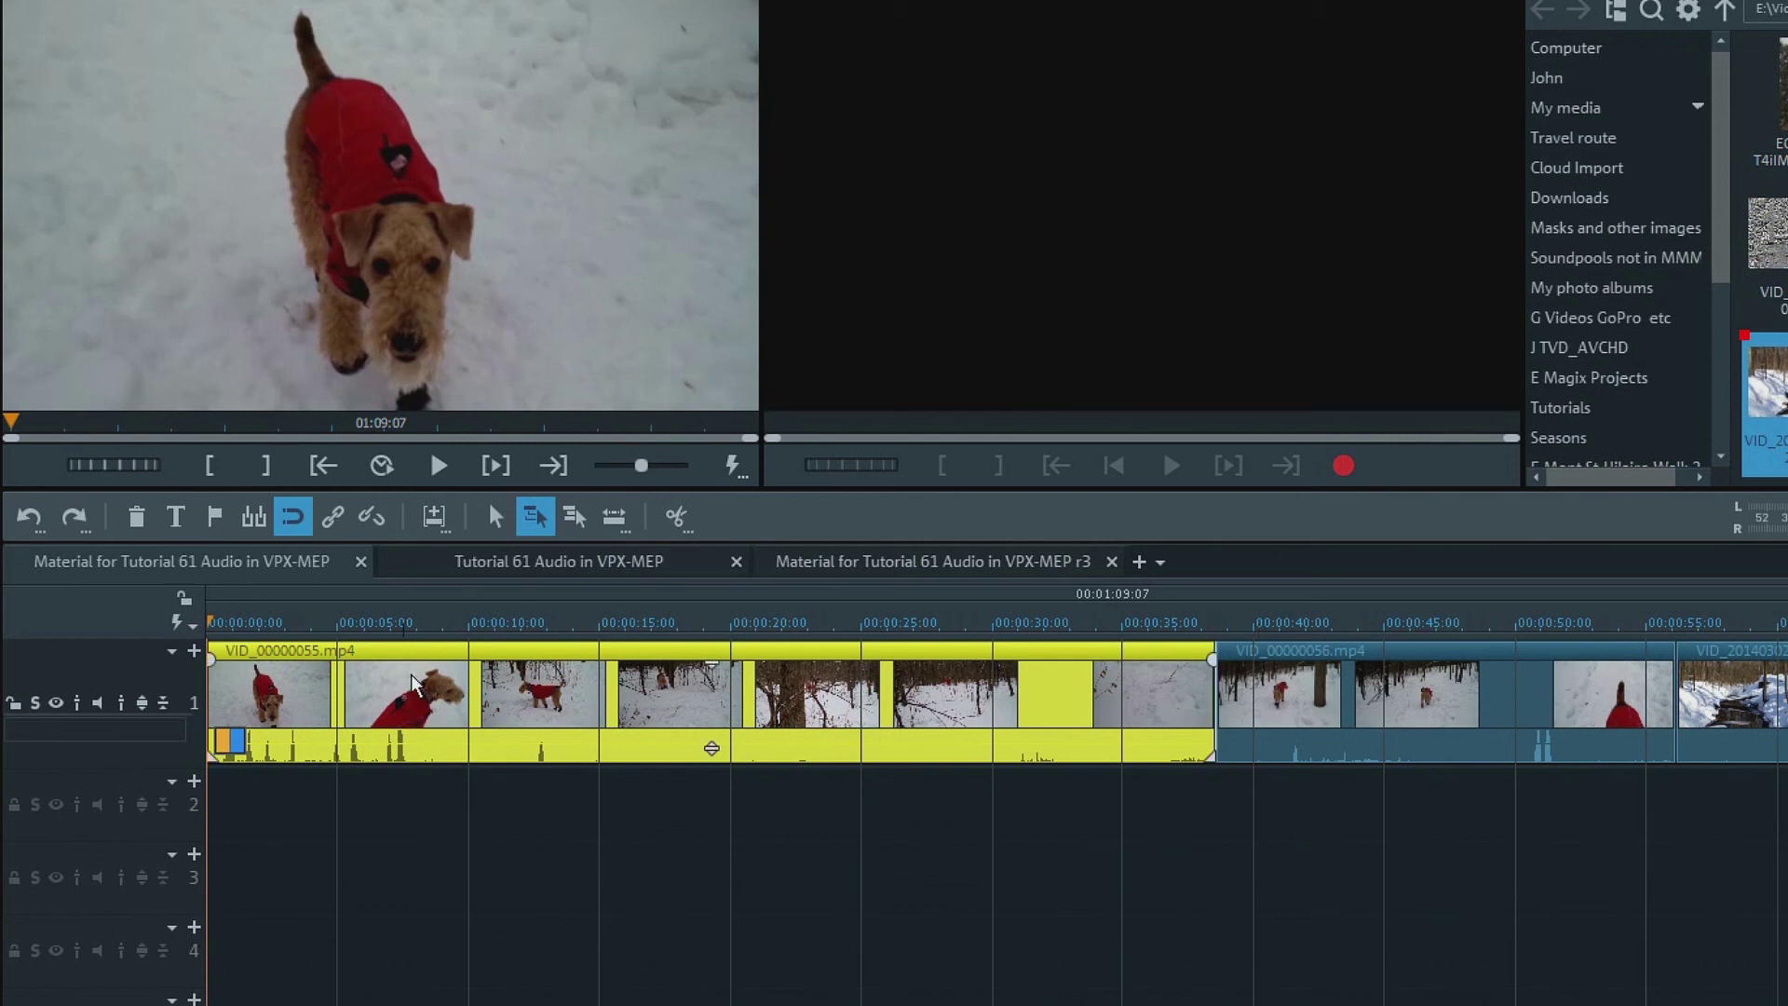
right_click(578, 713)
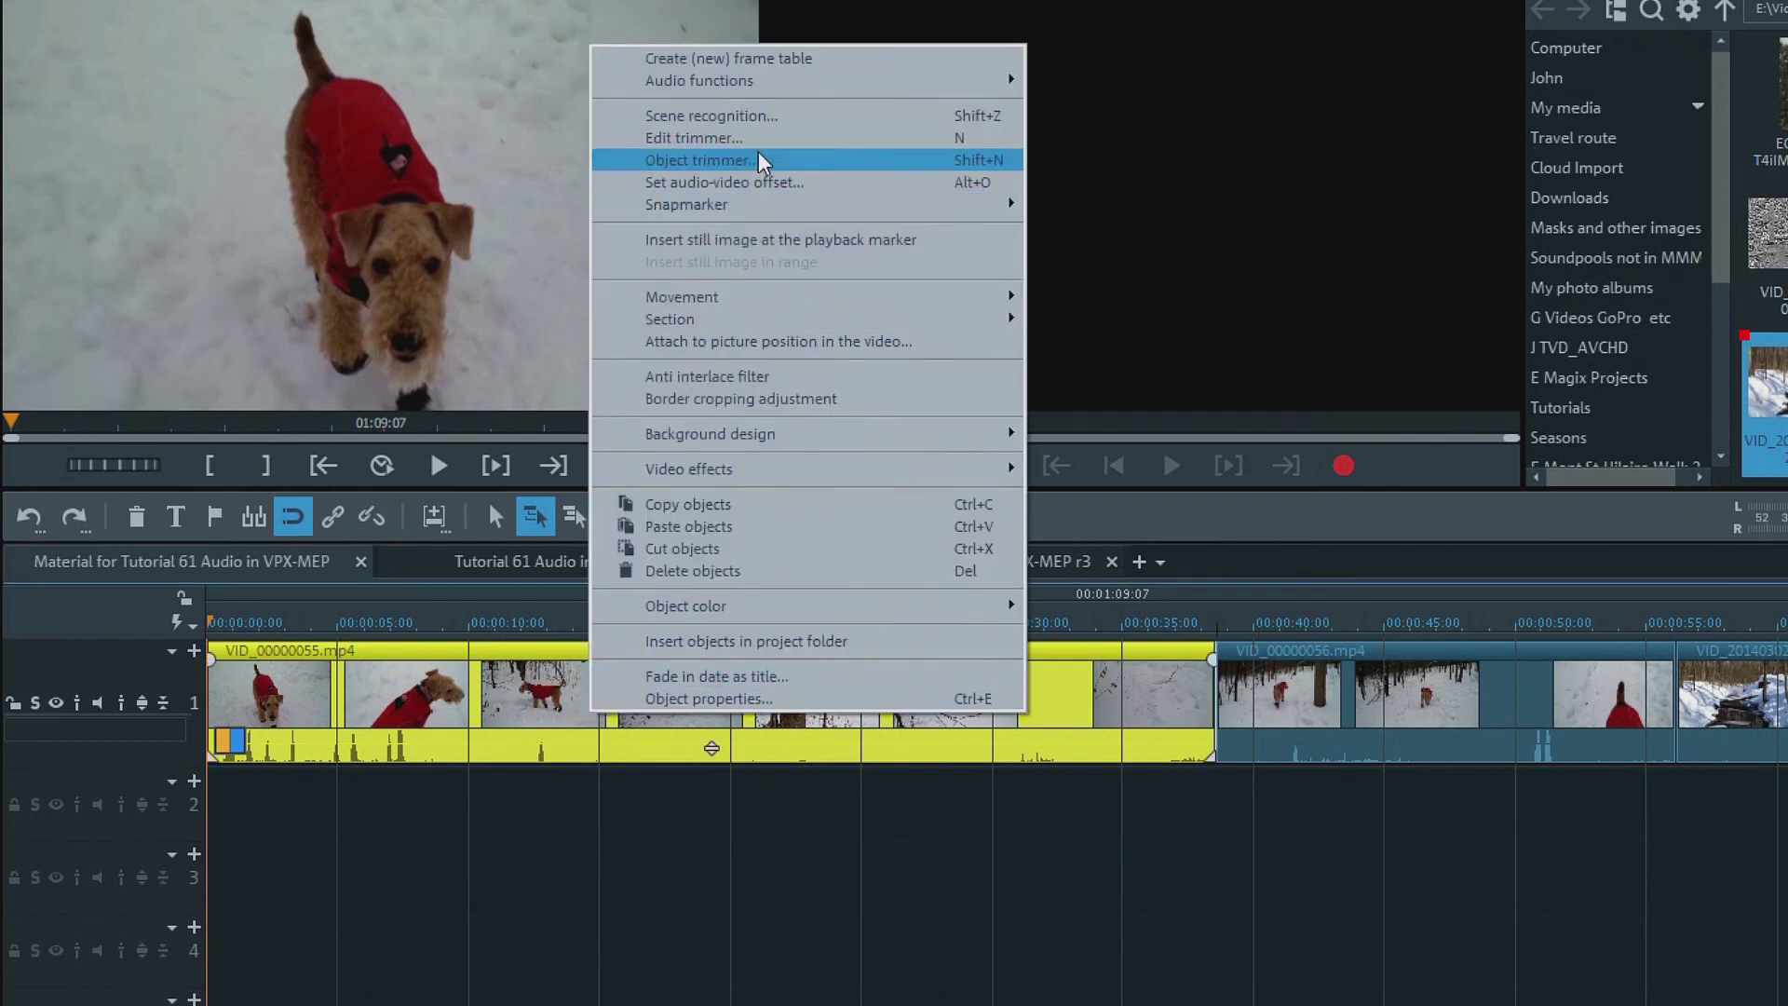
mouse_move(807, 93)
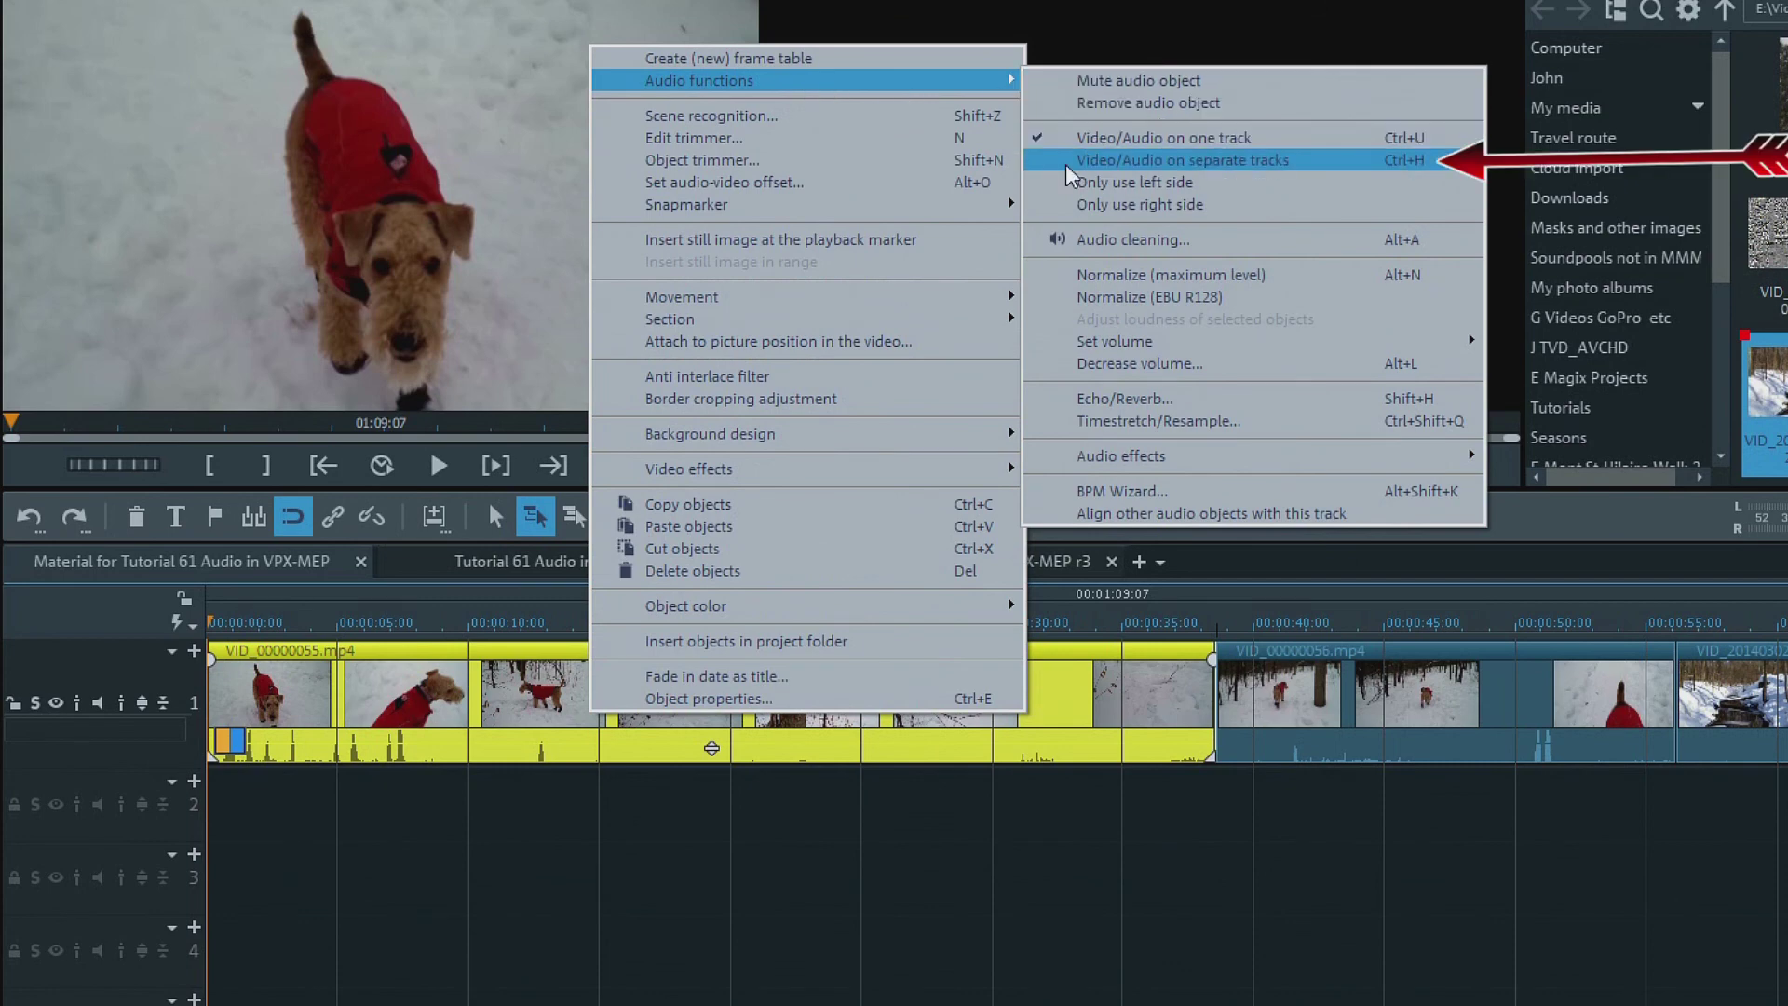
left_click(1095, 162)
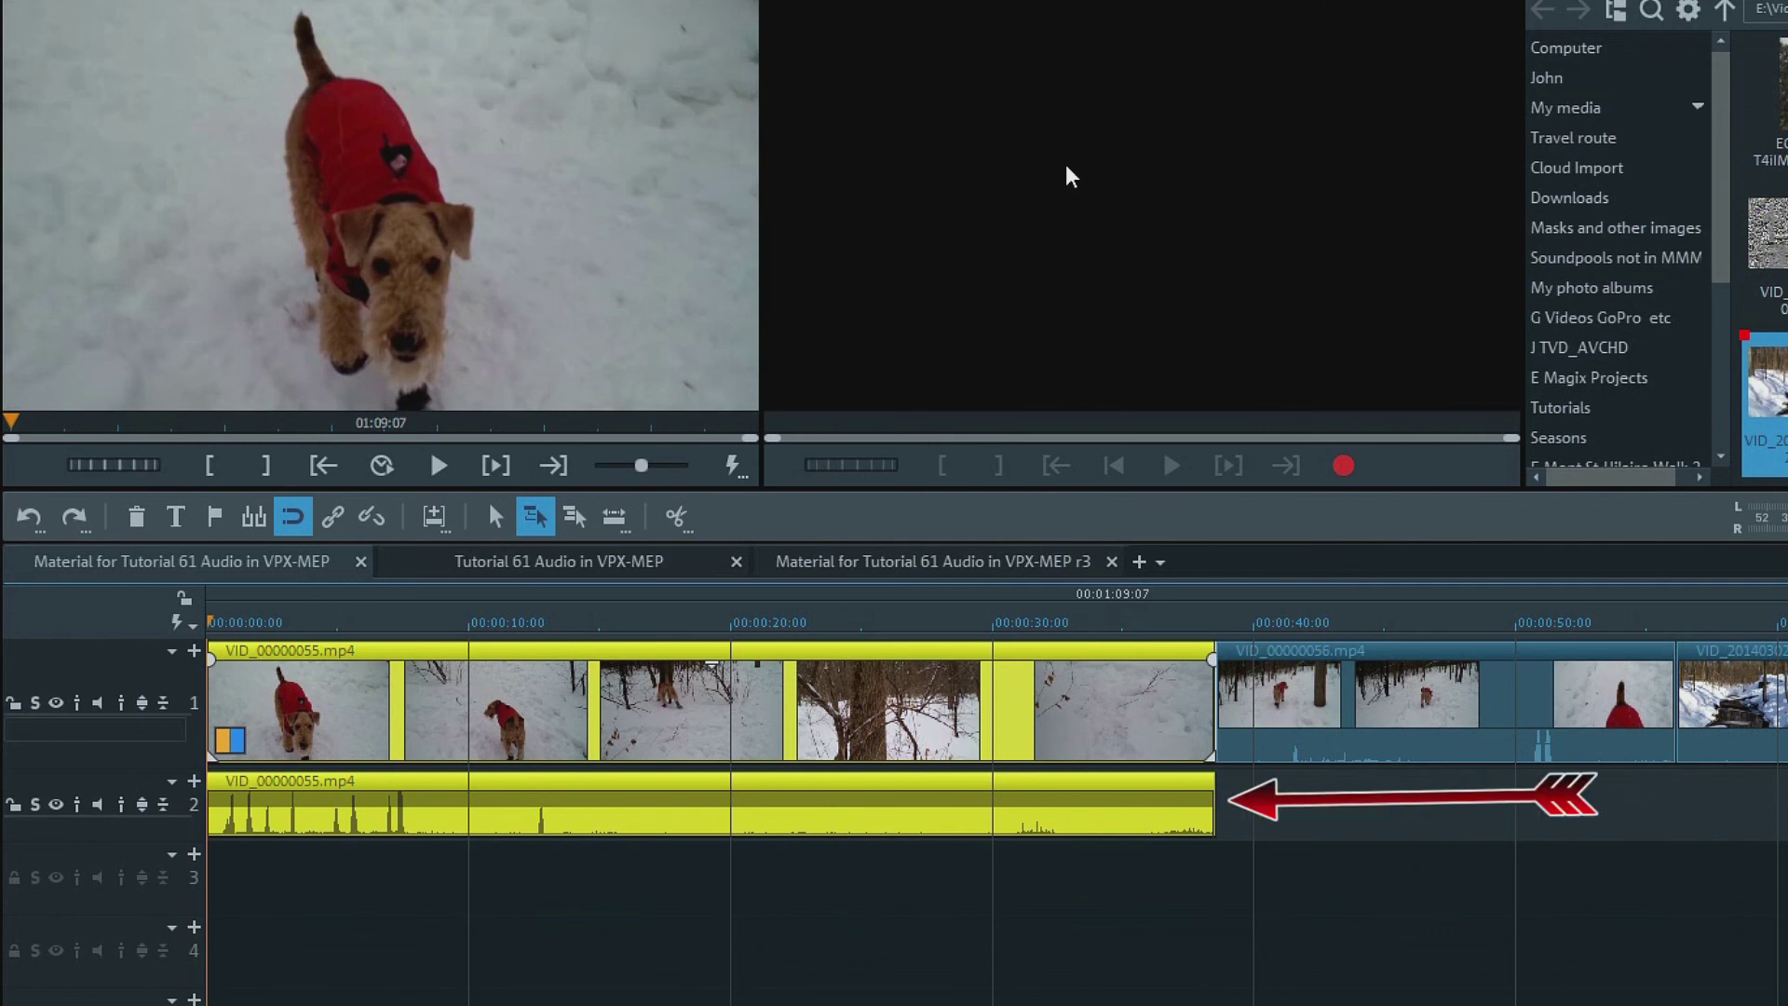
Ungroup the VID_00000055.mp4 video and audio objects and delete the audio object on track 2
left_click(369, 517)
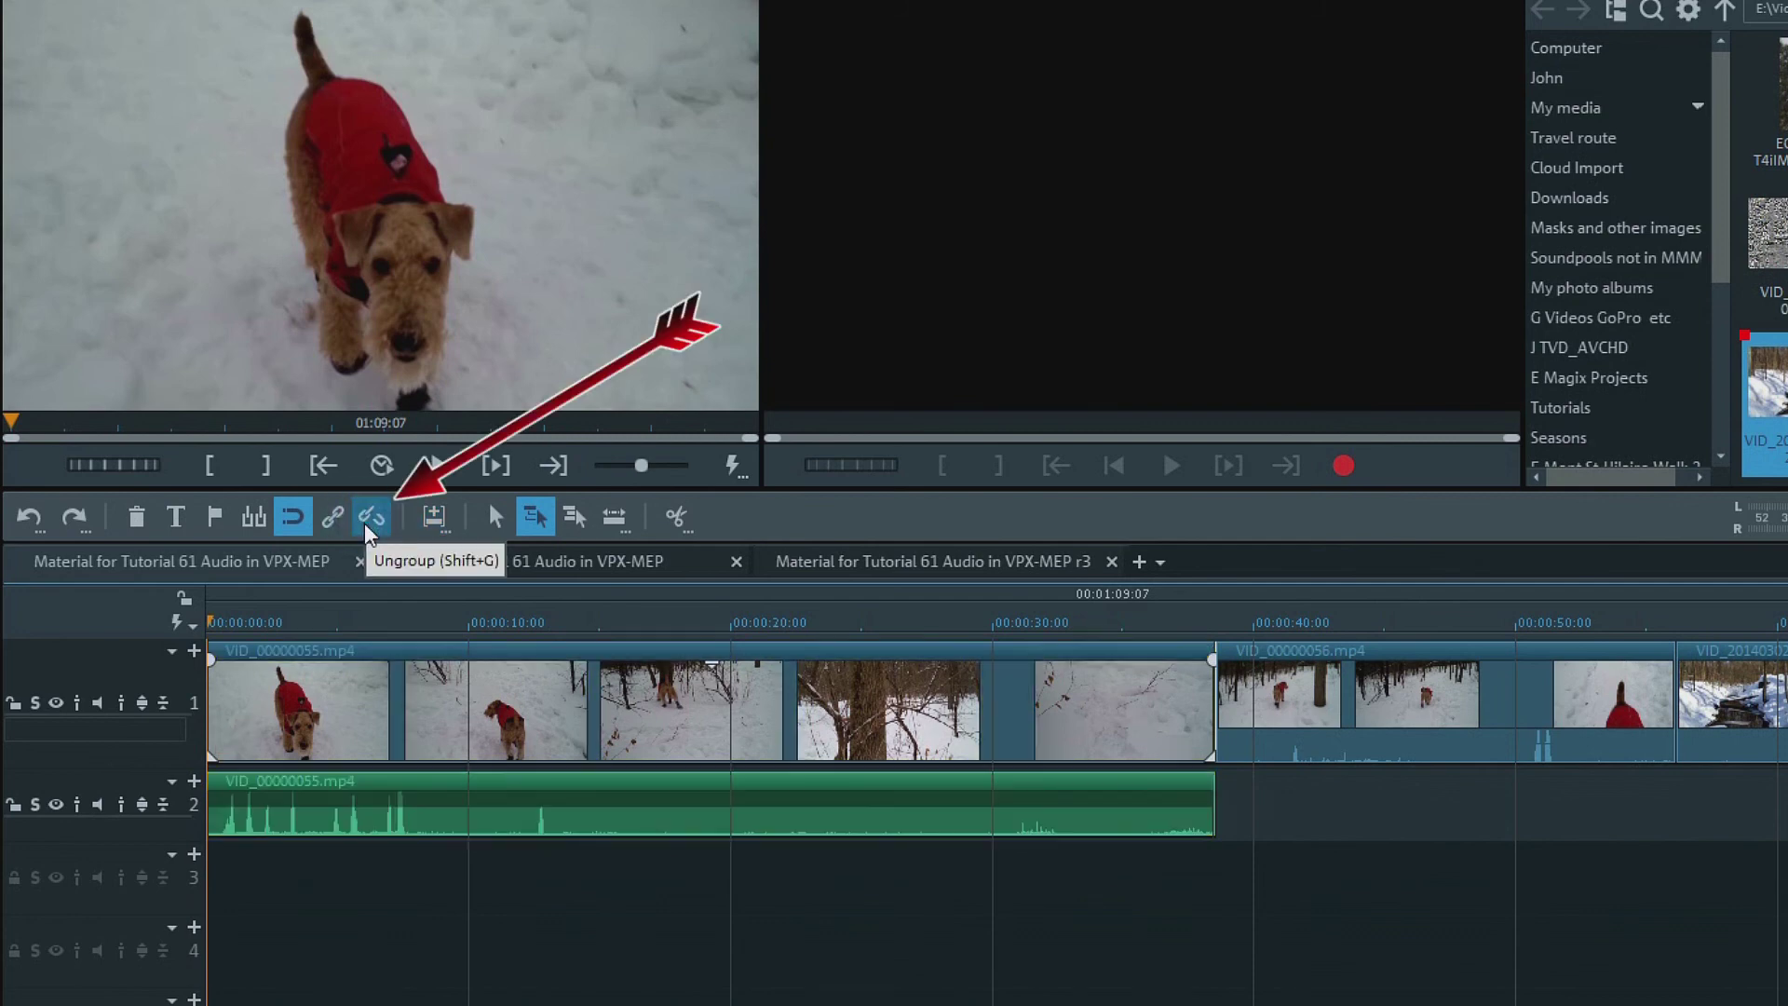
left_click(457, 787)
left_click(144, 518)
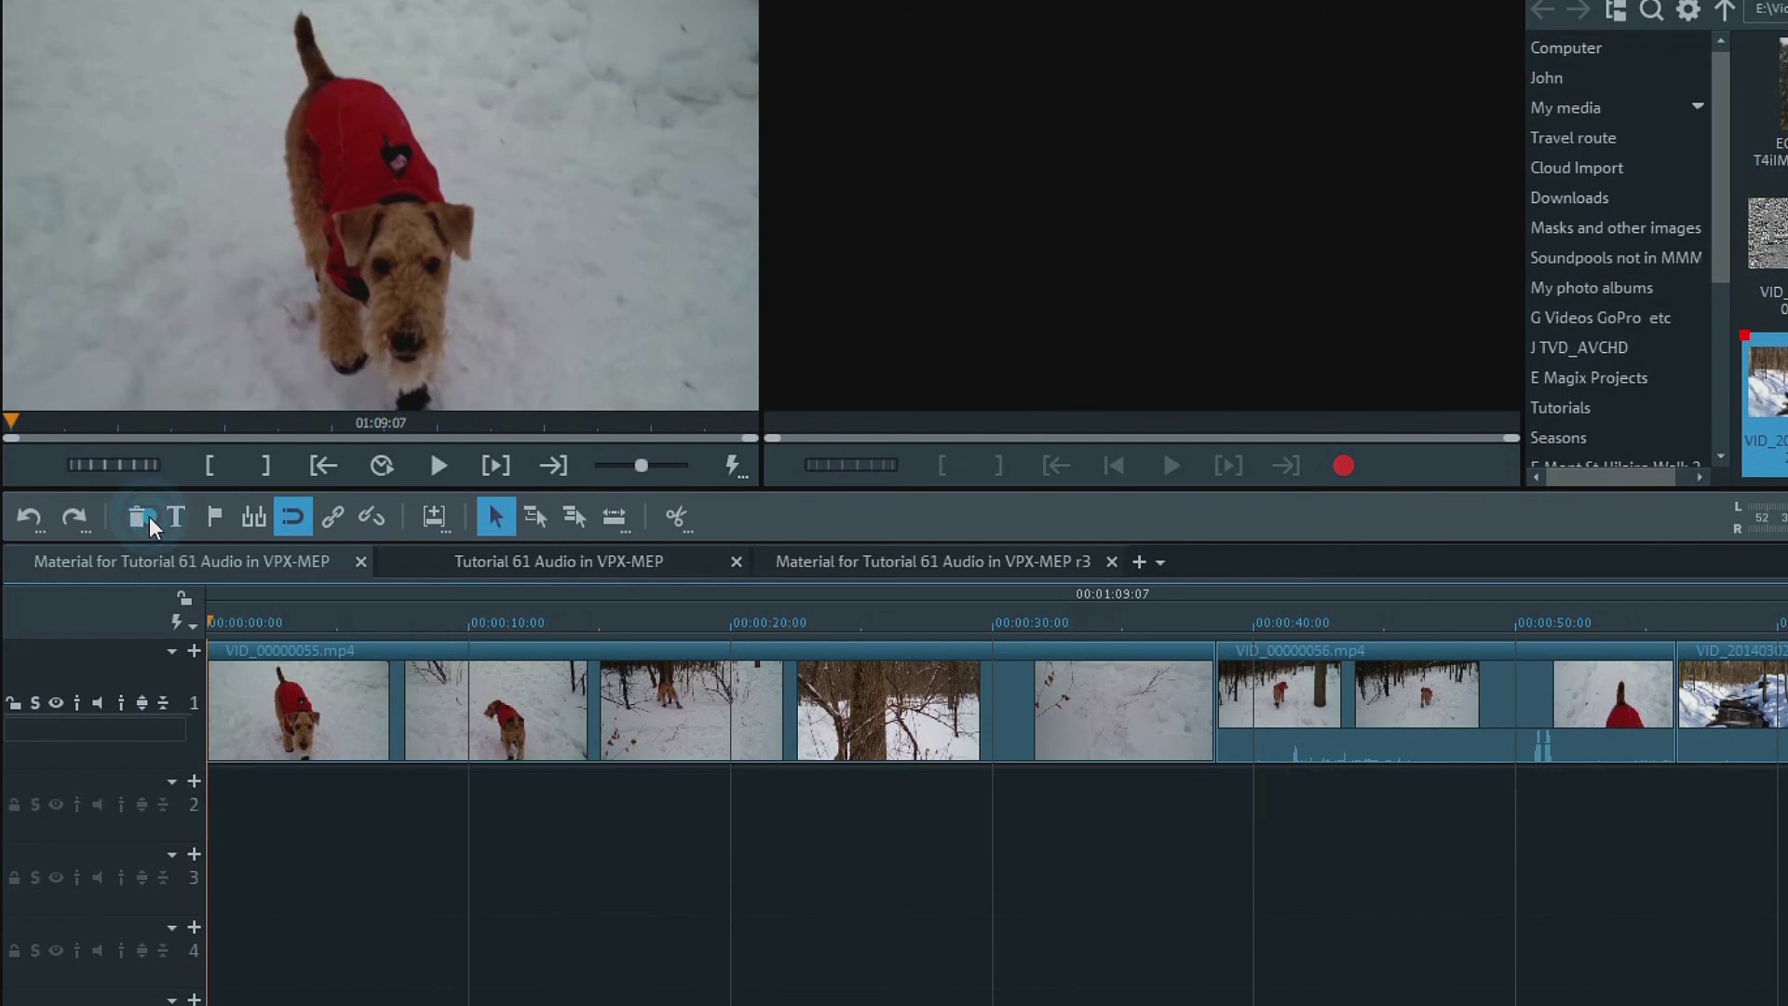
Restore the original sound of the VID_00000055.mp4 video clip on track 1
left_click(360, 699)
right_click(360, 699)
mouse_move(535, 87)
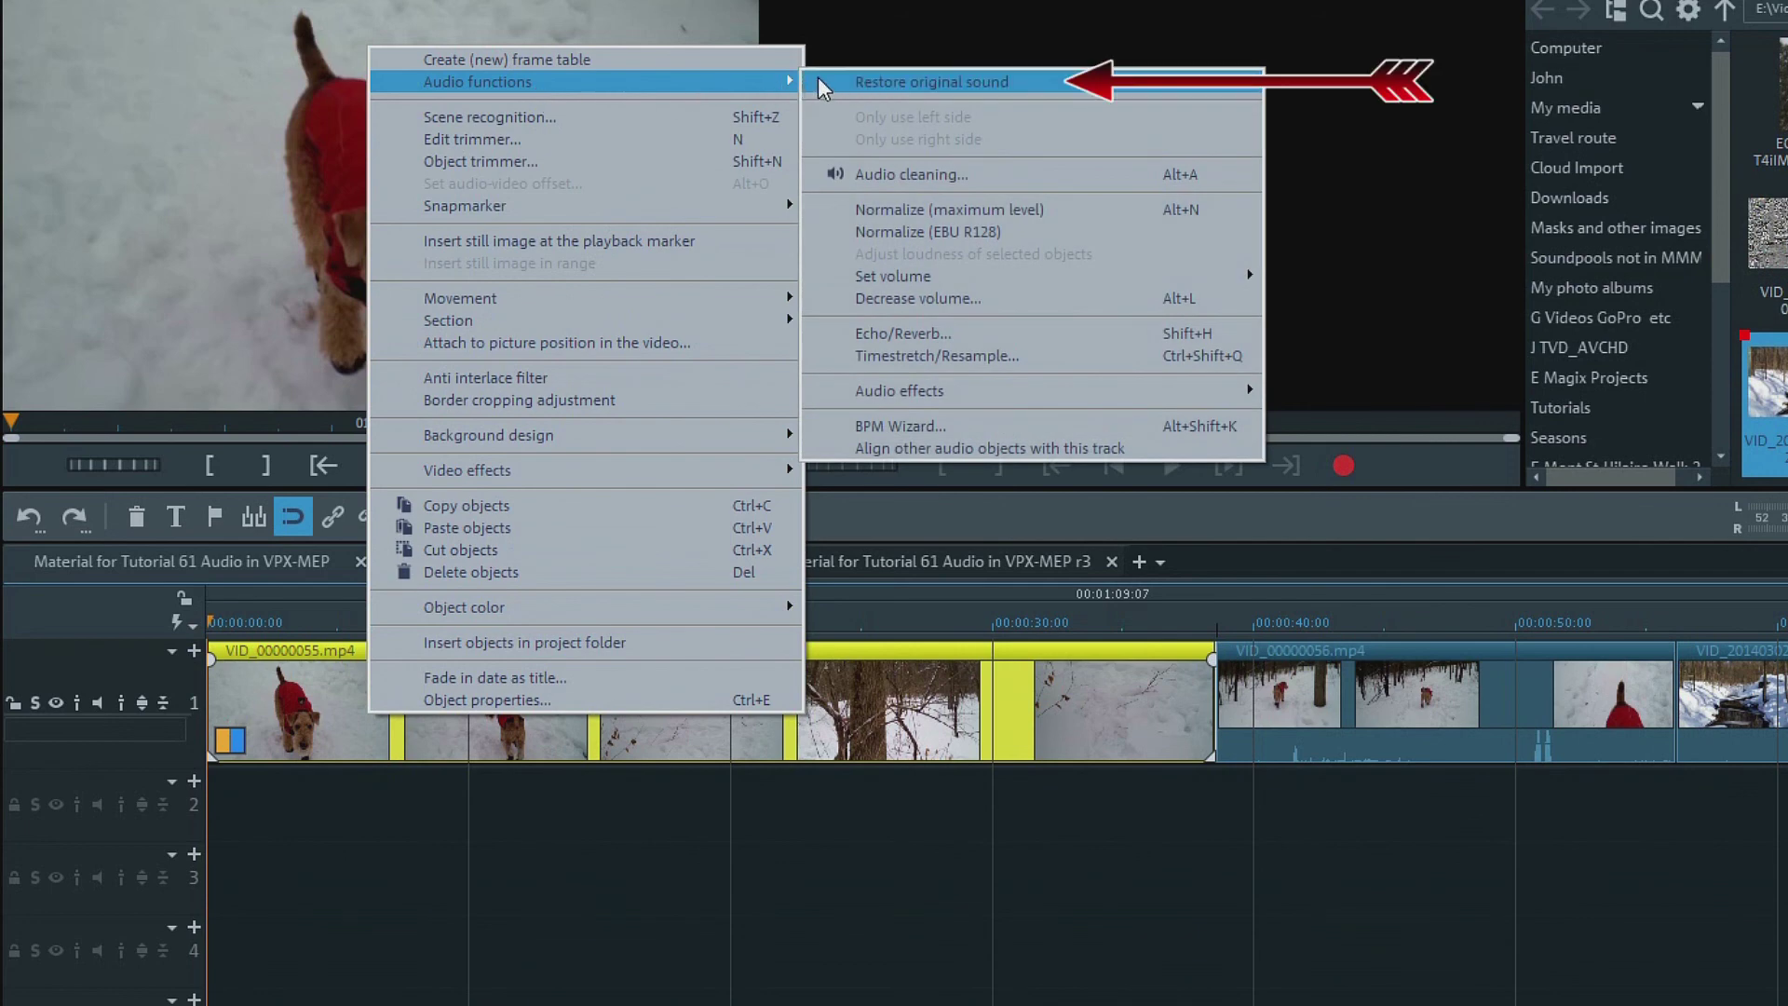
left_click(819, 86)
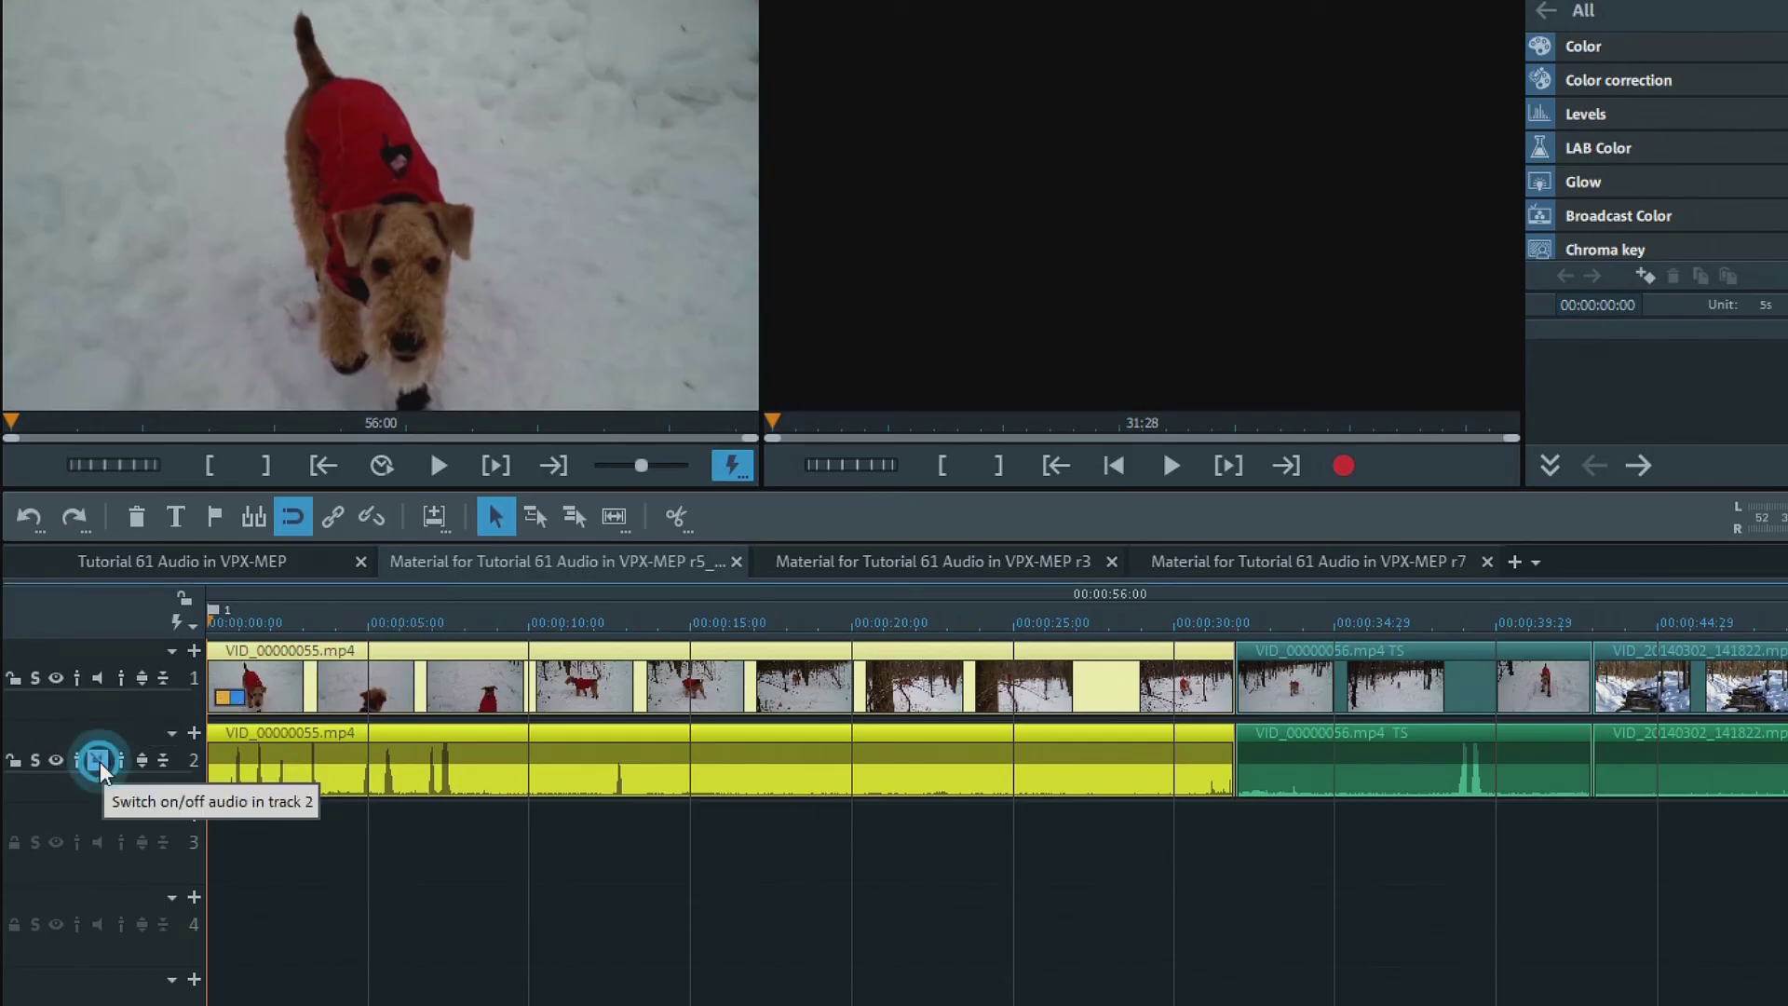
Lower the audio volume of track 2 using its track volume control
left_click(119, 757)
left_click_drag(125, 757, 125, 810)
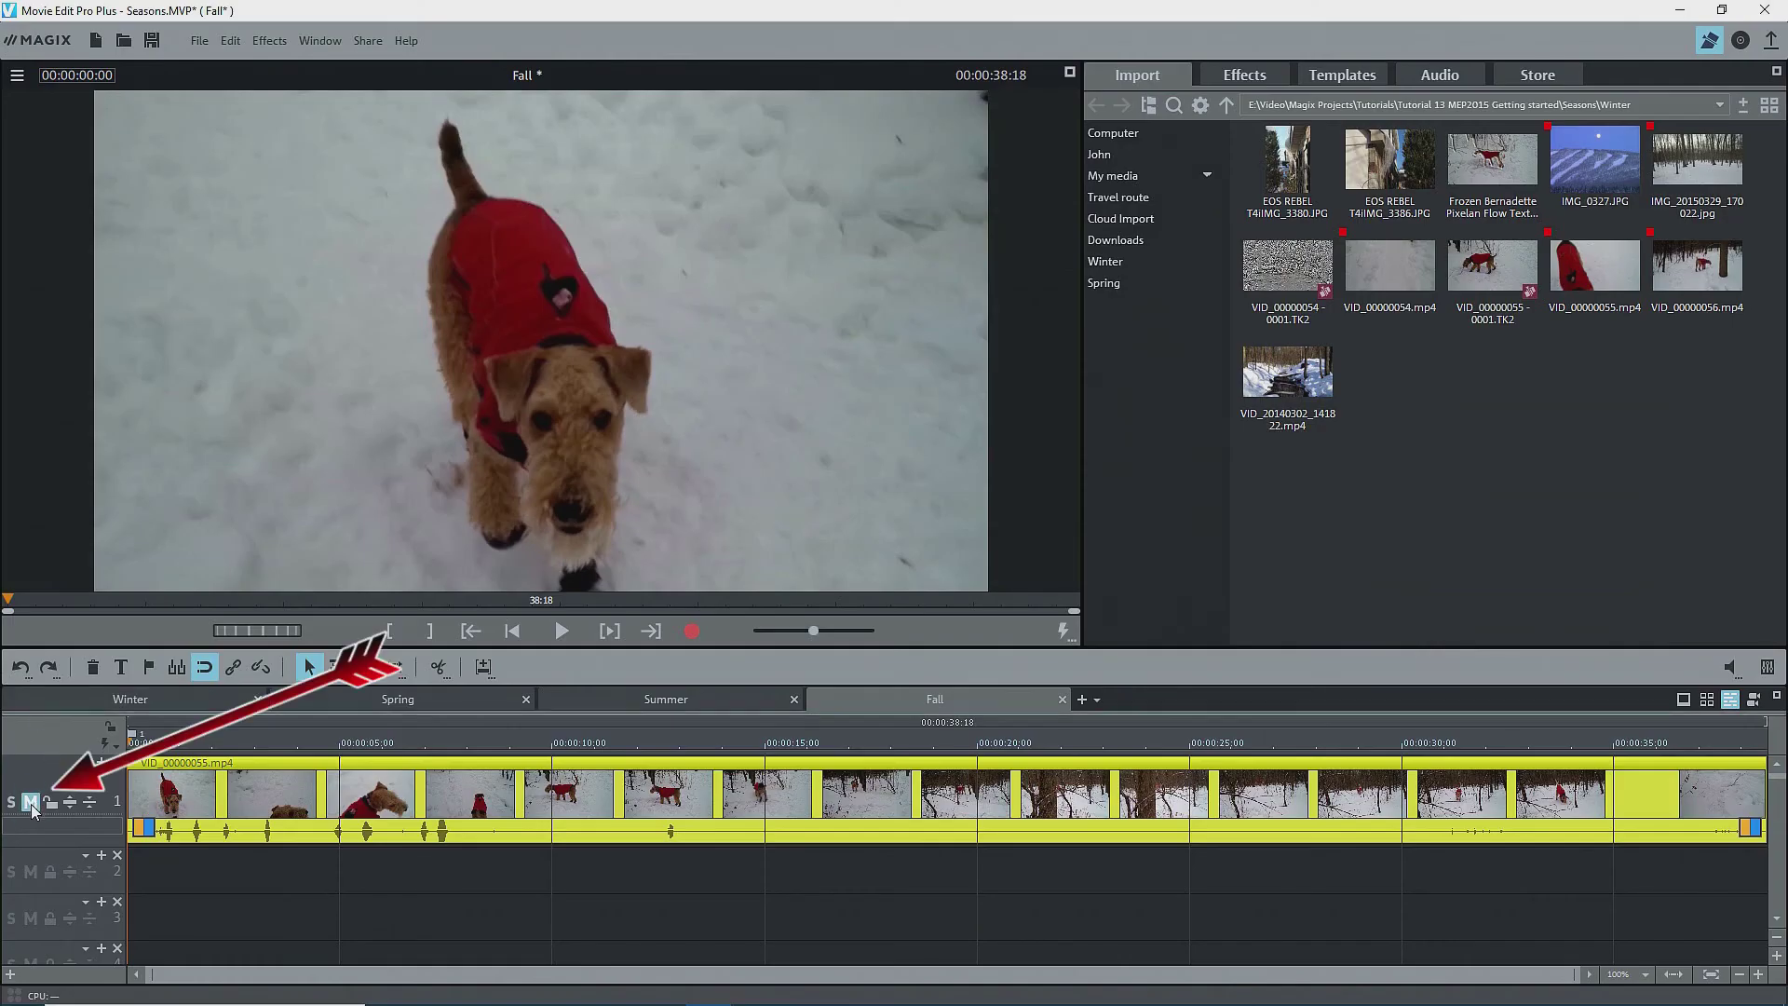
In the Fall movie in Movie Edit Pro Plus, try muting track 1 and switch it back on
left_click(32, 807)
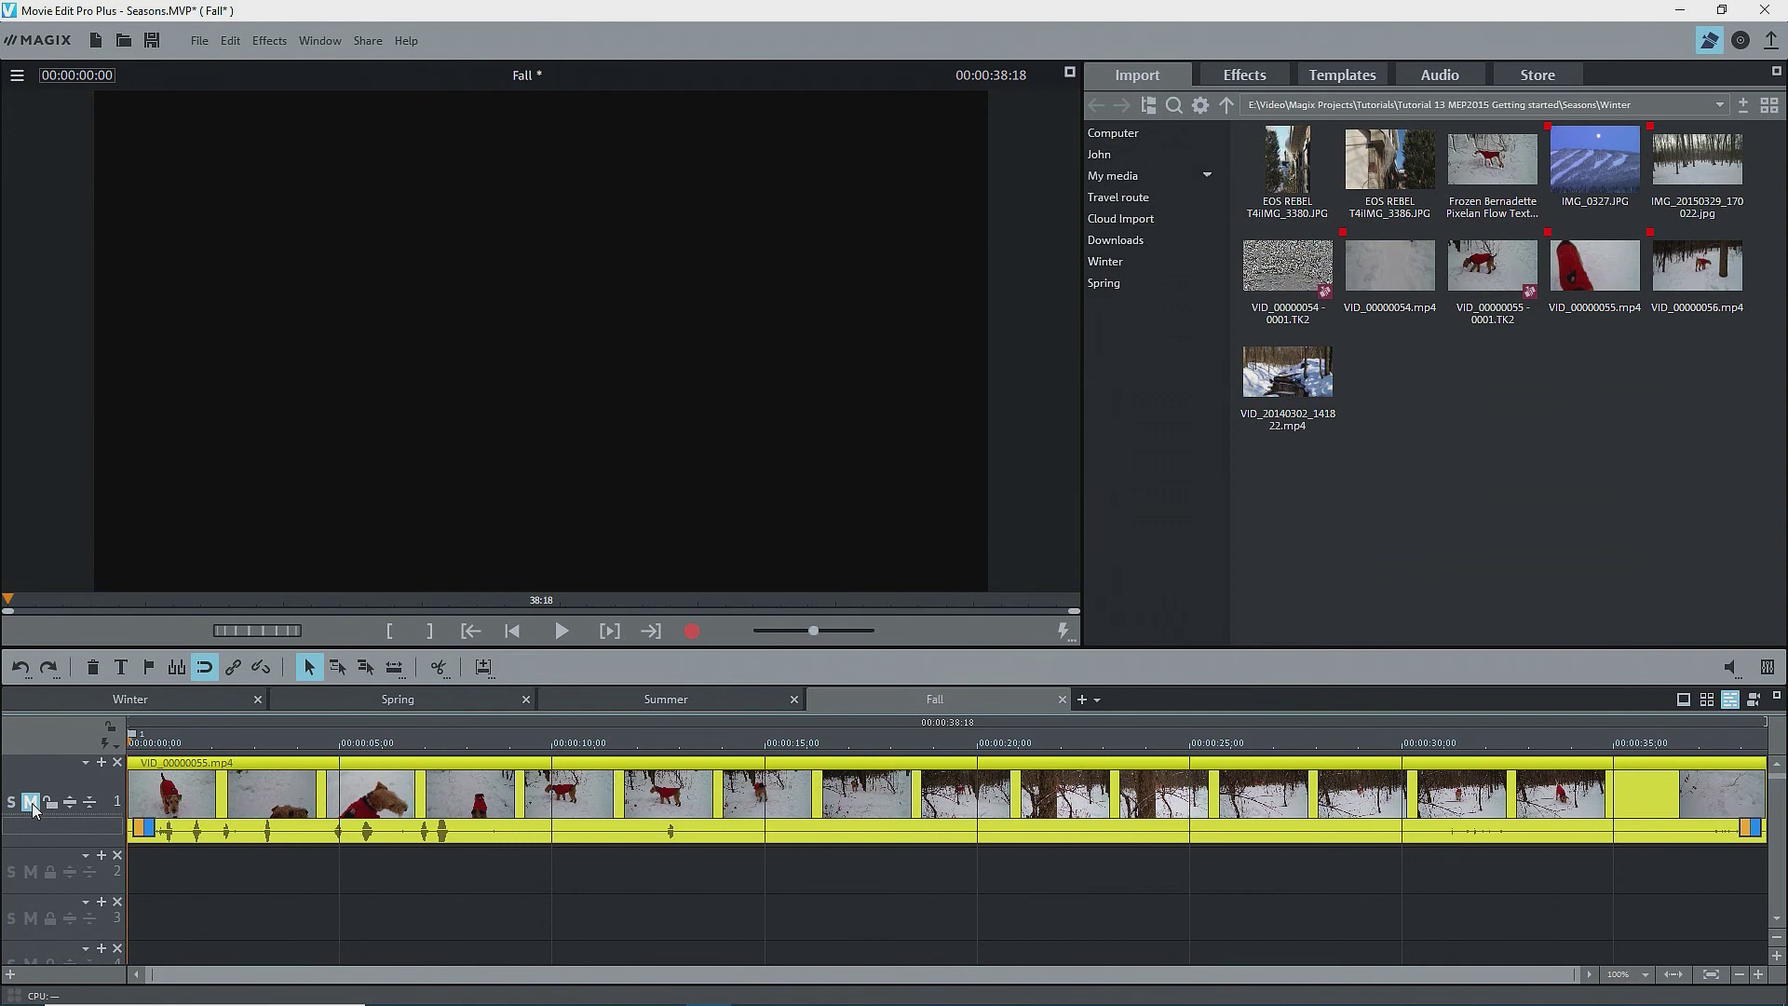
left_click(32, 807)
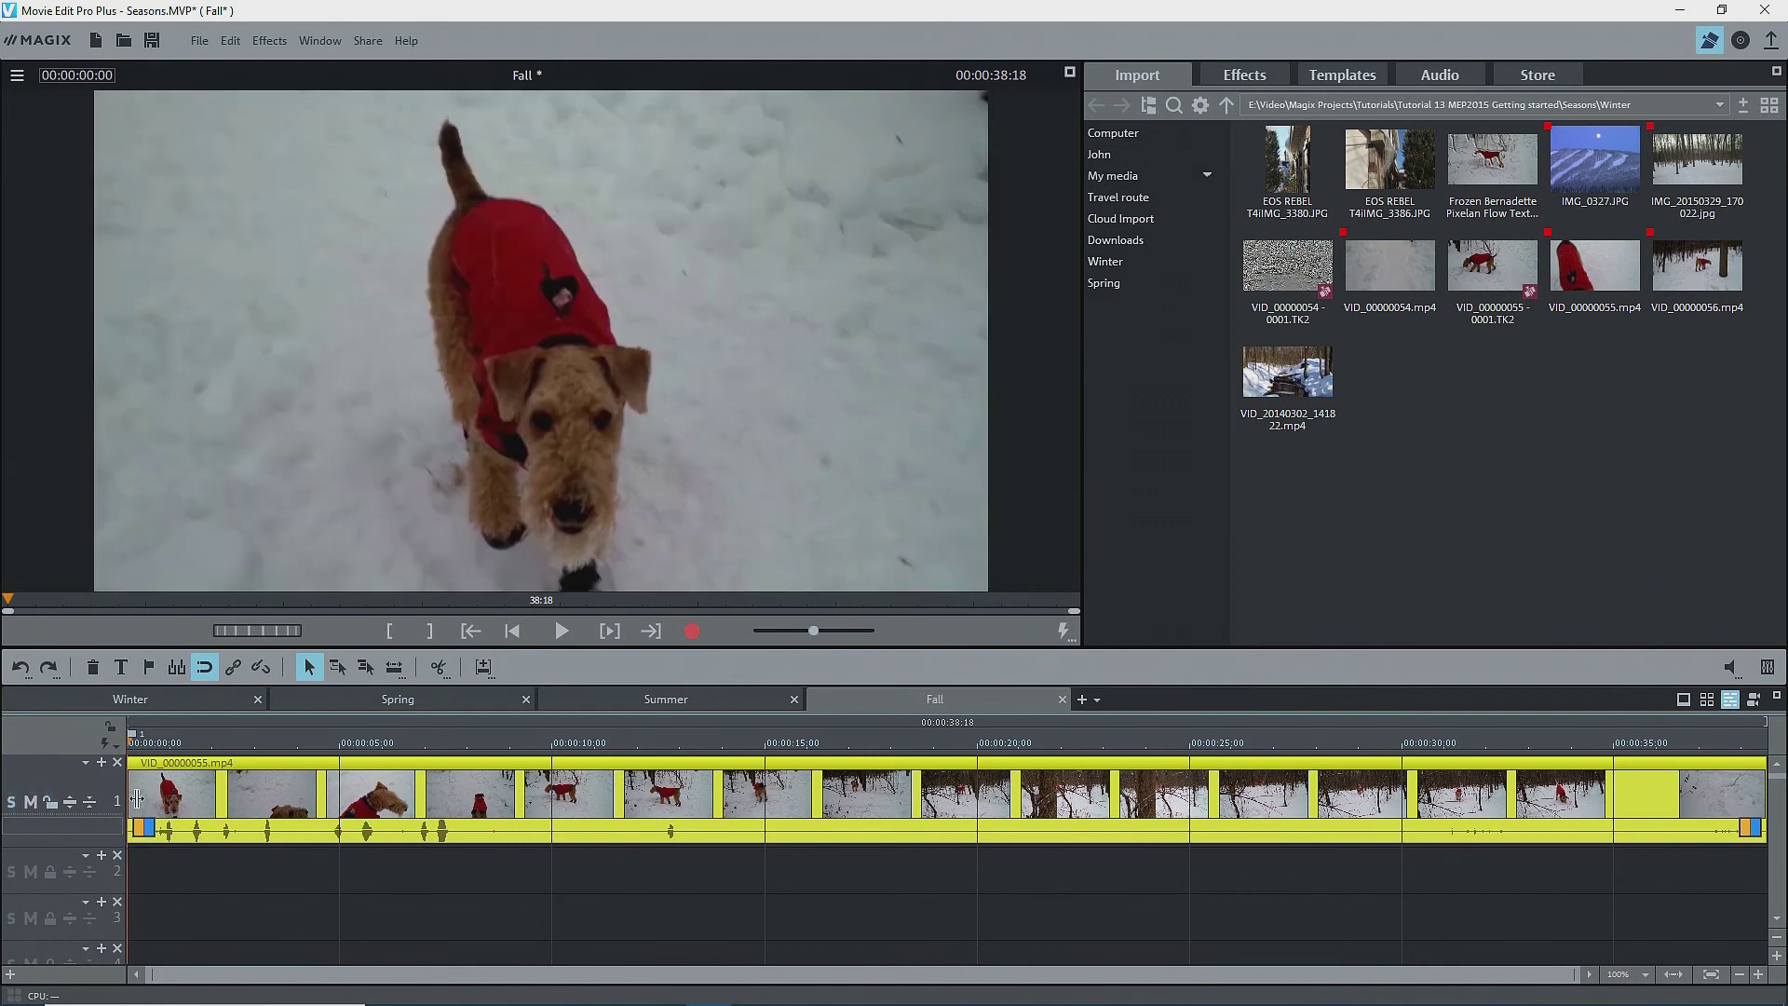
Split the VID_00000055.mp4 clip in the Fall movie into video and audio on separate tracks
right_click(190, 808)
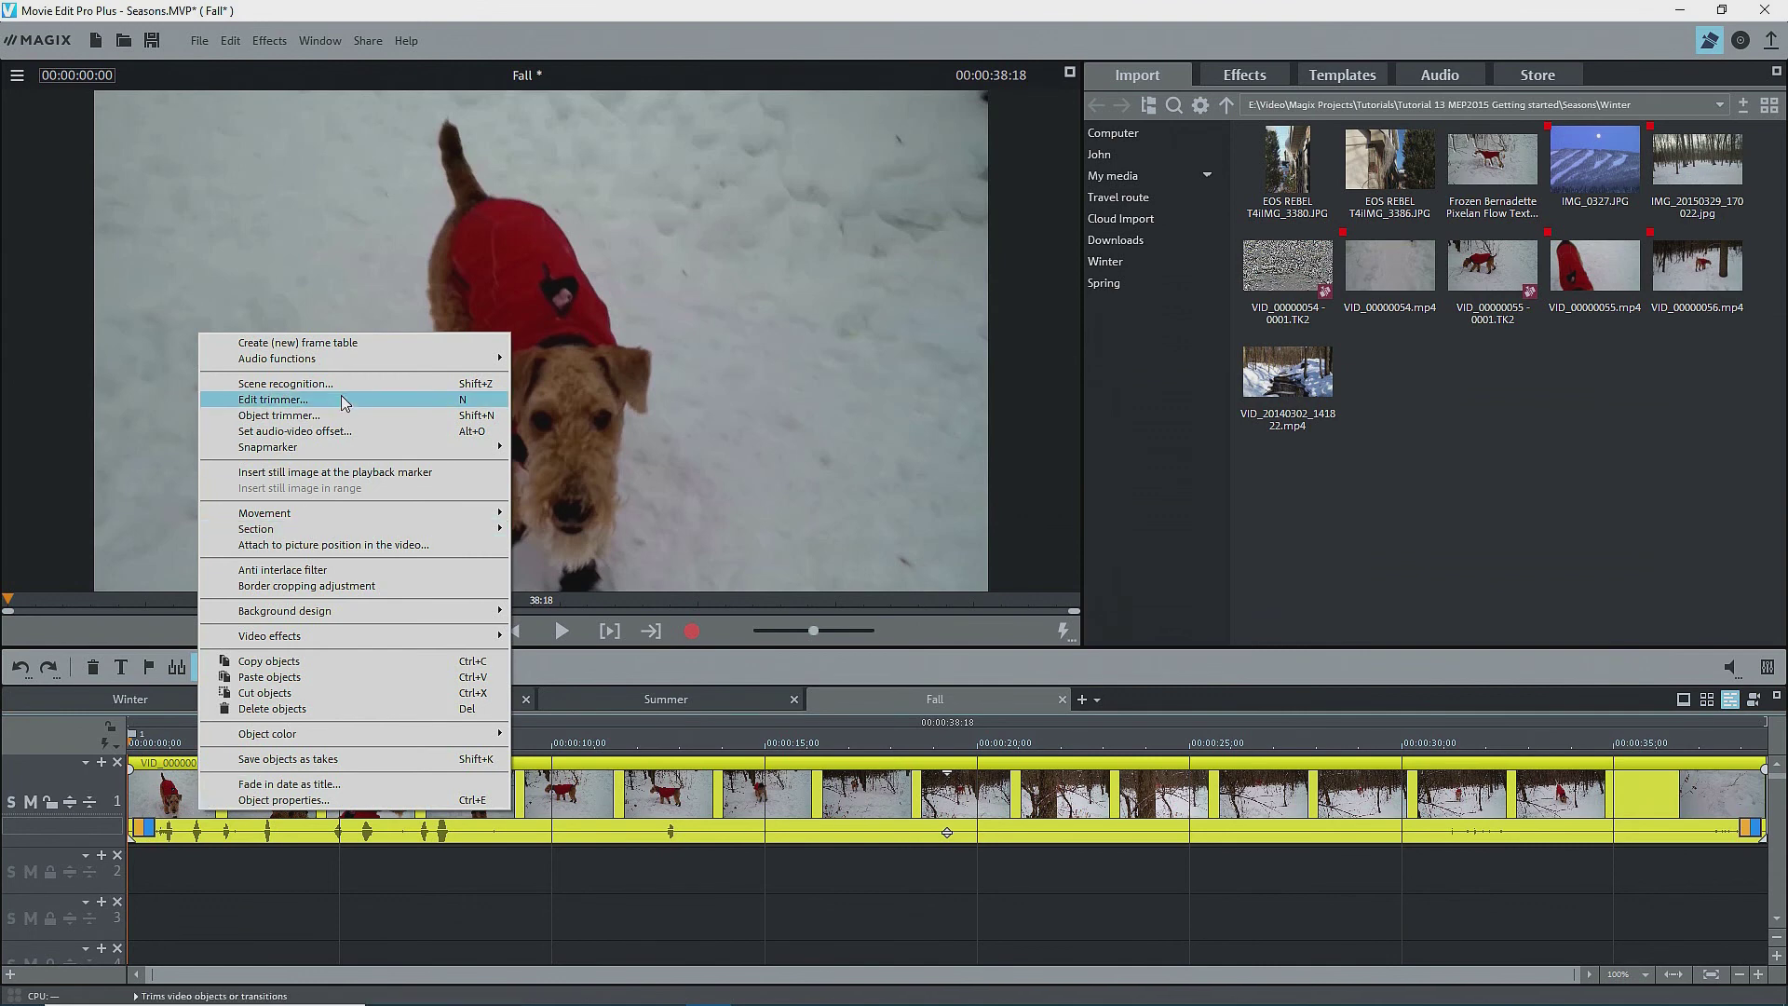
mouse_move(381, 361)
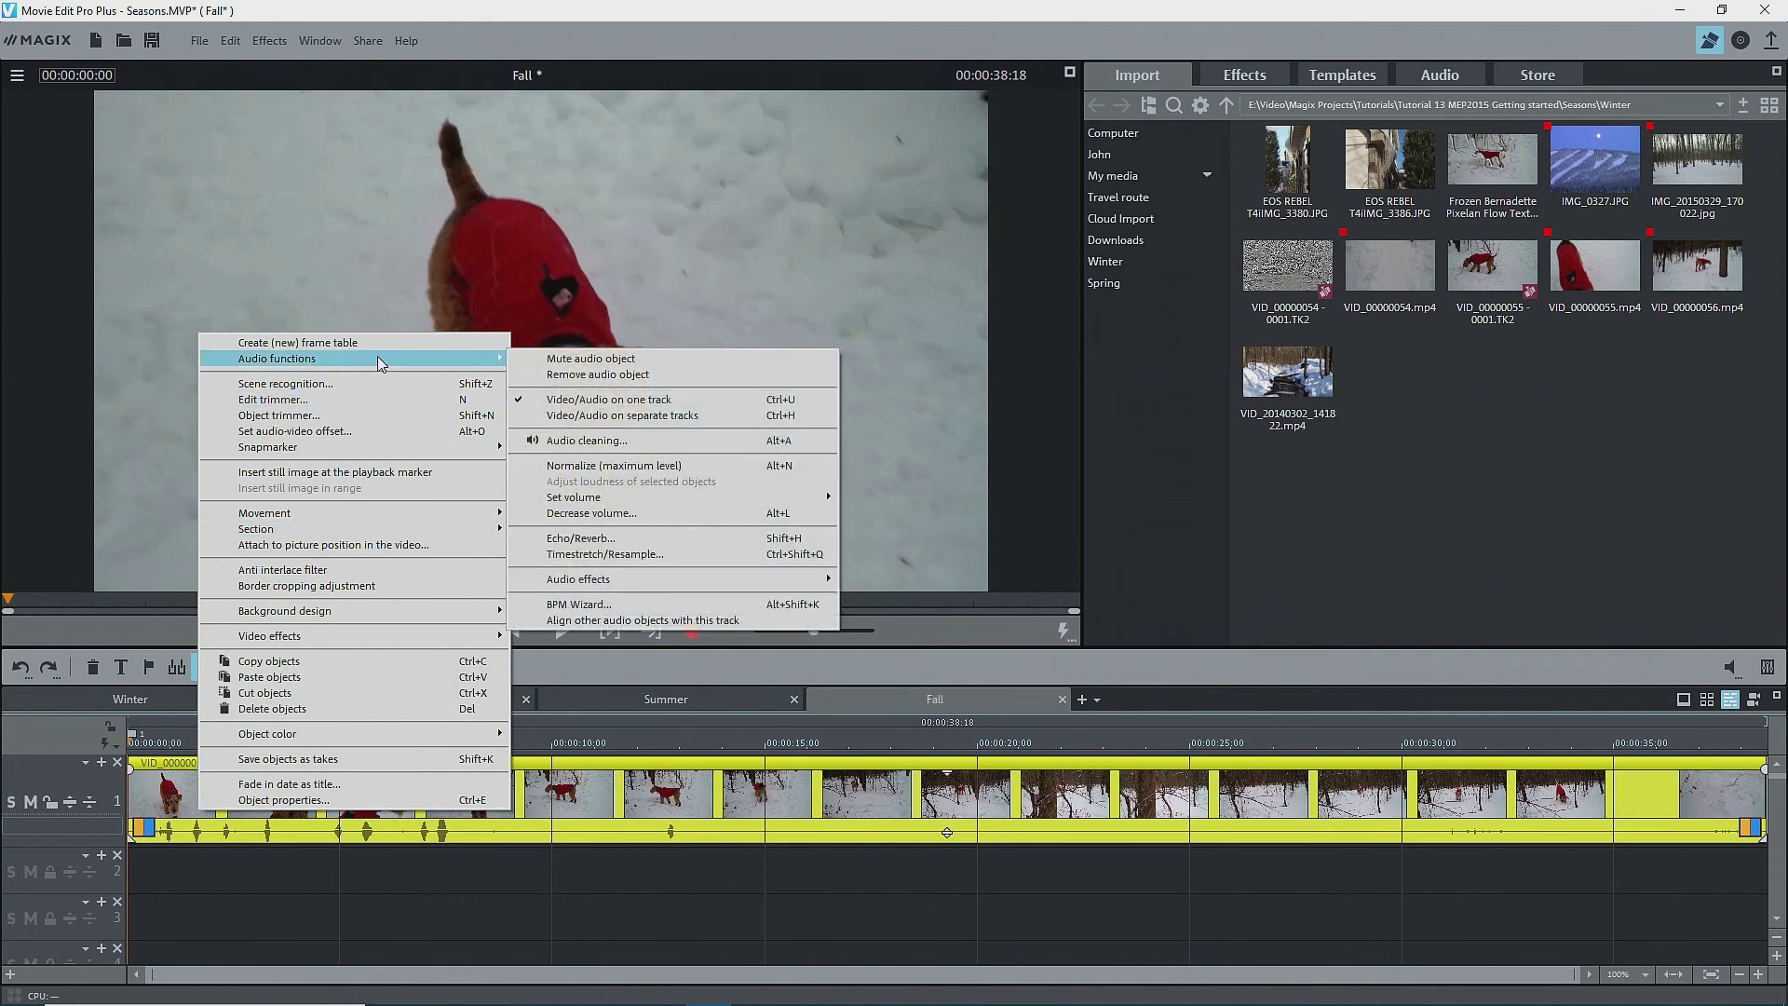
left_click(549, 415)
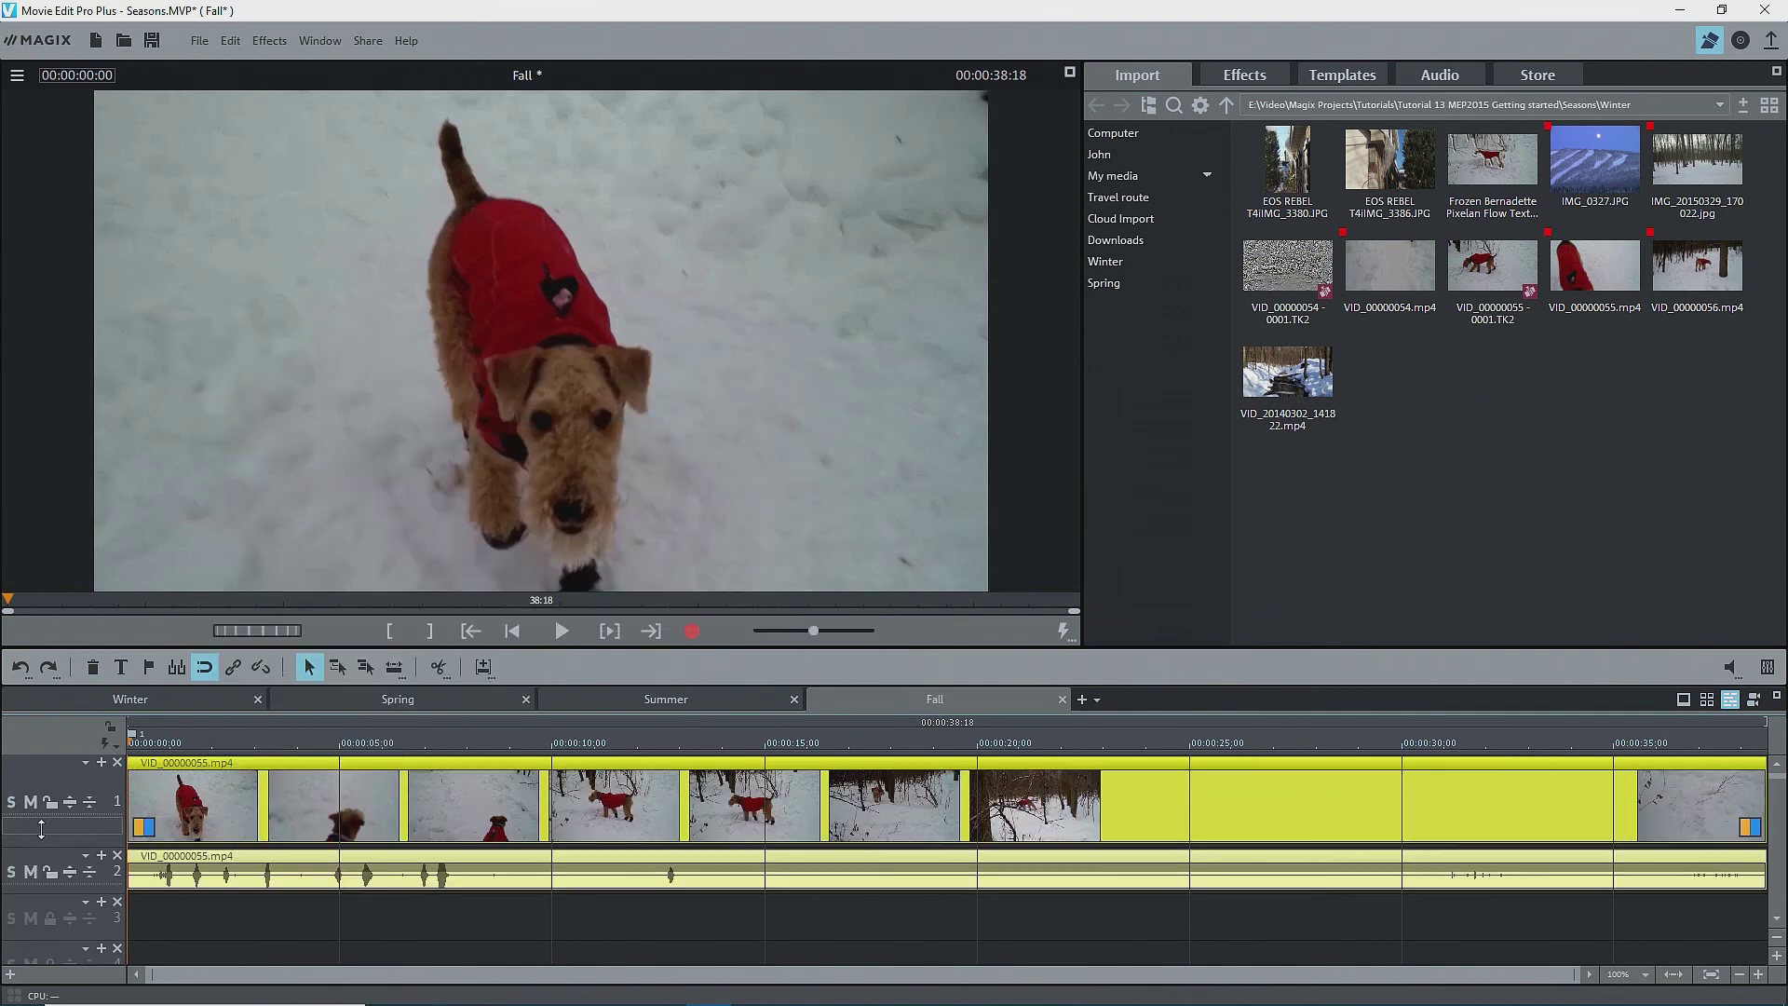
Try muting only the separated audio on track 2 and switch it back on
left_click(31, 876)
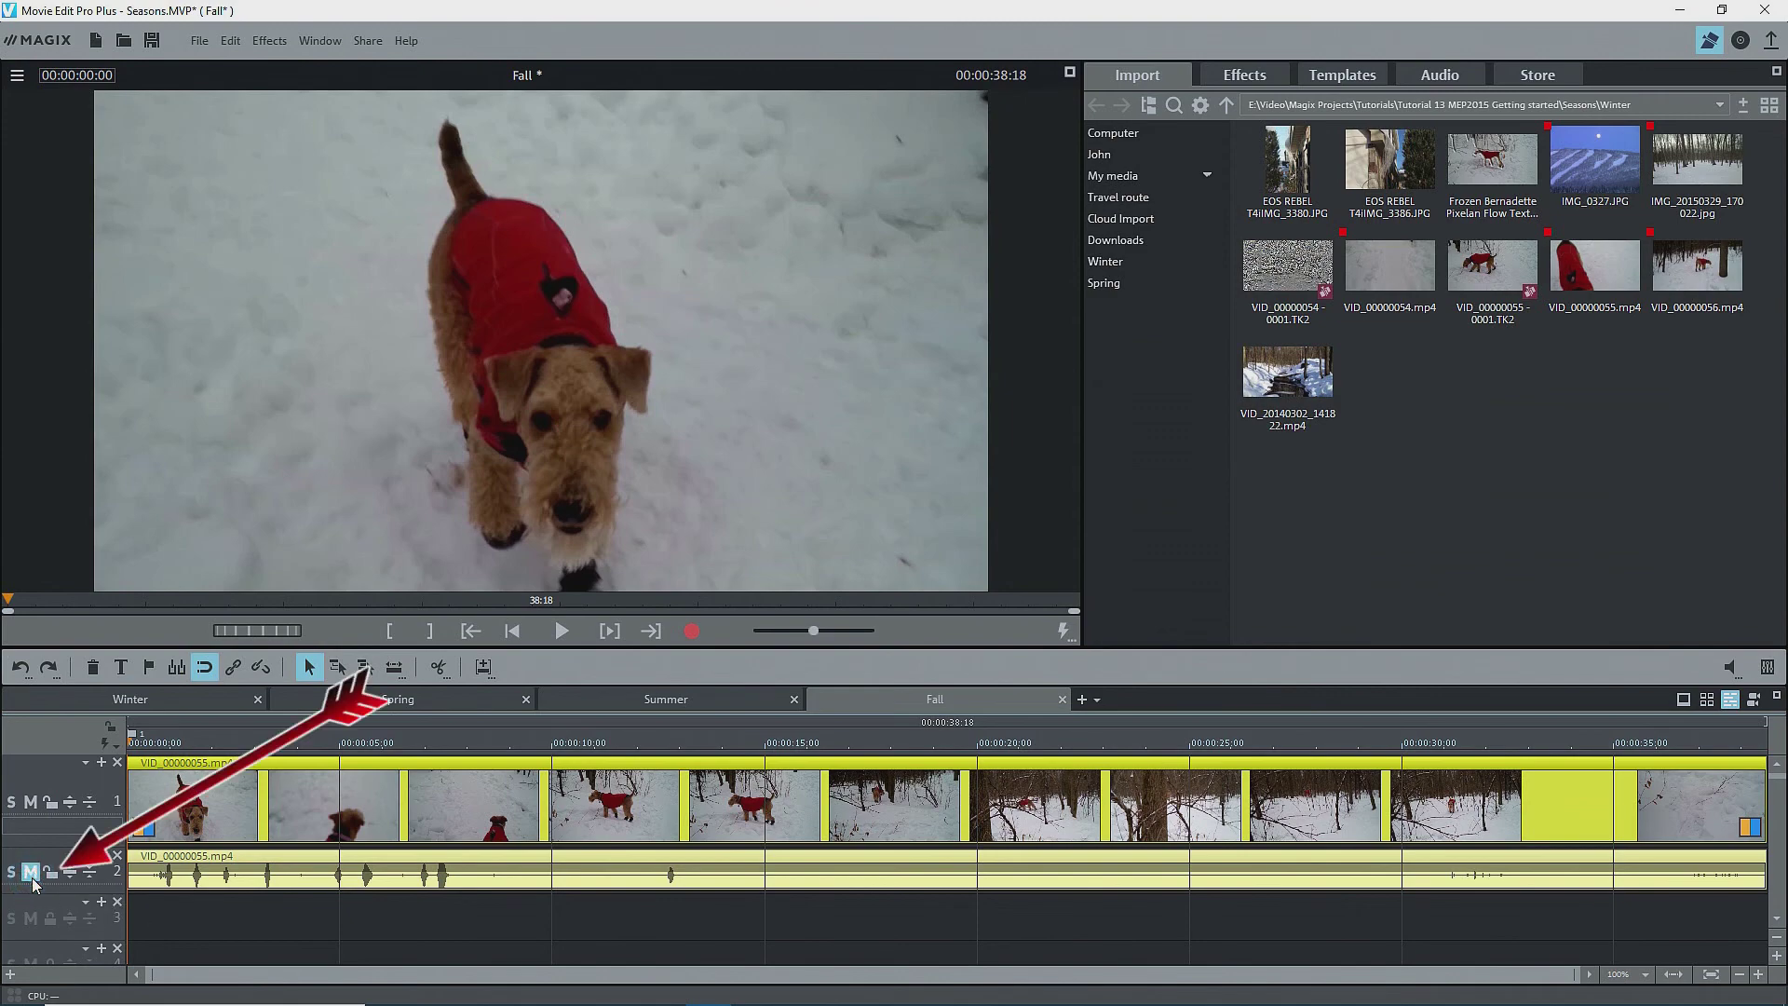
left_click(32, 874)
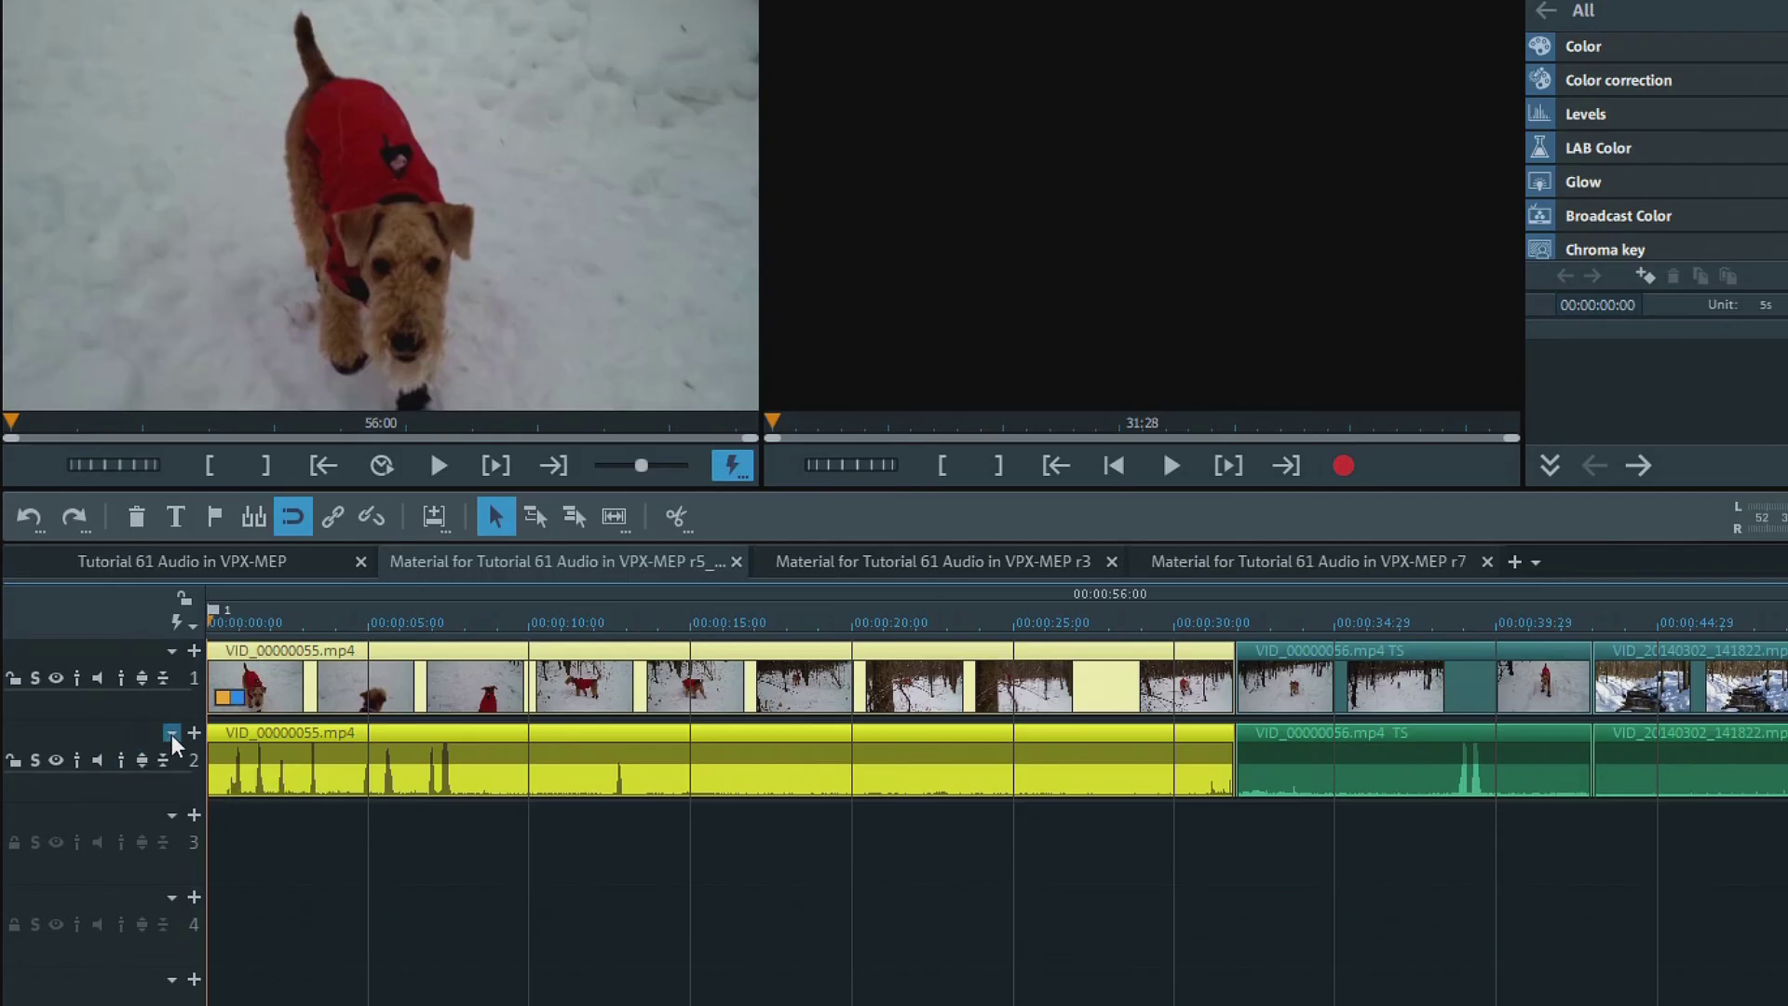
Back in Video Pro X, examine the track options for track 2, including the DVD audio track setting
left_click(172, 734)
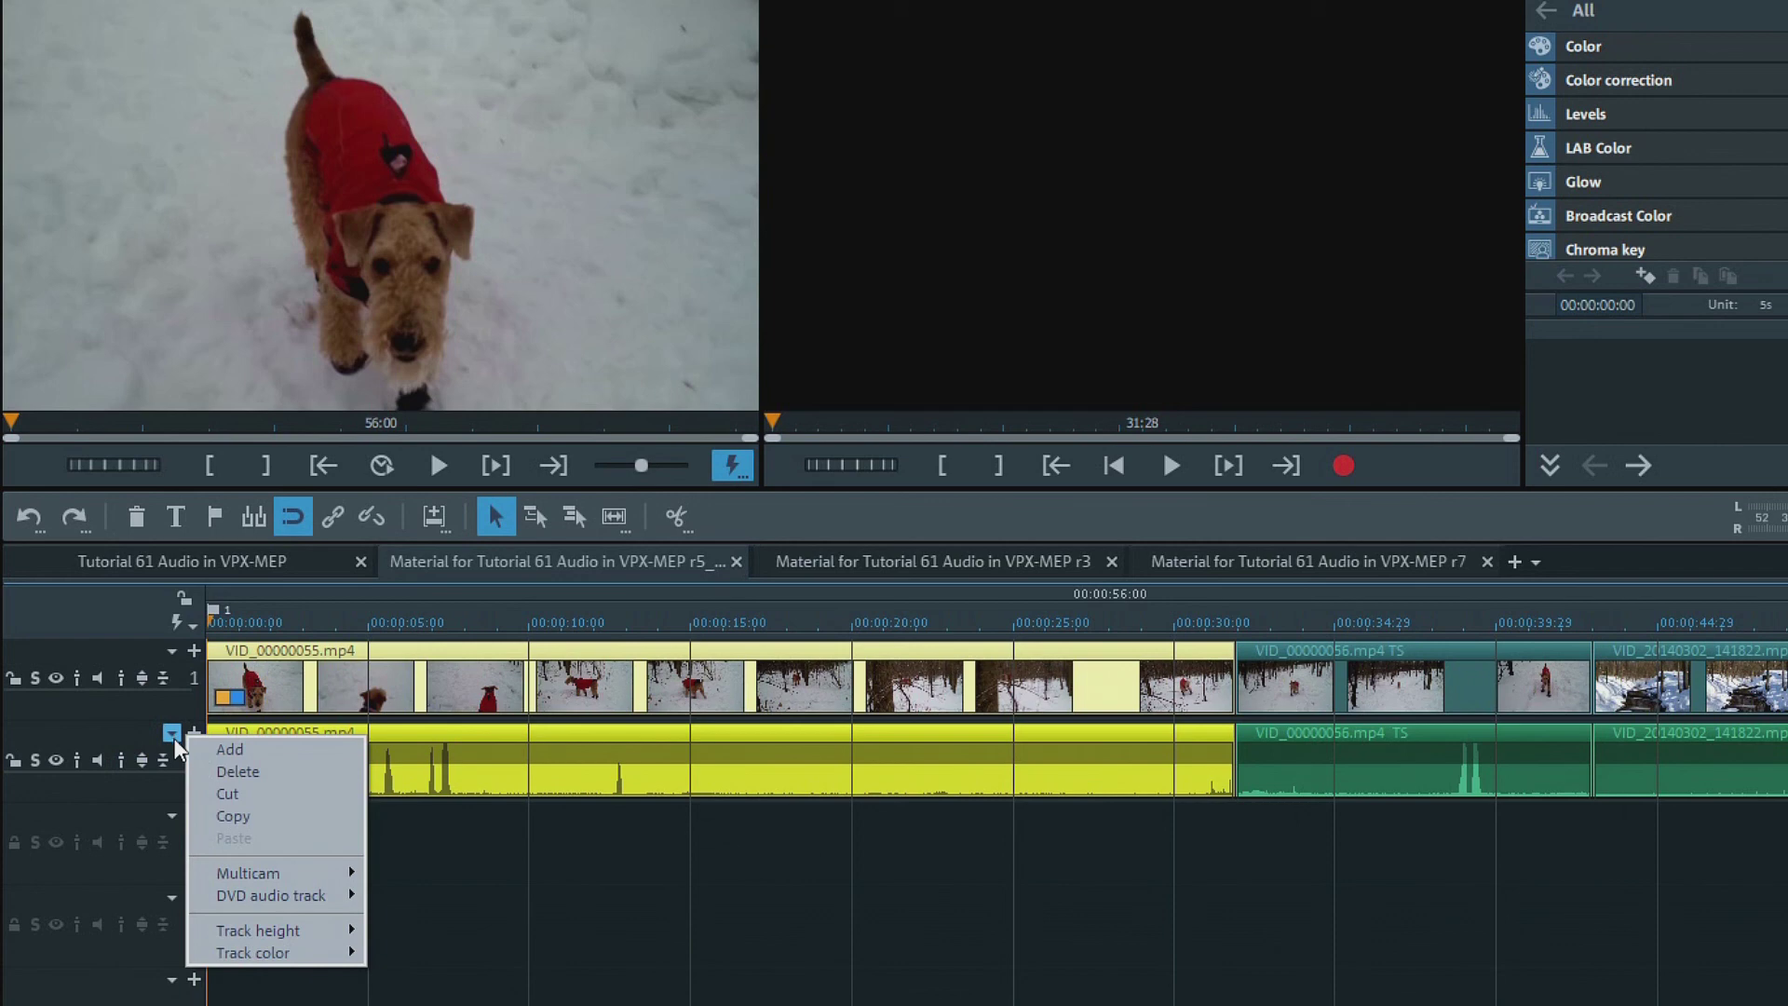
mouse_move(222, 891)
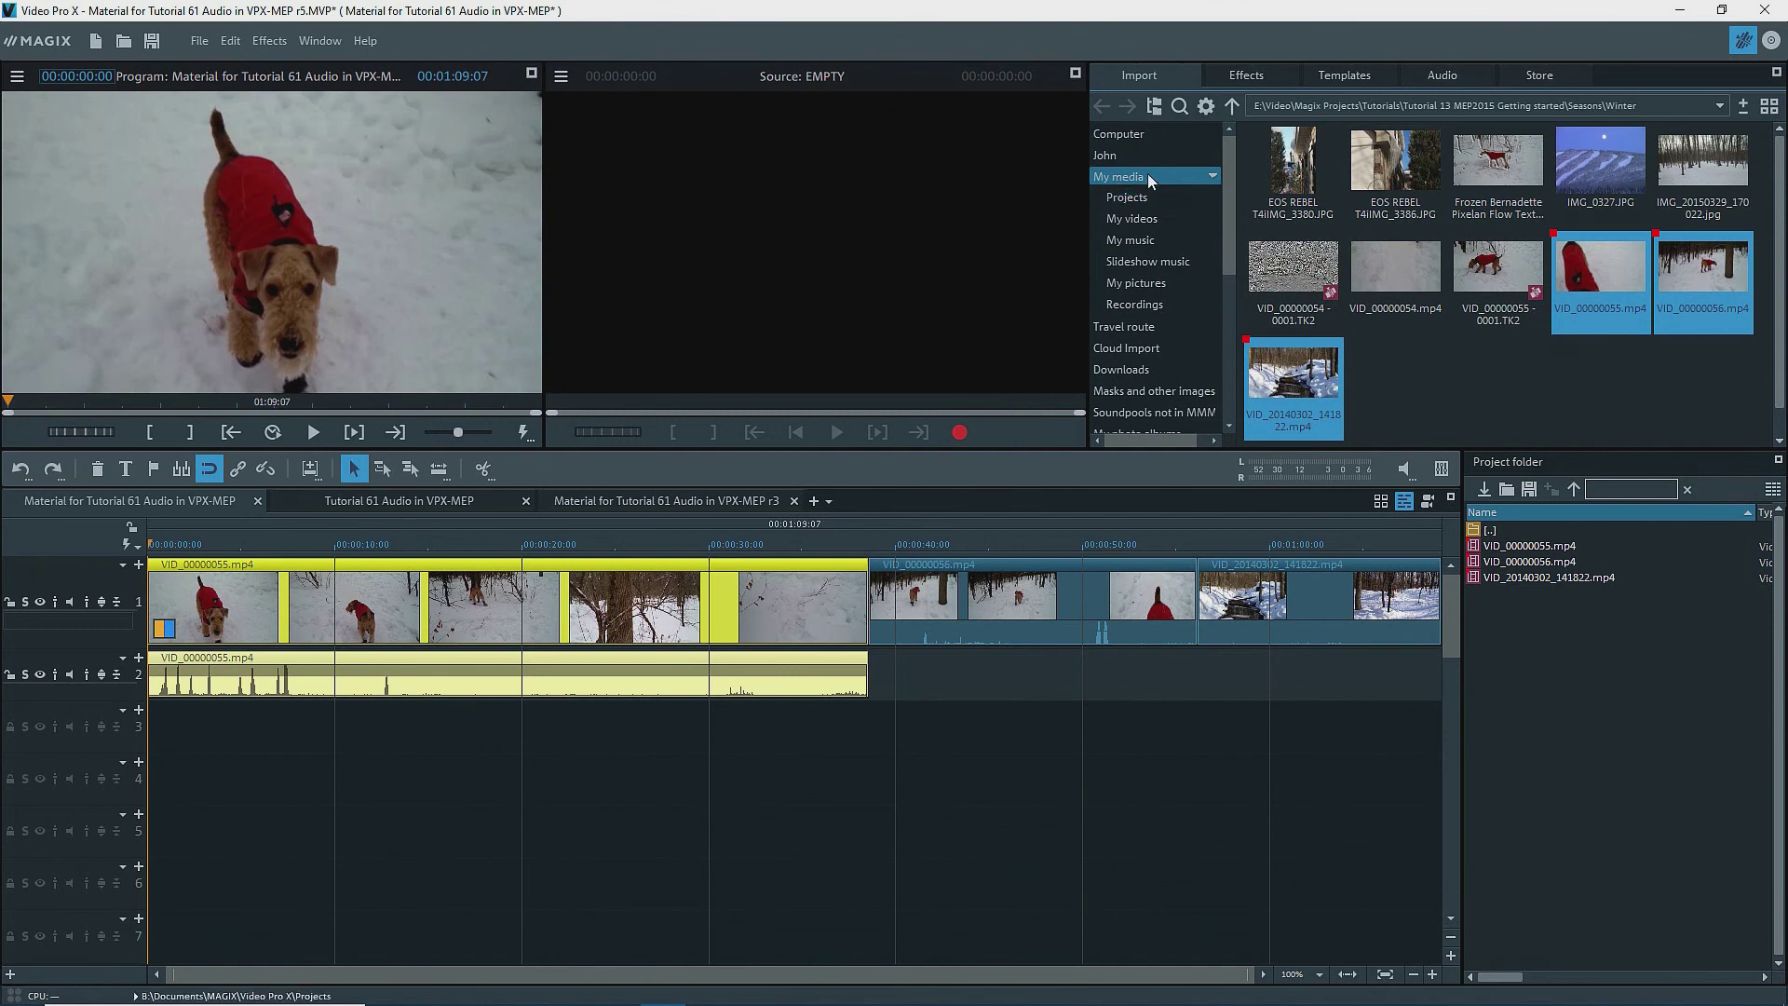
Preview the Brumal Promenade song from the Free Songs audio collection and stop its playback
left_click(1448, 72)
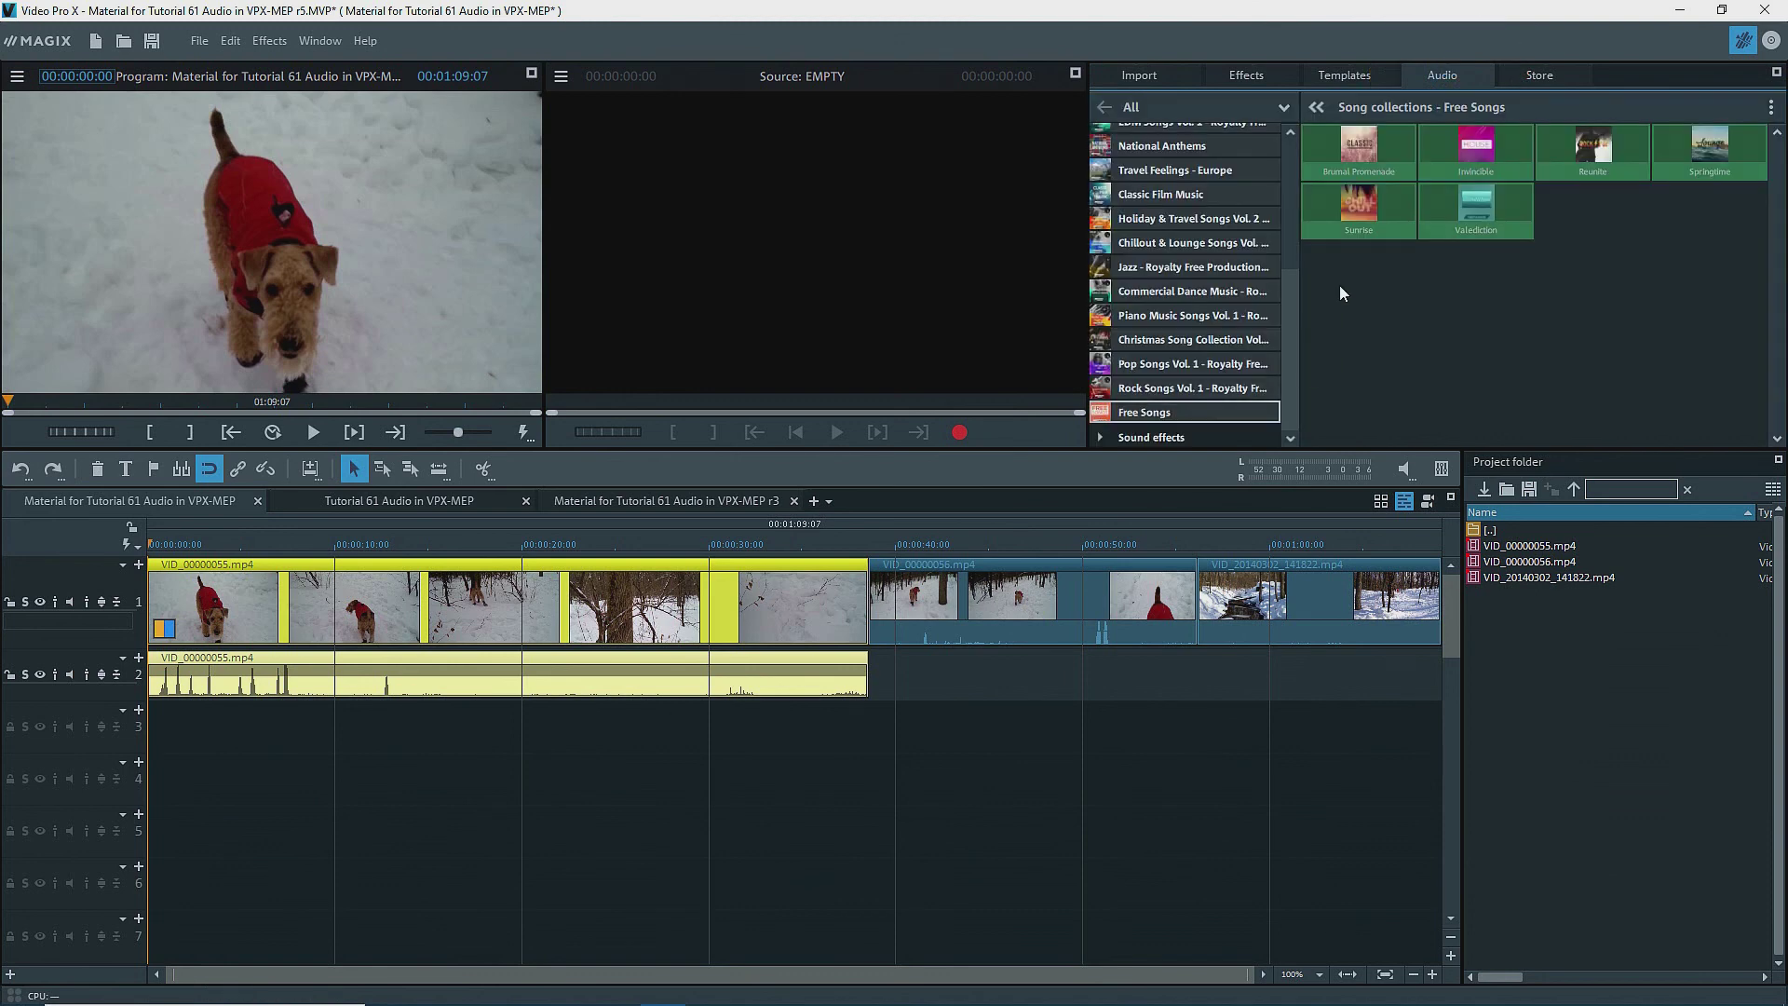
left_click(1359, 146)
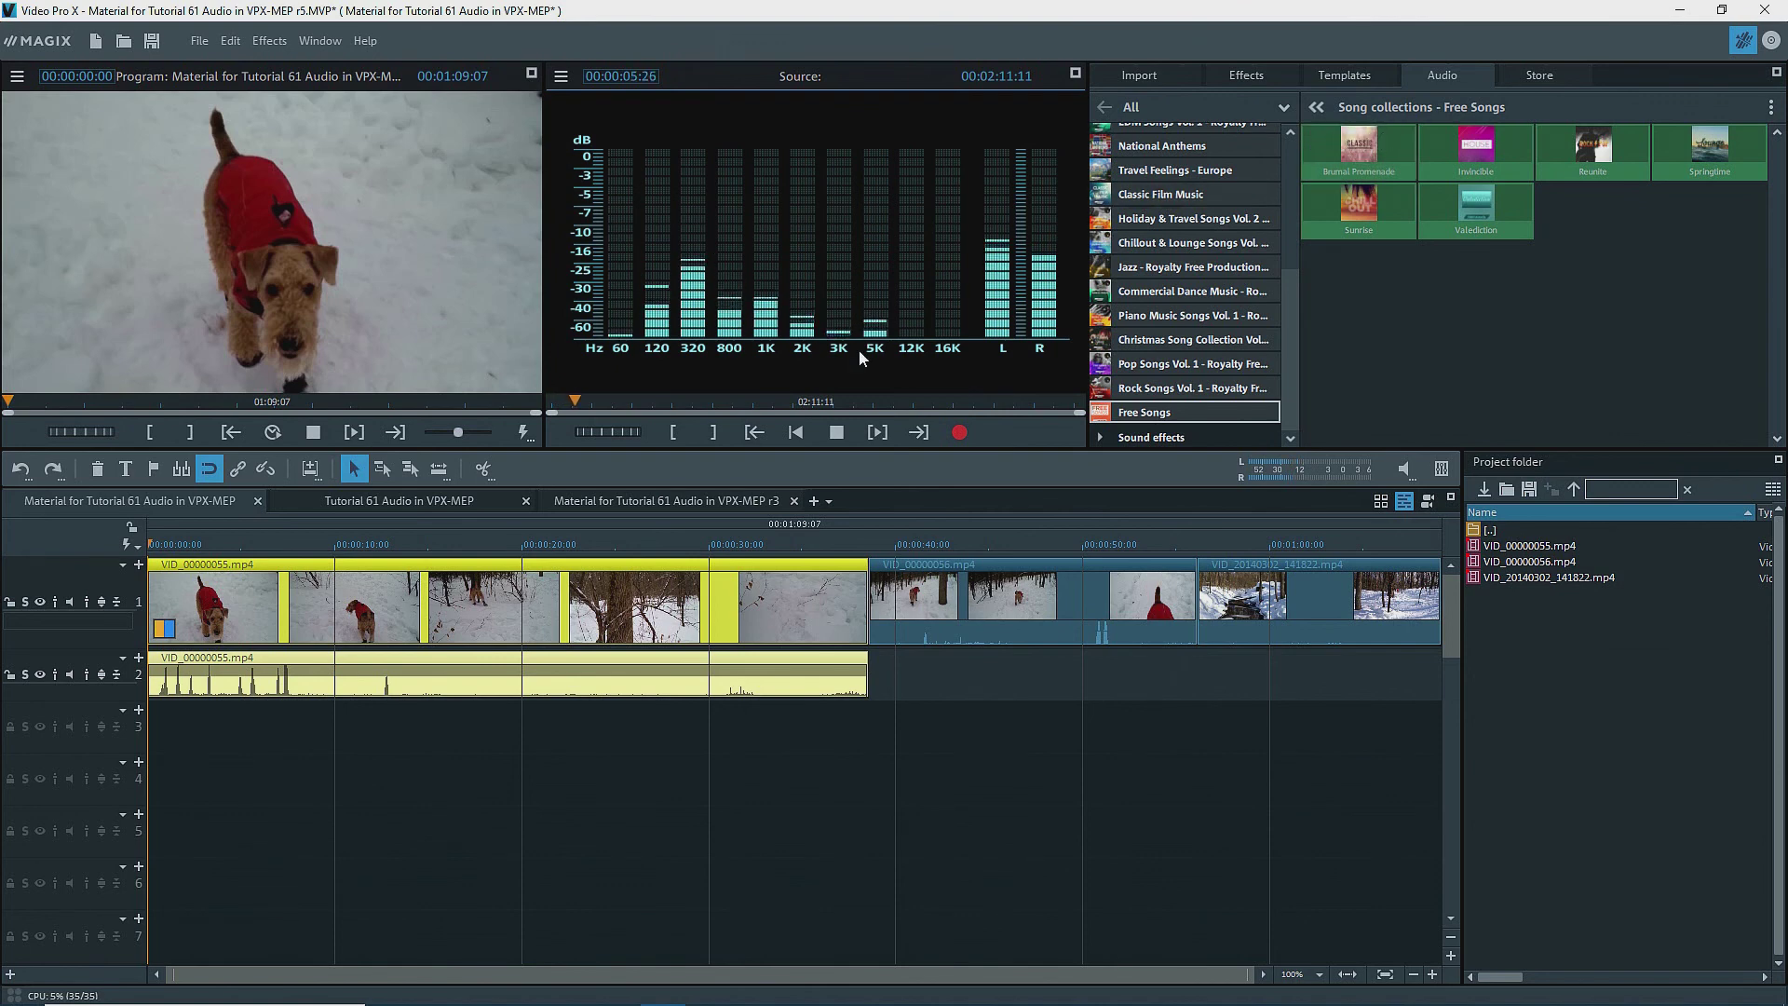
left_click(837, 432)
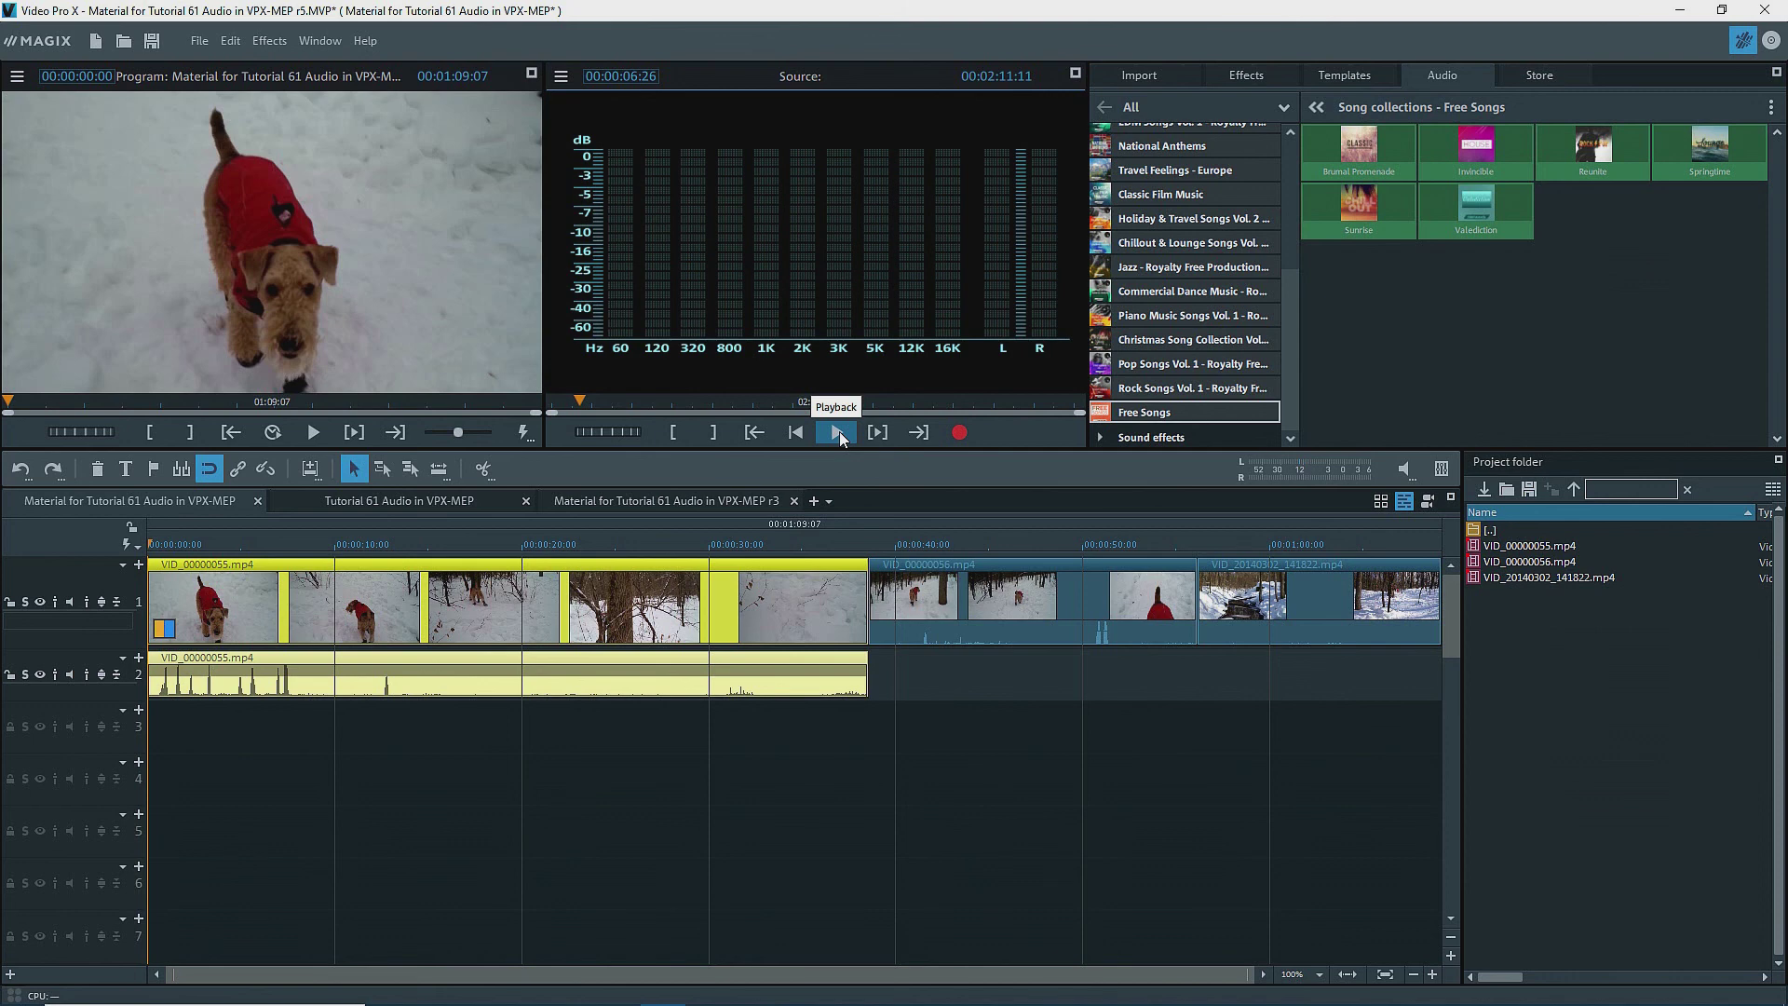
Add the Brumal Promenade song to track 5 at the start of the timeline
left_click(1326, 158)
left_click_drag(1327, 158, 214, 821)
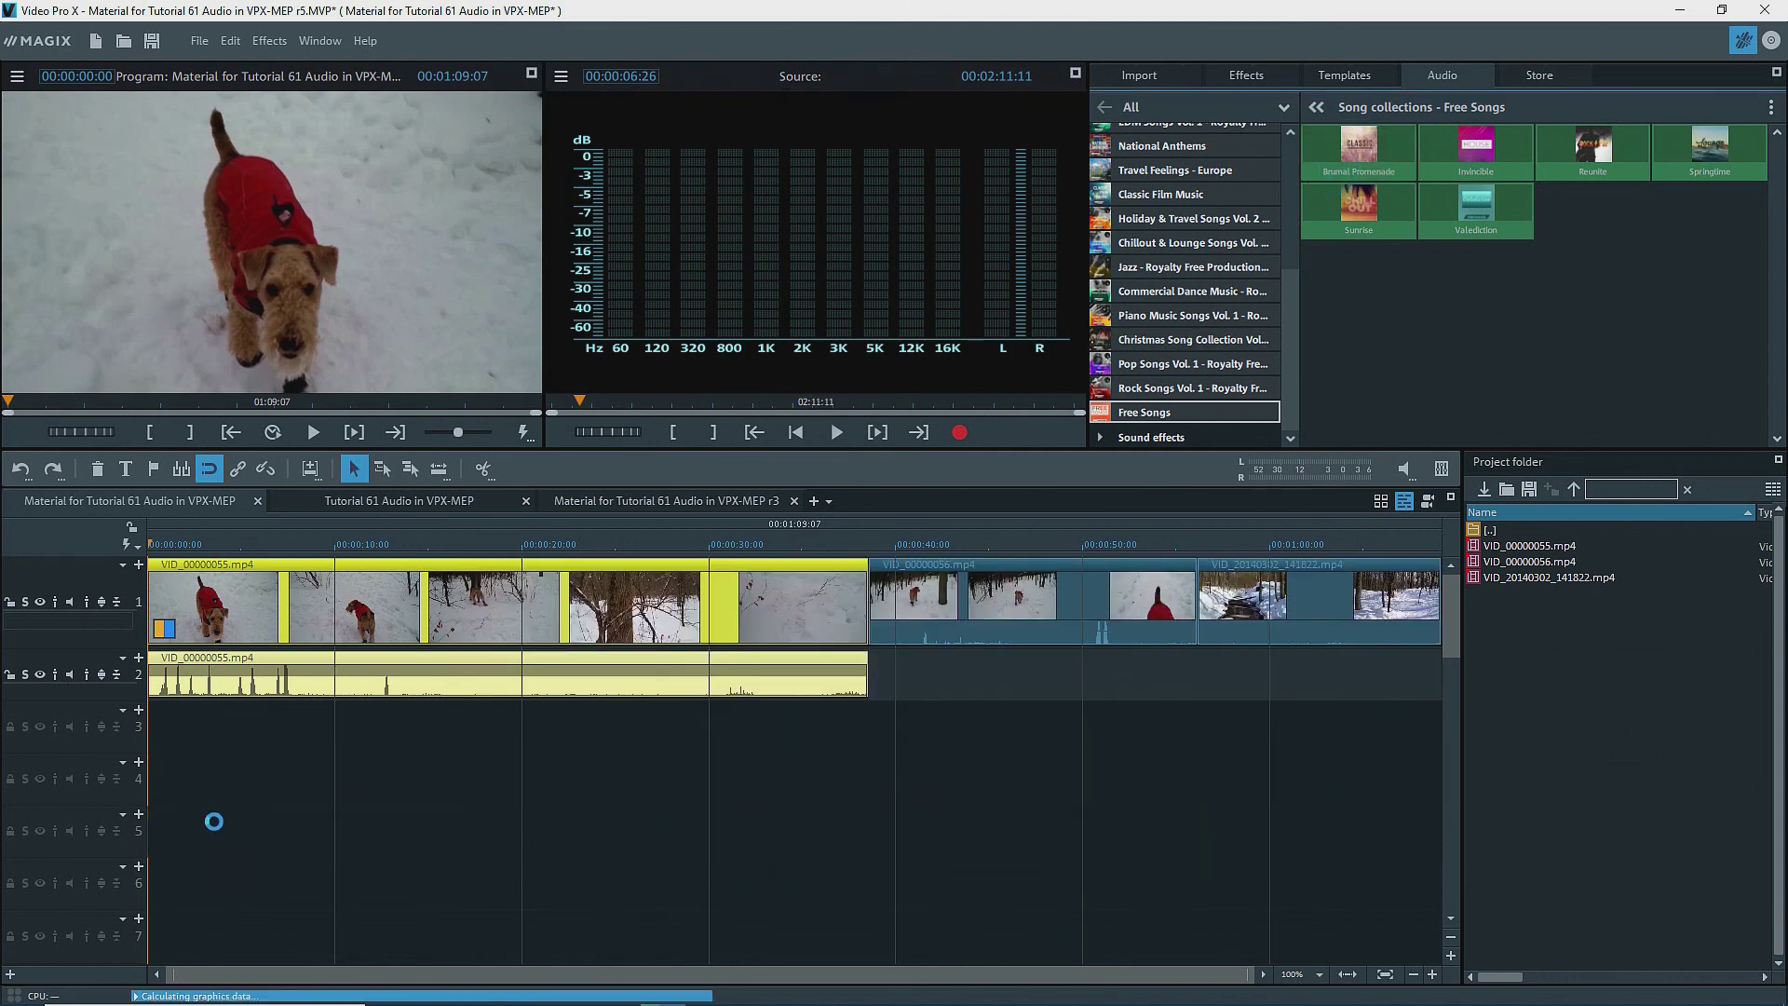
View the audio CD track import dialog and close it without importing any tracks
left_click(199, 43)
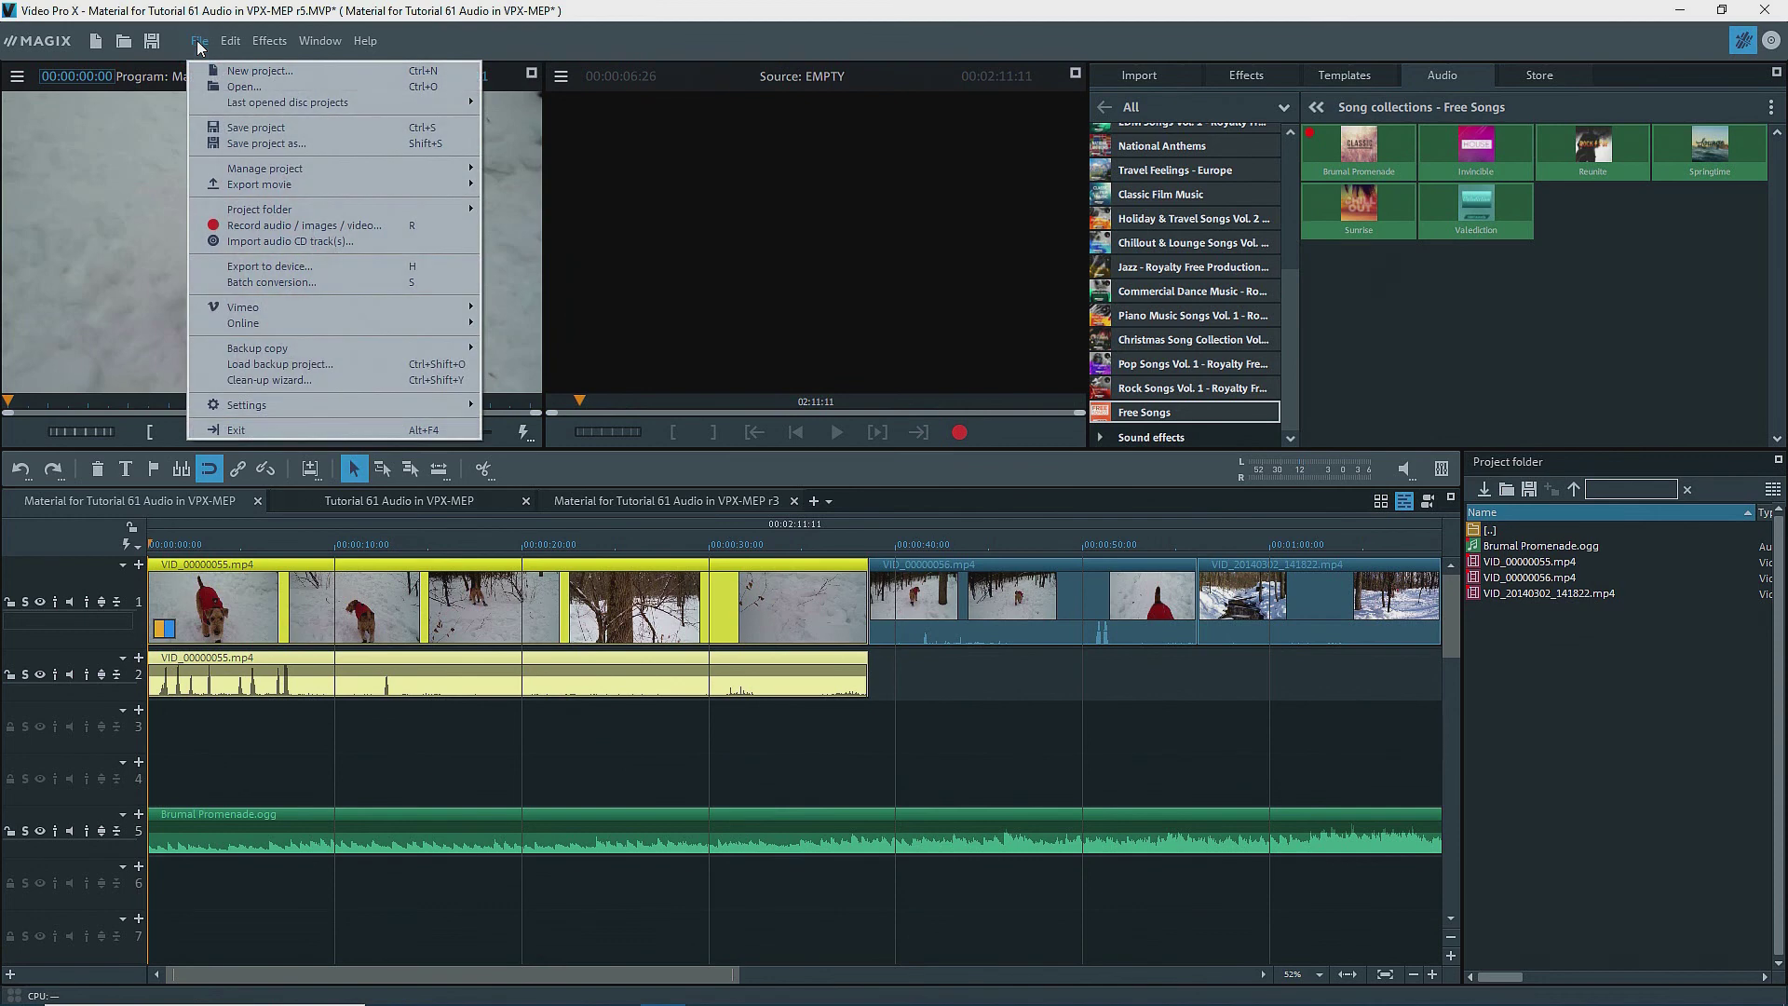
left_click(248, 242)
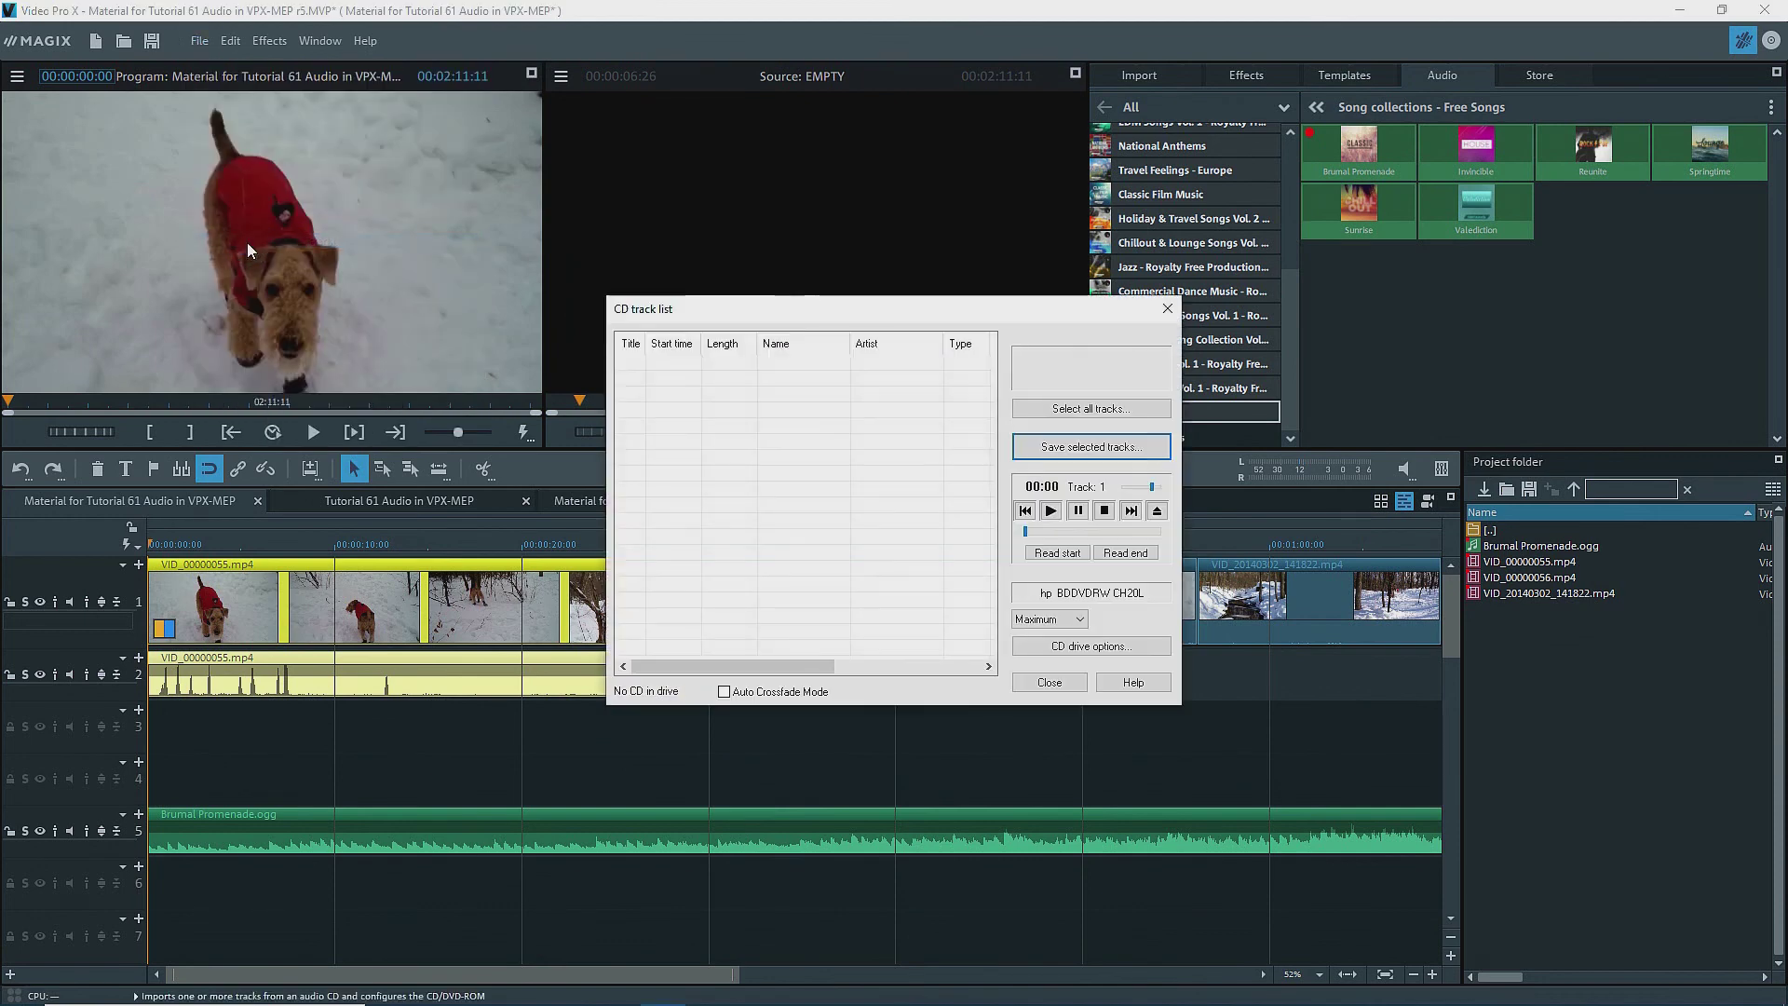
left_click(1067, 687)
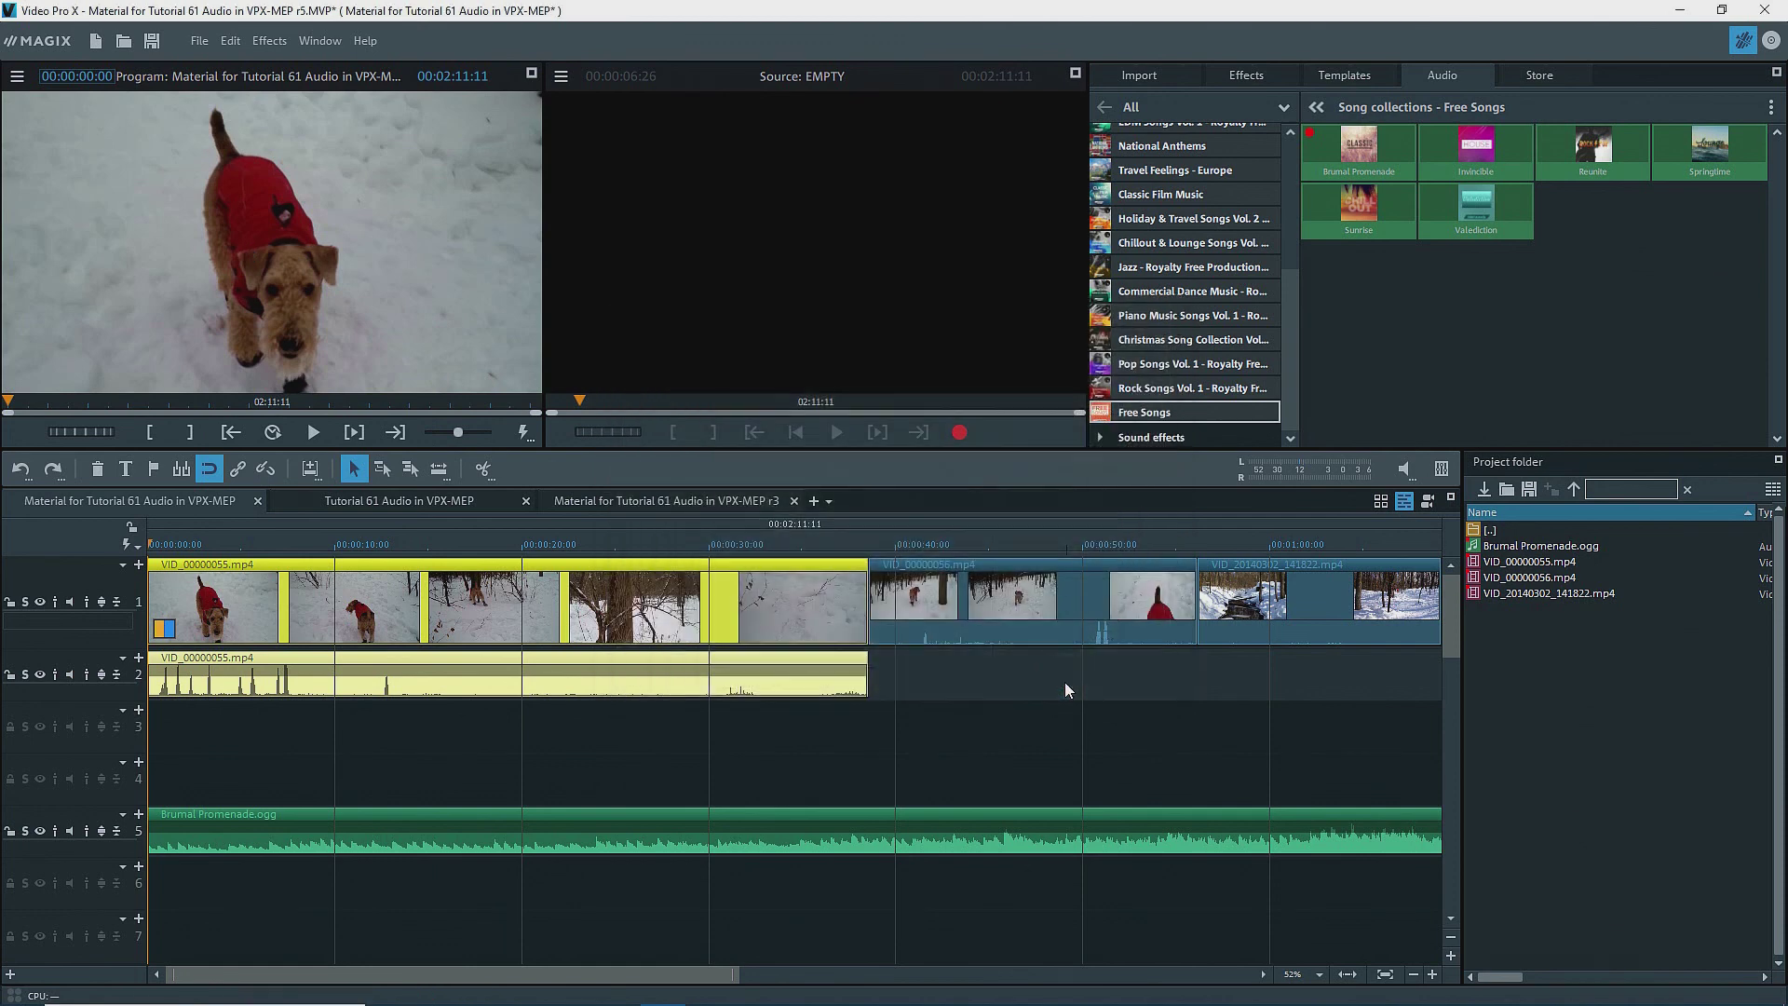
Browse the My music, Slideshow music and Recordings folders for importable audio files
left_click(1140, 74)
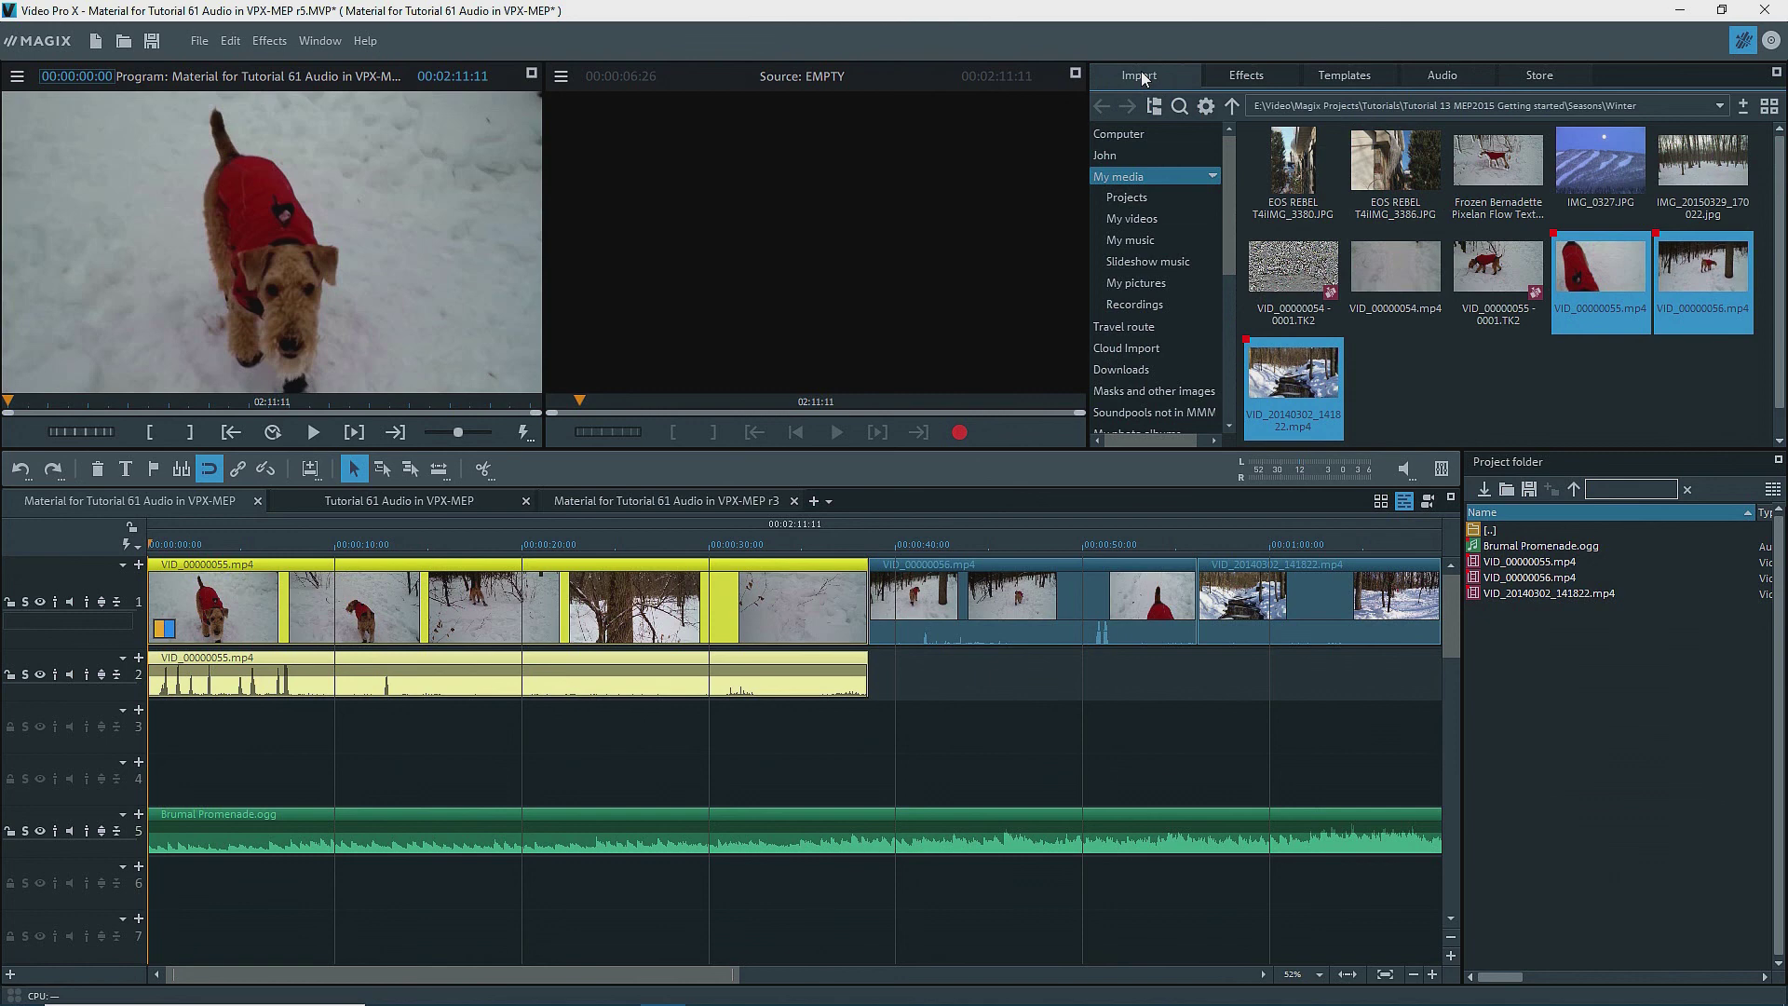
left_click(1125, 239)
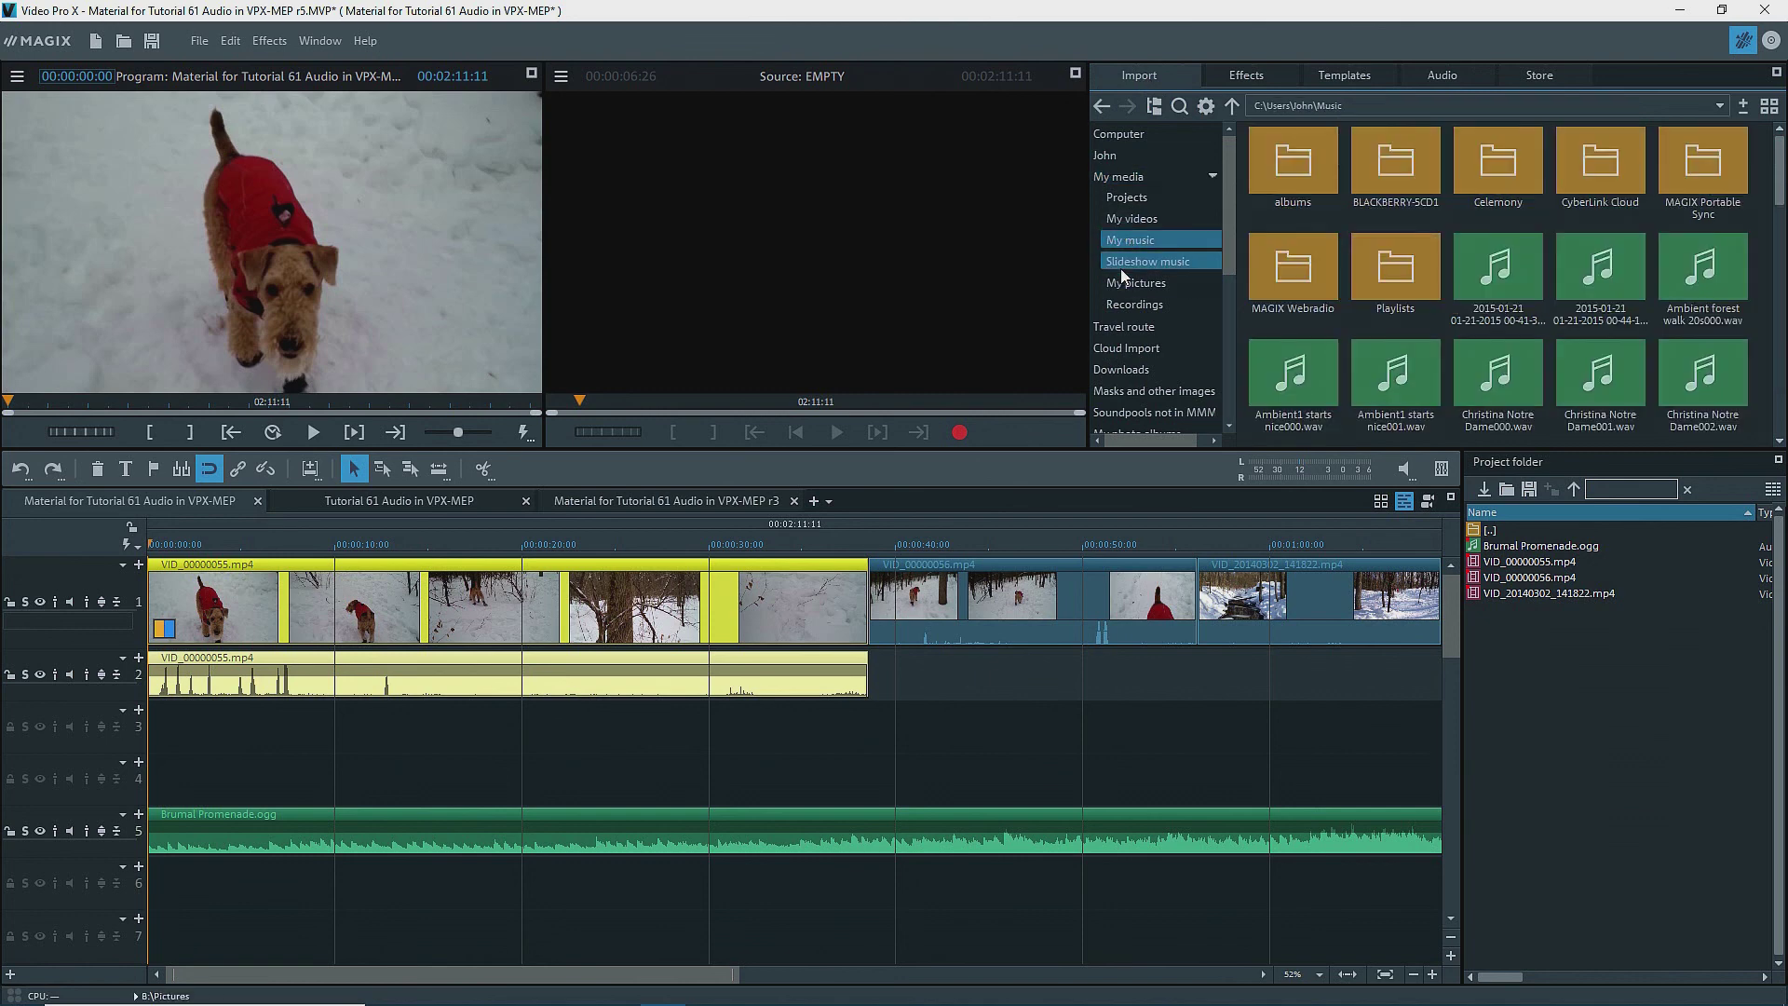
left_click(1121, 266)
left_click(1127, 307)
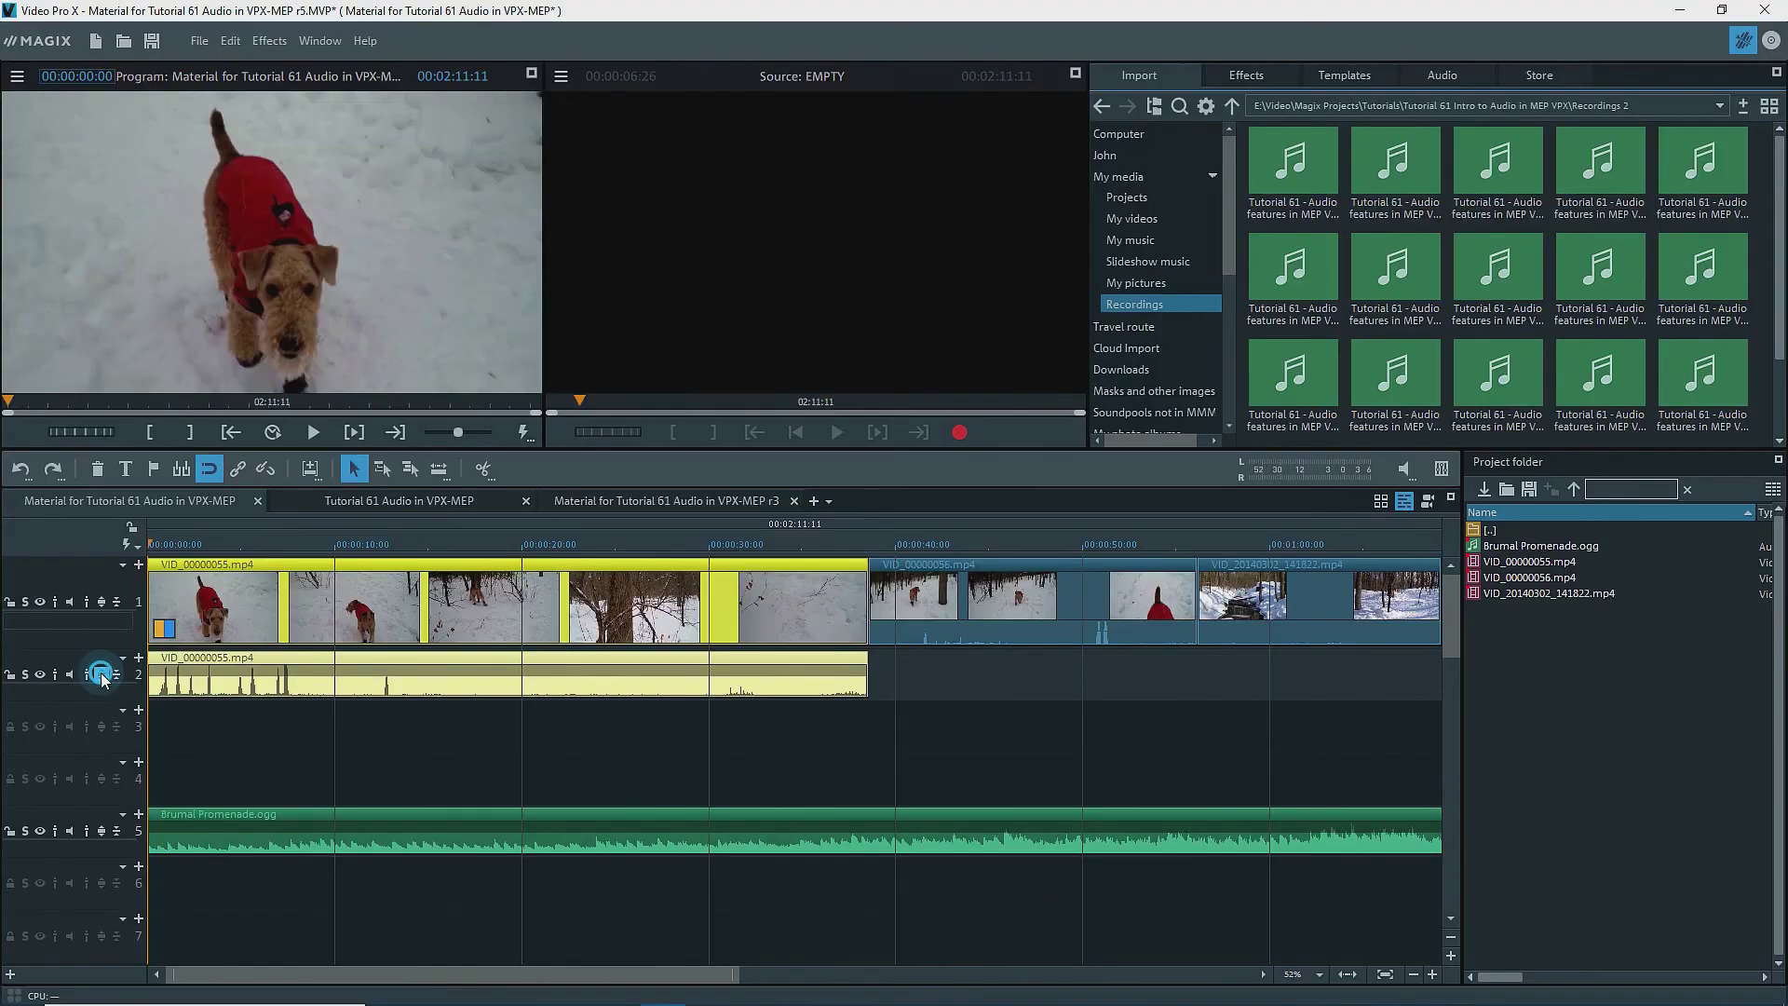
Enlarge track 2 and examine the separated audio clip's volume handle and its preset volume levels
left_click(190, 696)
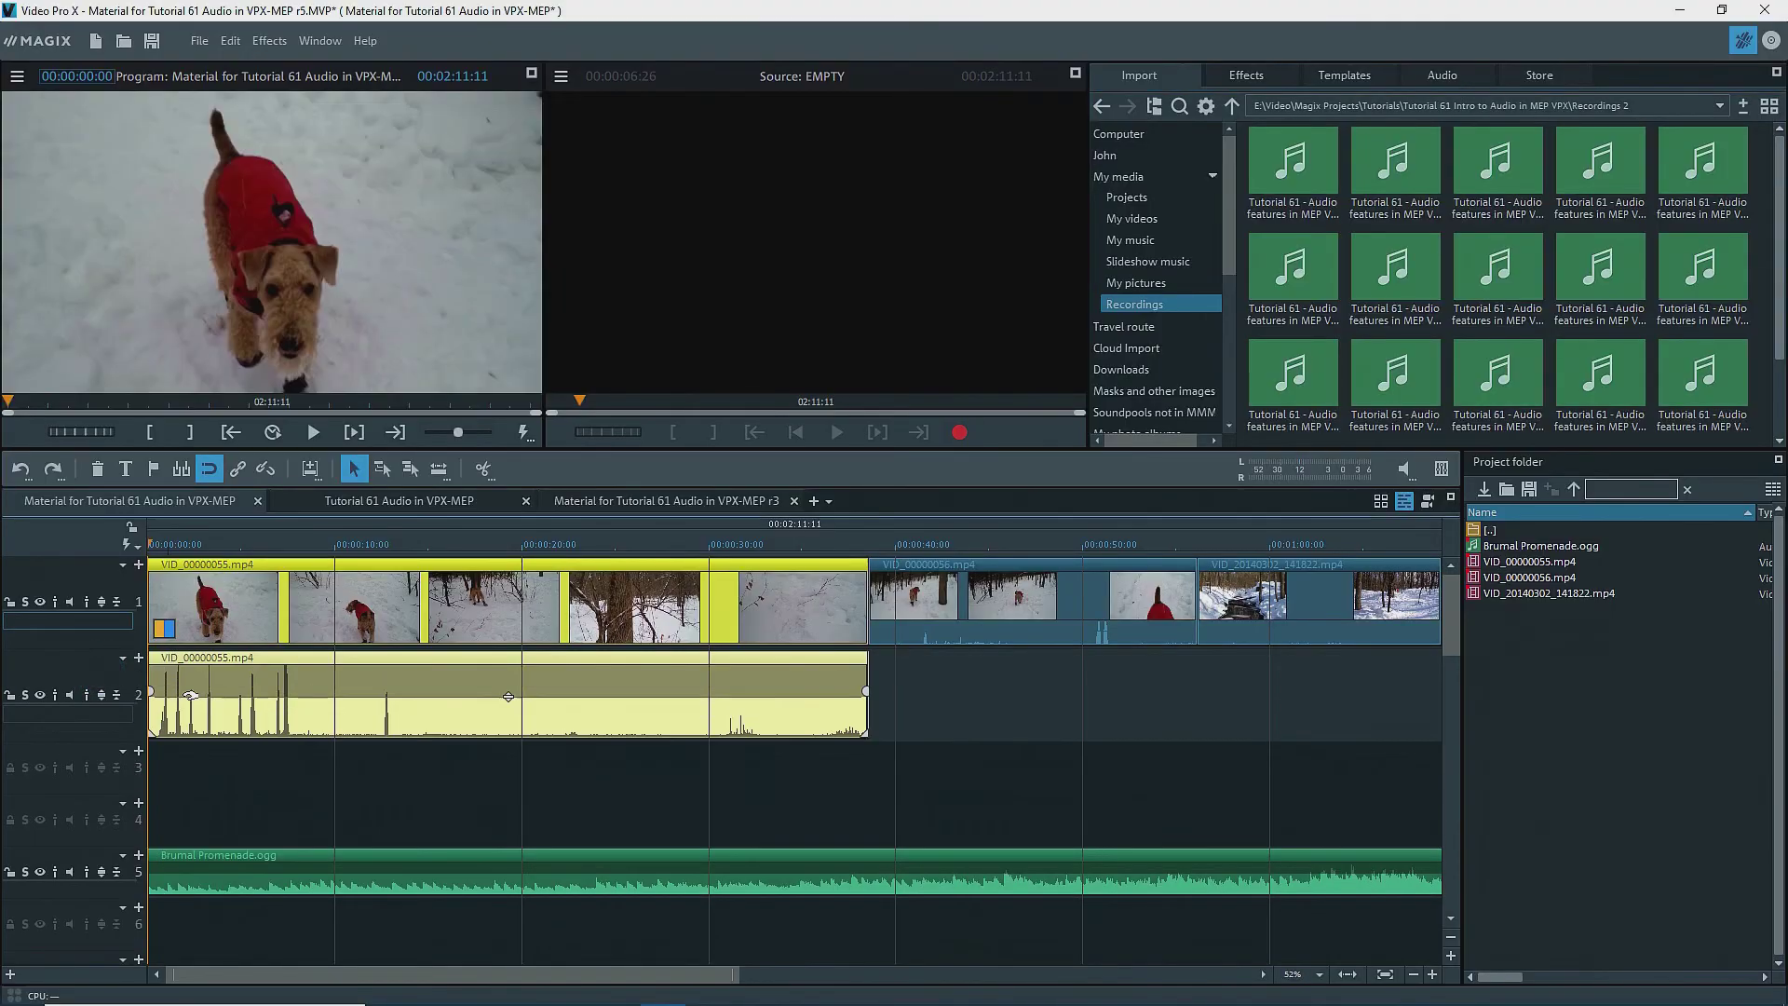
mouse_move(515, 699)
left_mouse_down()
mouse_move(515, 843)
mouse_move(508, 697)
left_mouse_up()
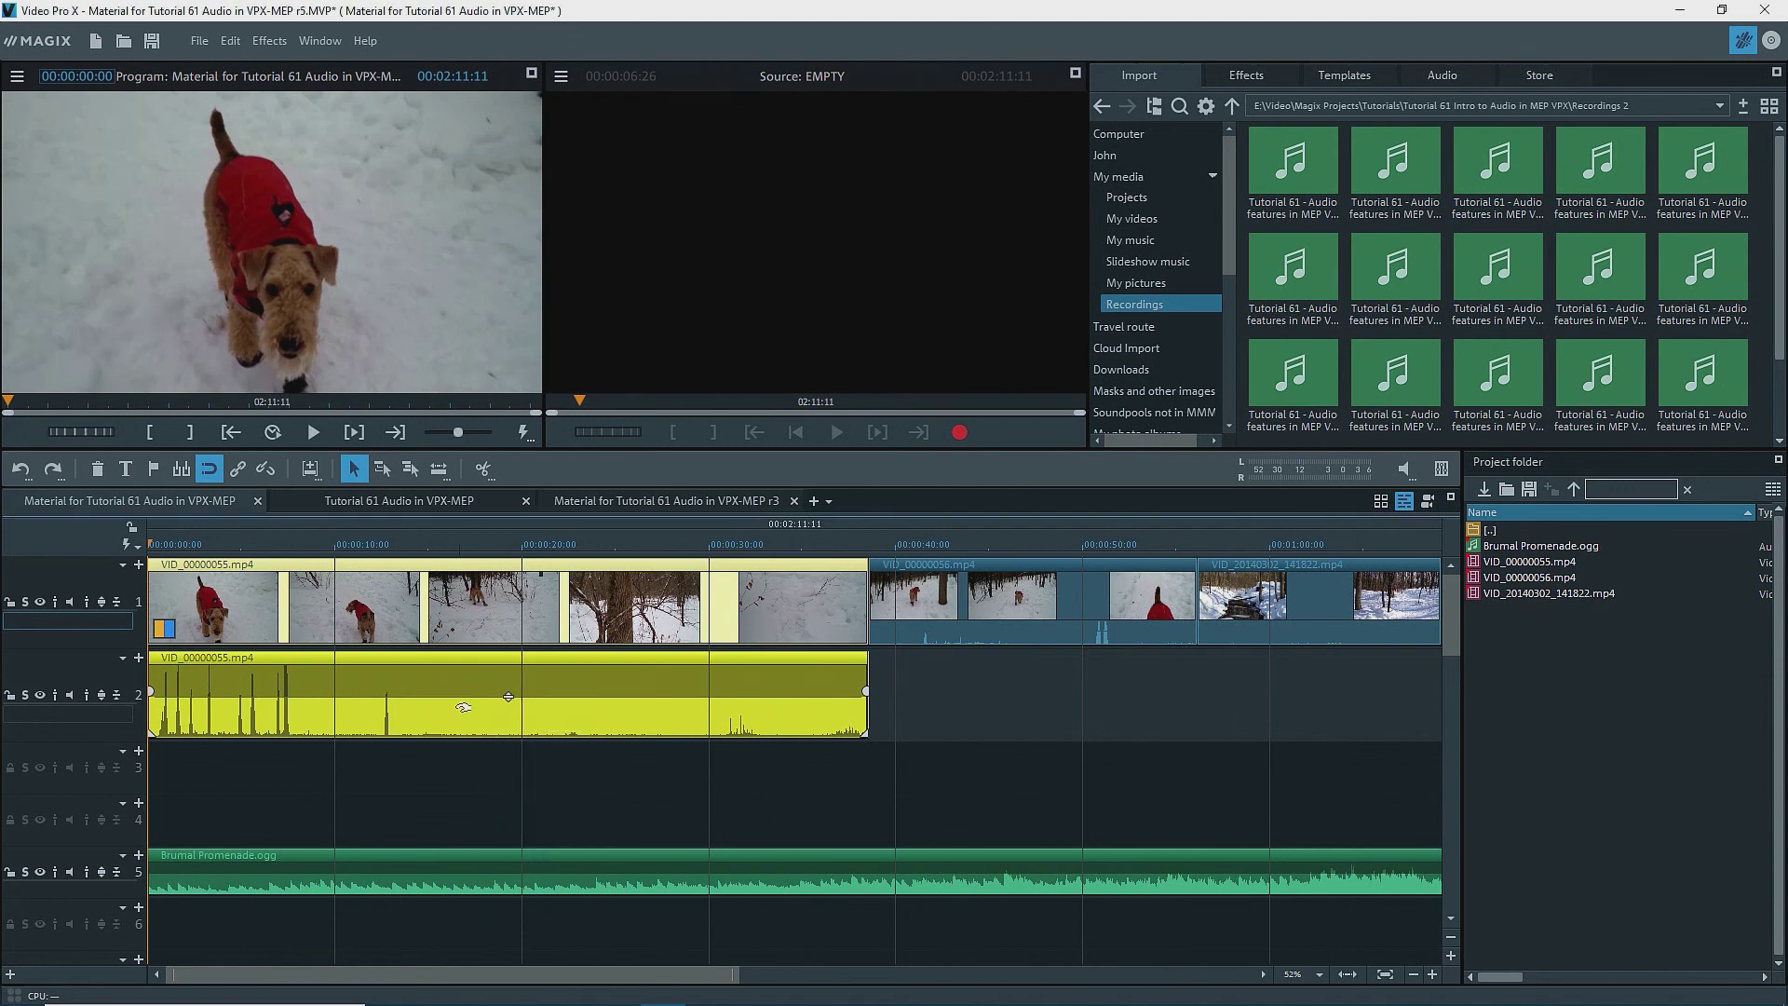
right_click(463, 713)
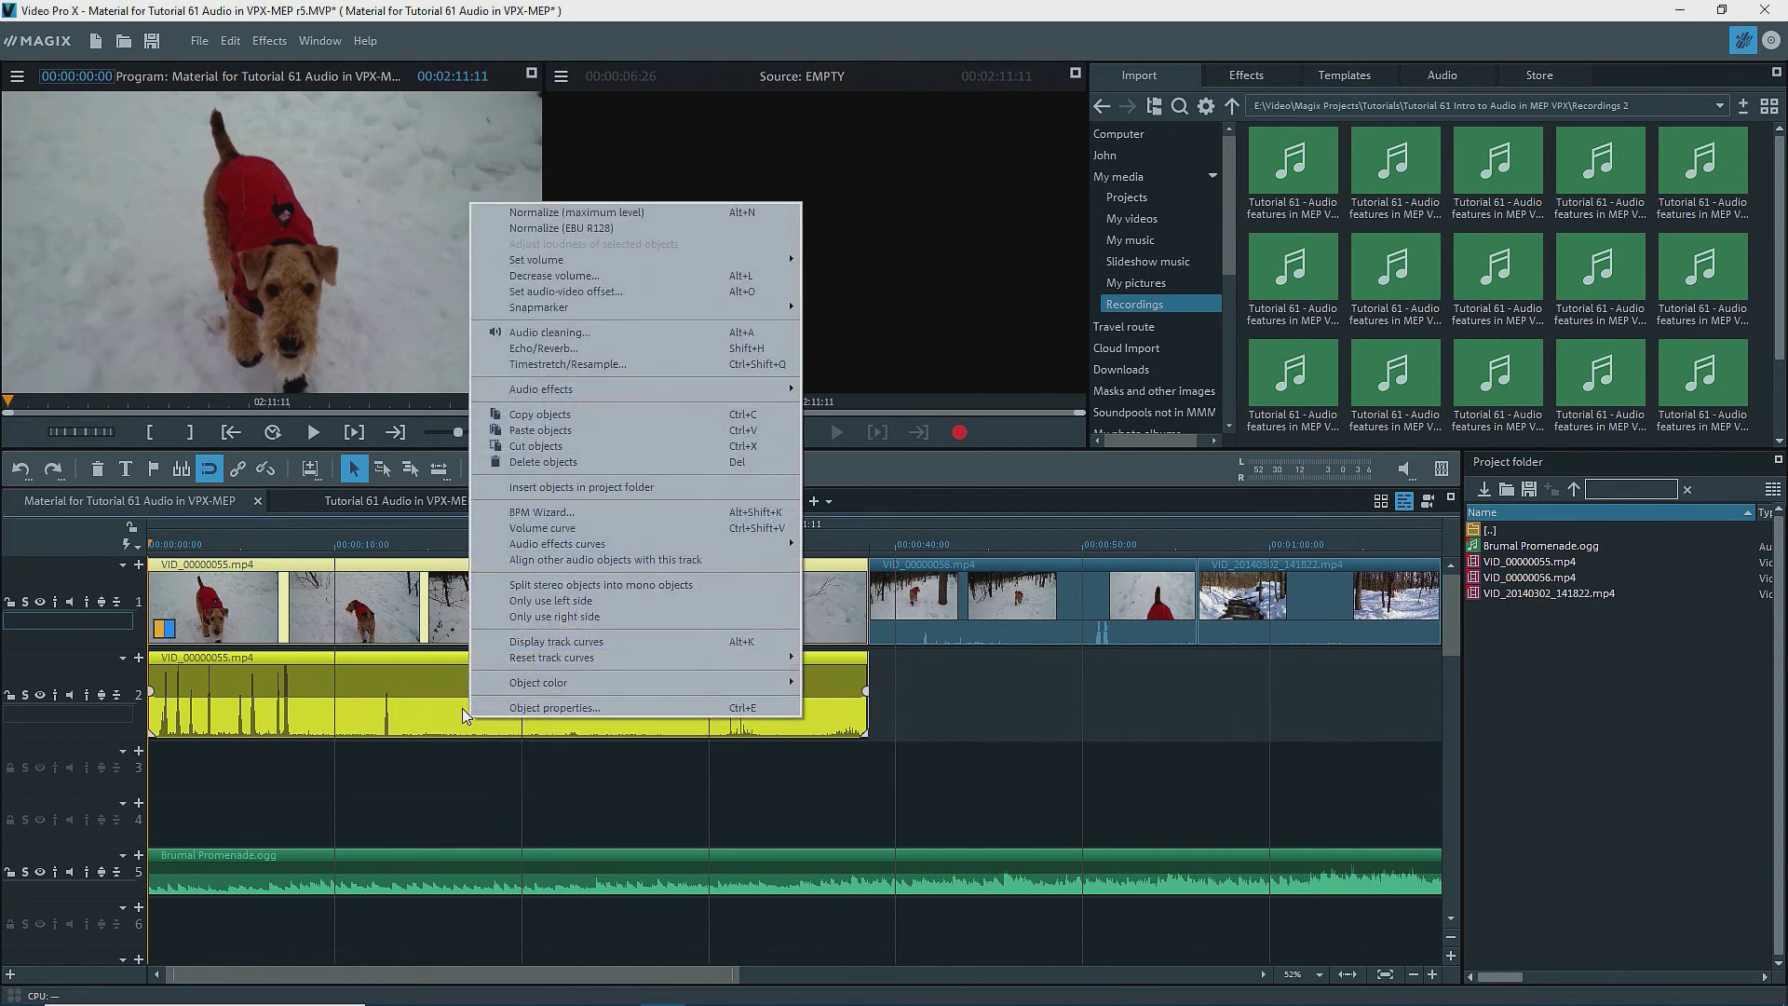
mouse_move(637, 259)
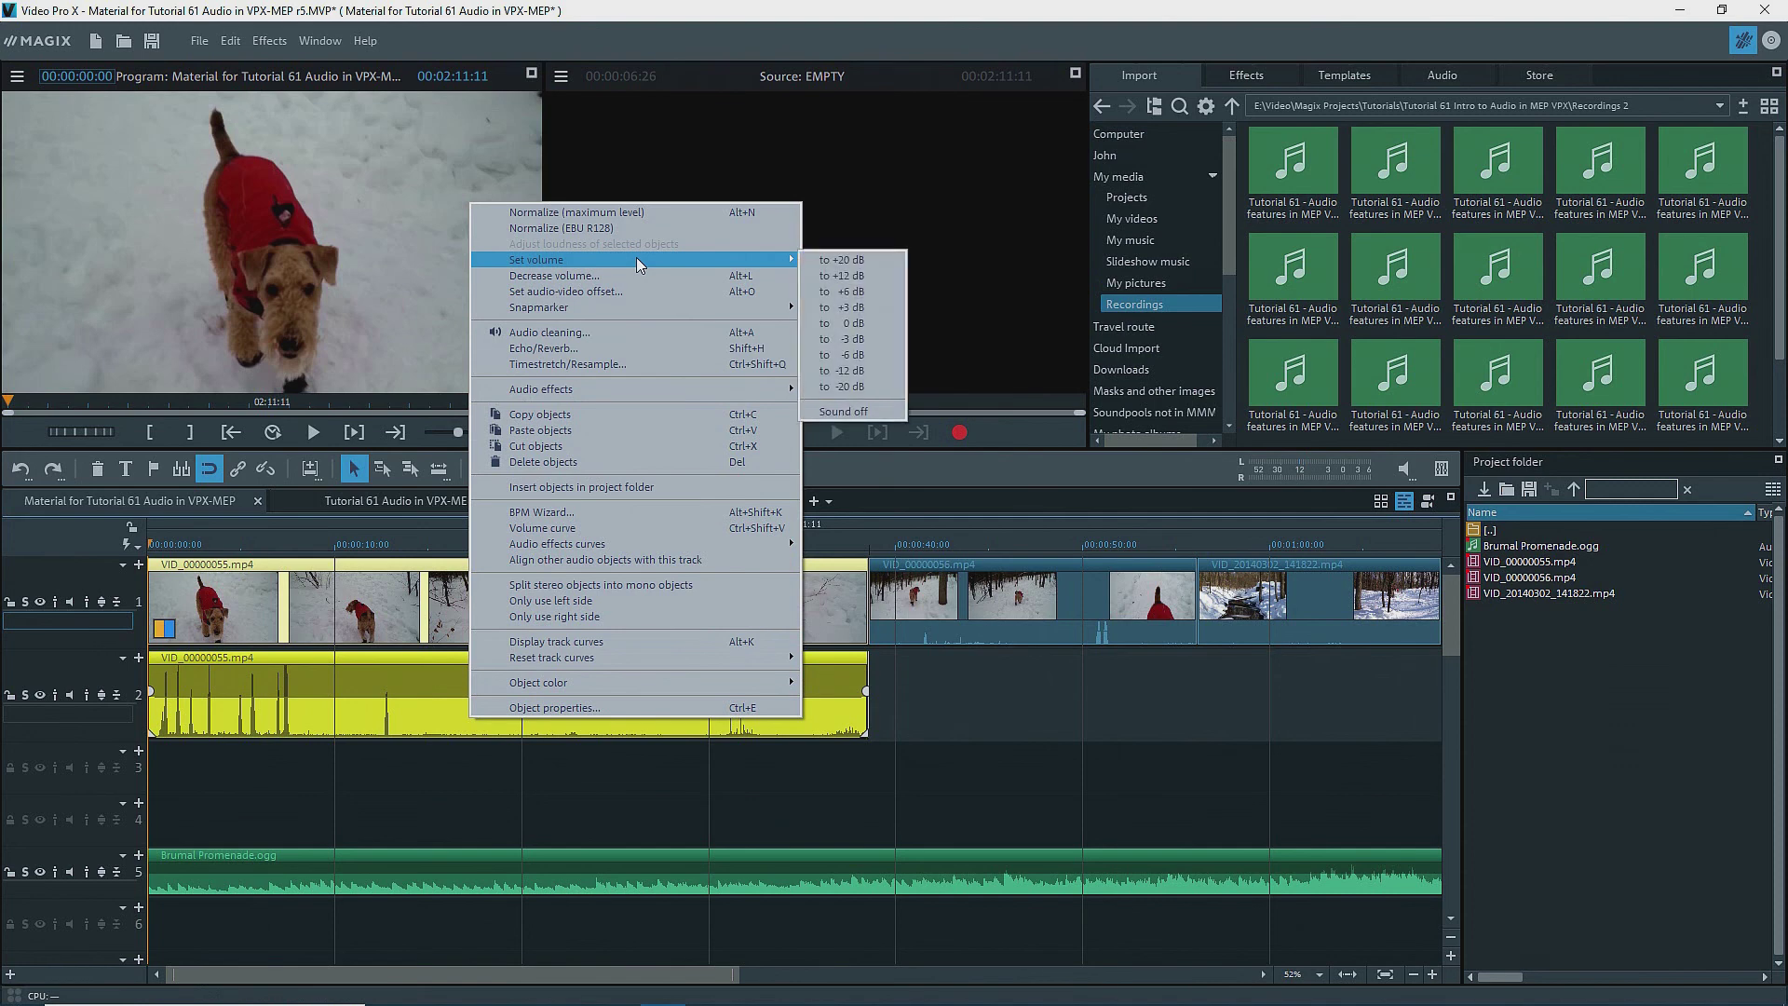
left_click(833, 339)
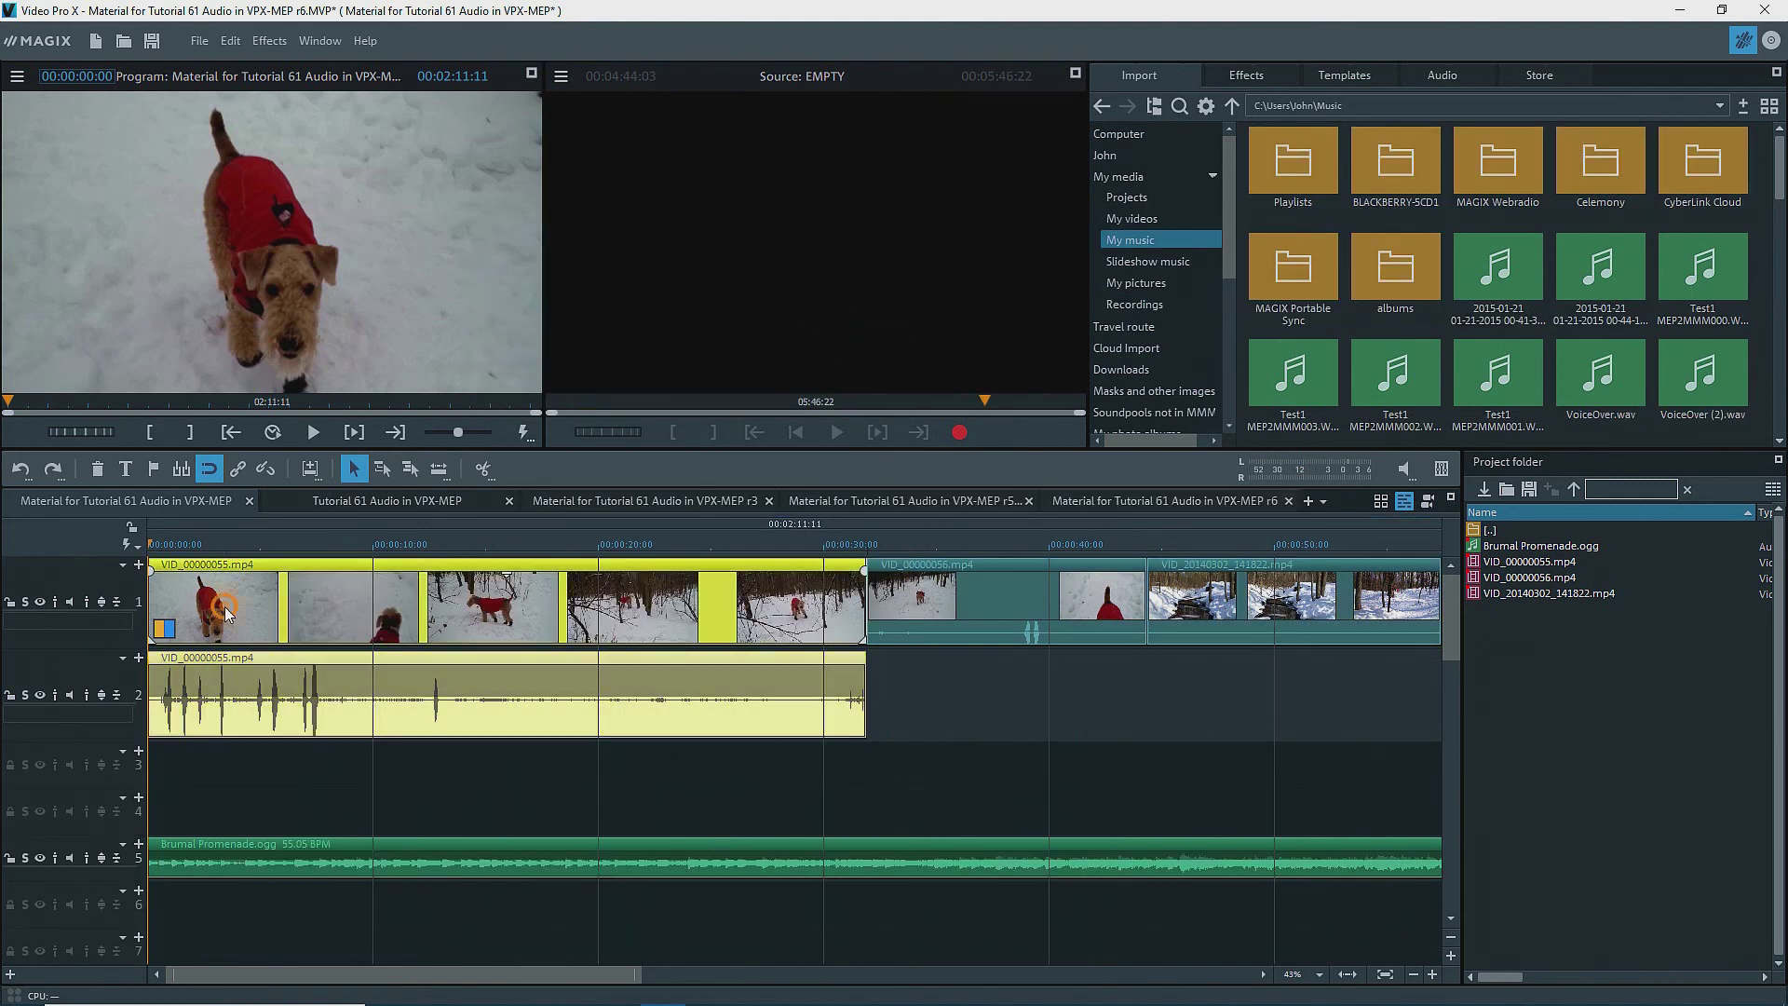
View the audio functions available for the VID_00000055.mp4 video clip on track 1
right_click(227, 613)
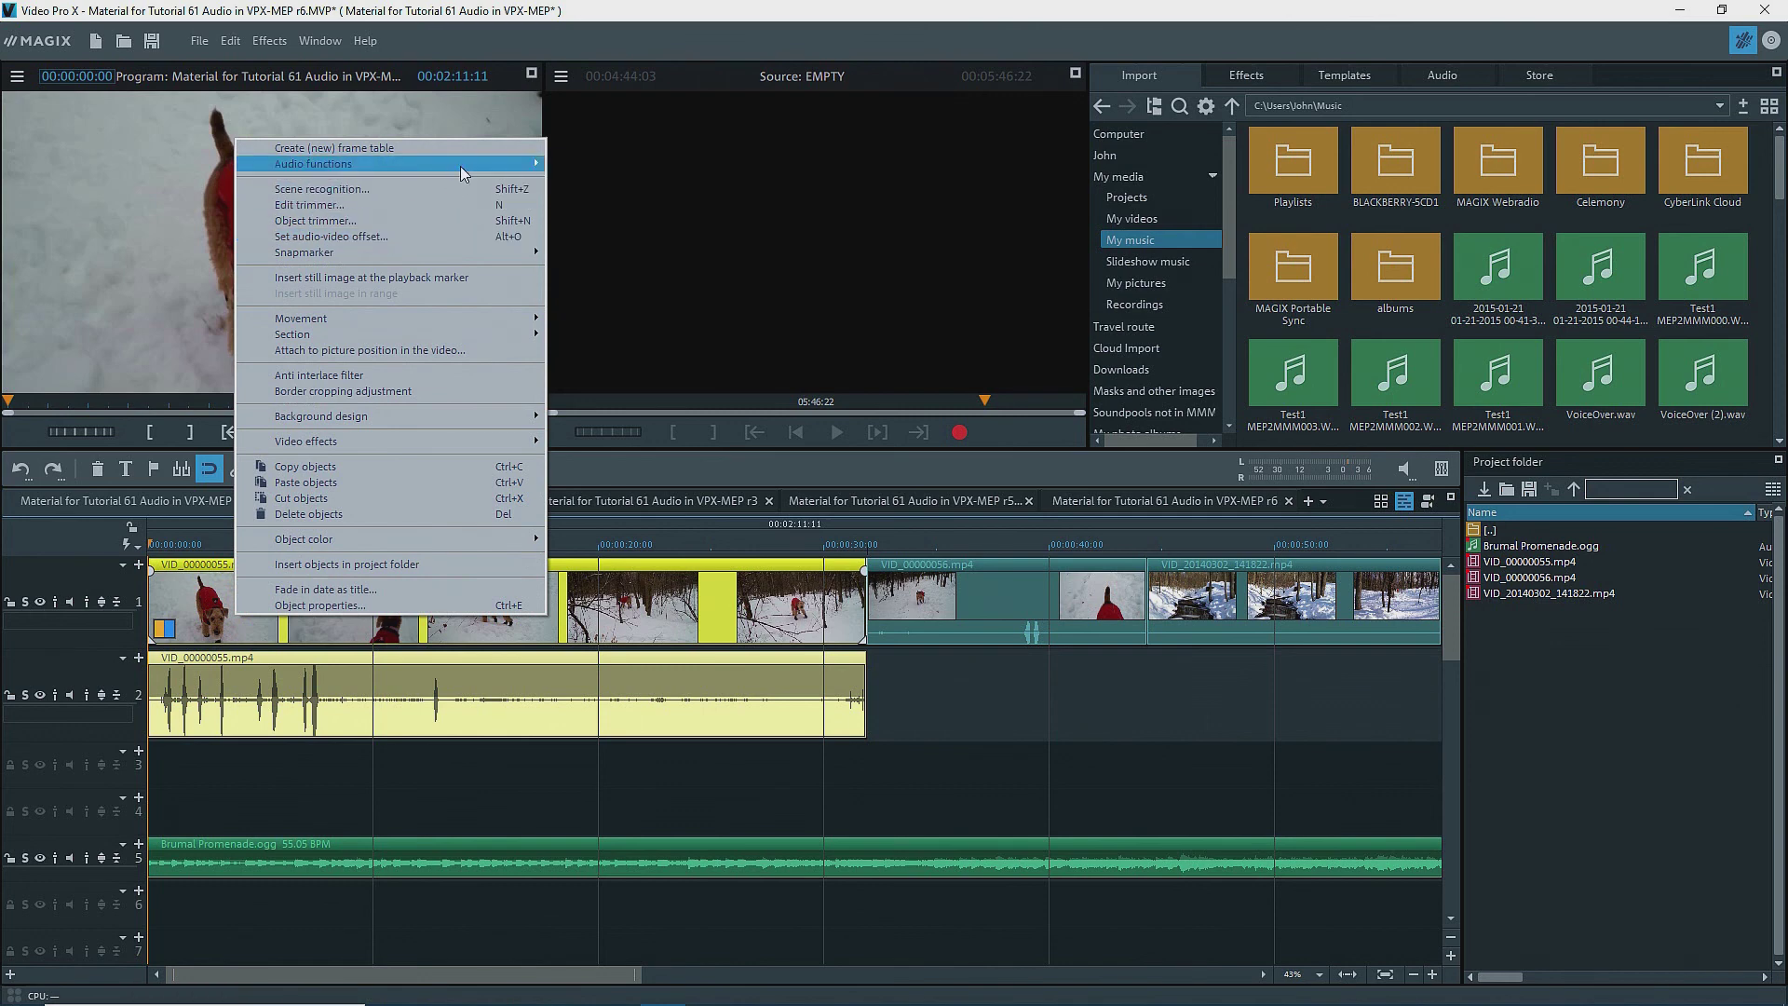
mouse_move(460, 166)
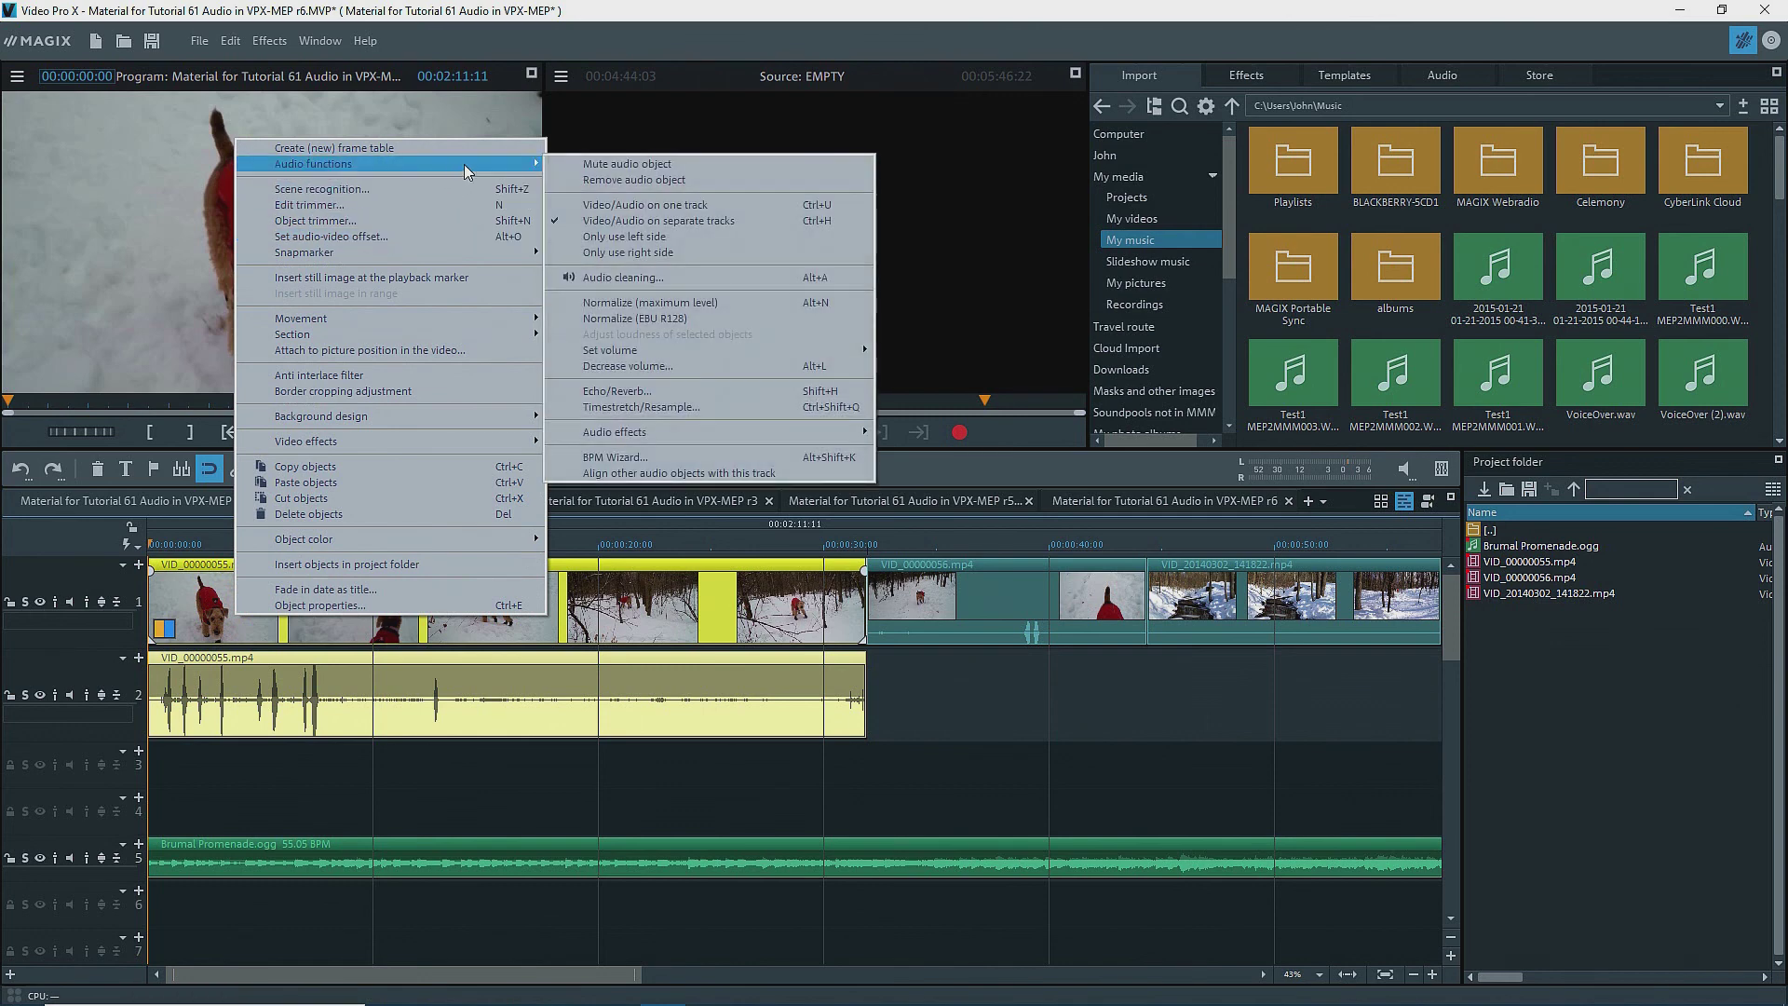
left_click(566, 162)
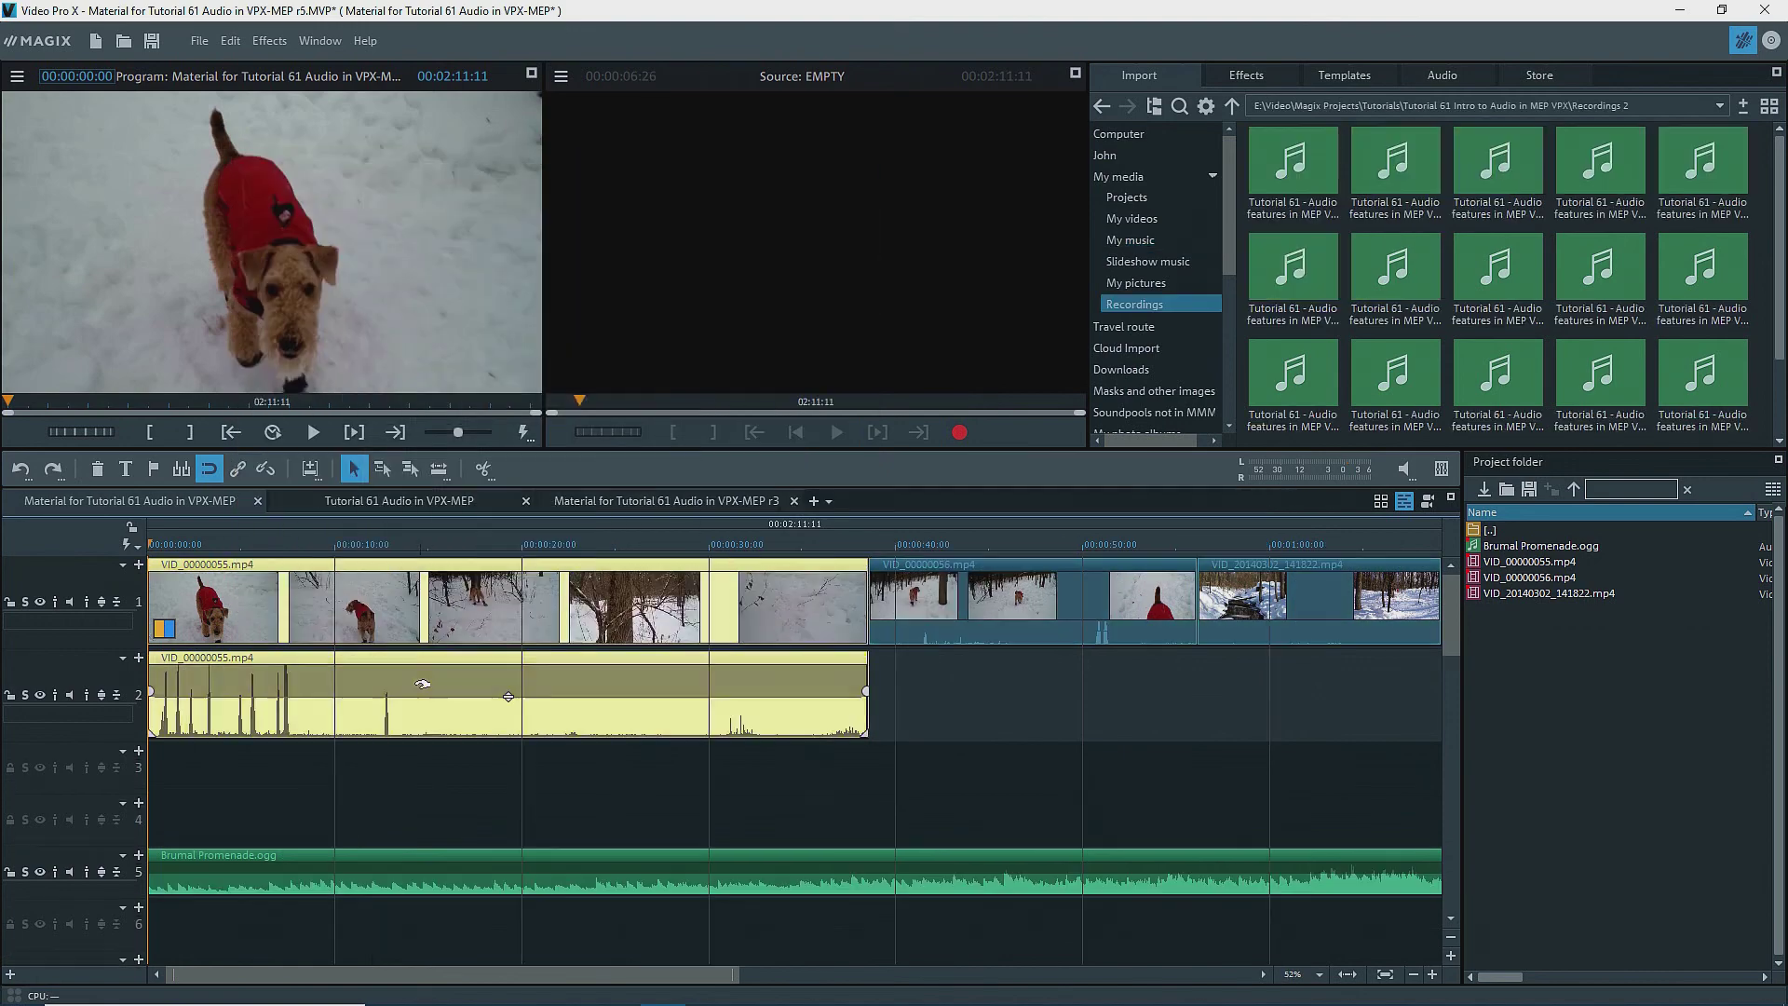
View the automatic volume damping options for the separated audio clip on track 2 and cancel without applying them
right_click(430, 694)
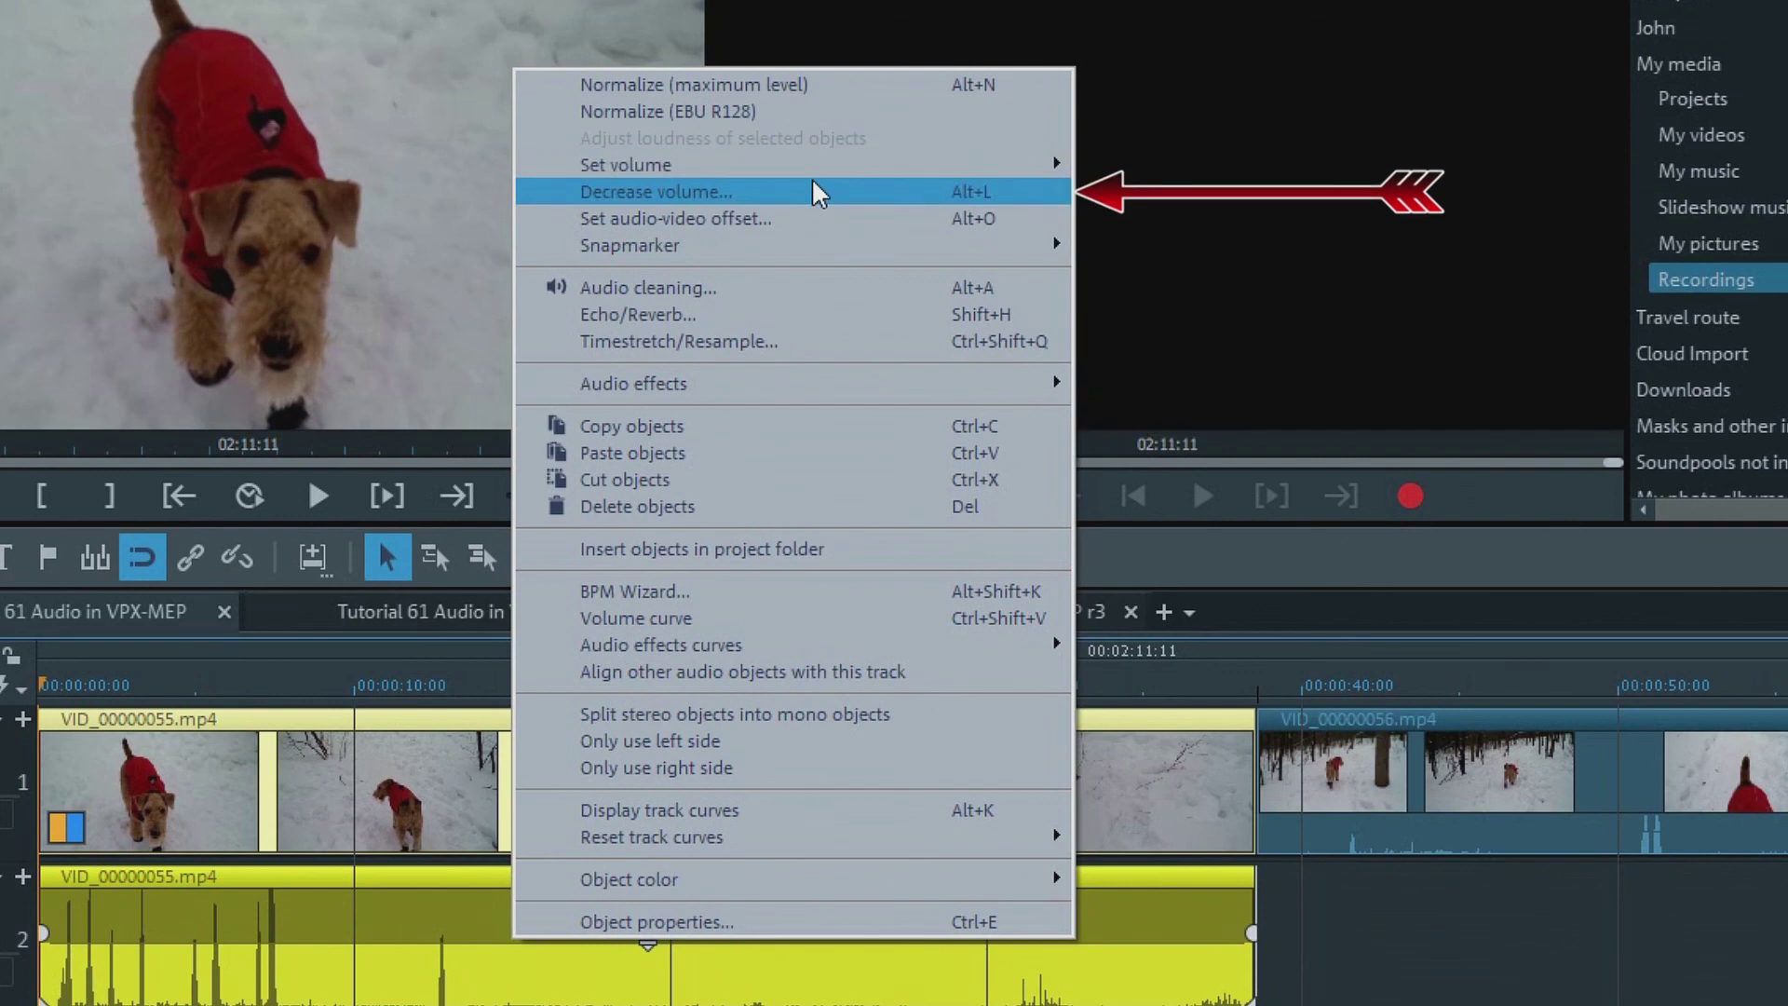
left_click(812, 182)
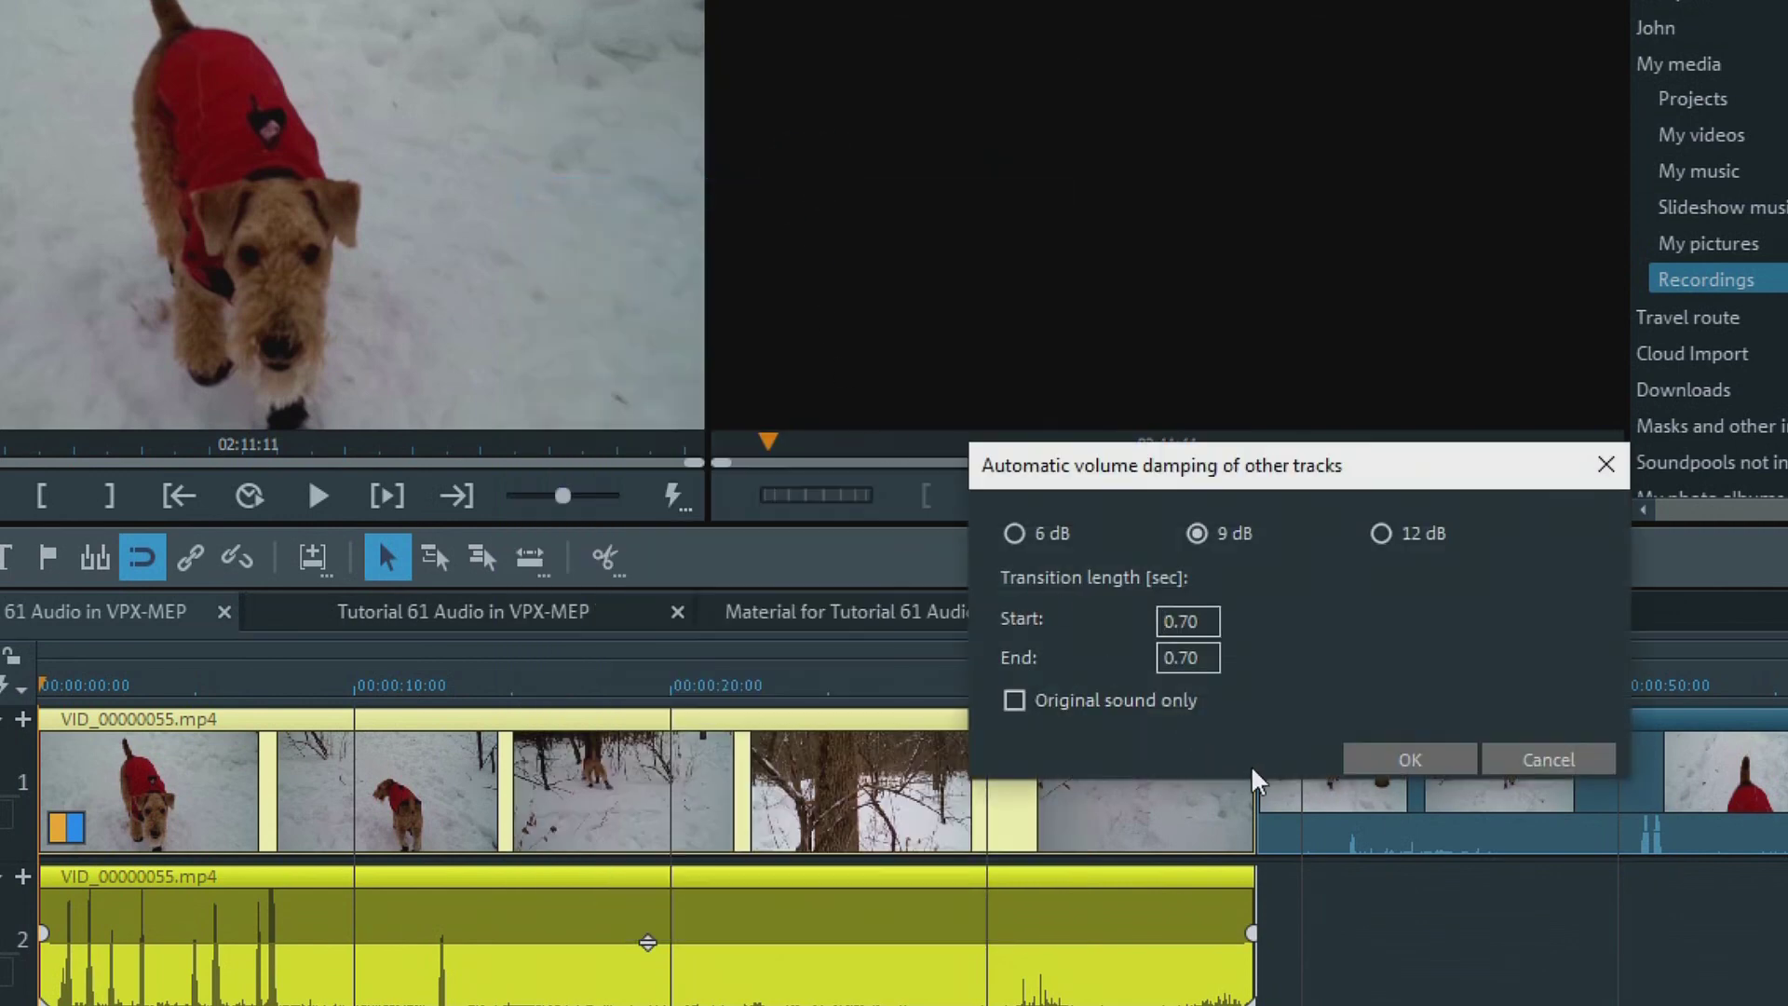
left_click(1532, 760)
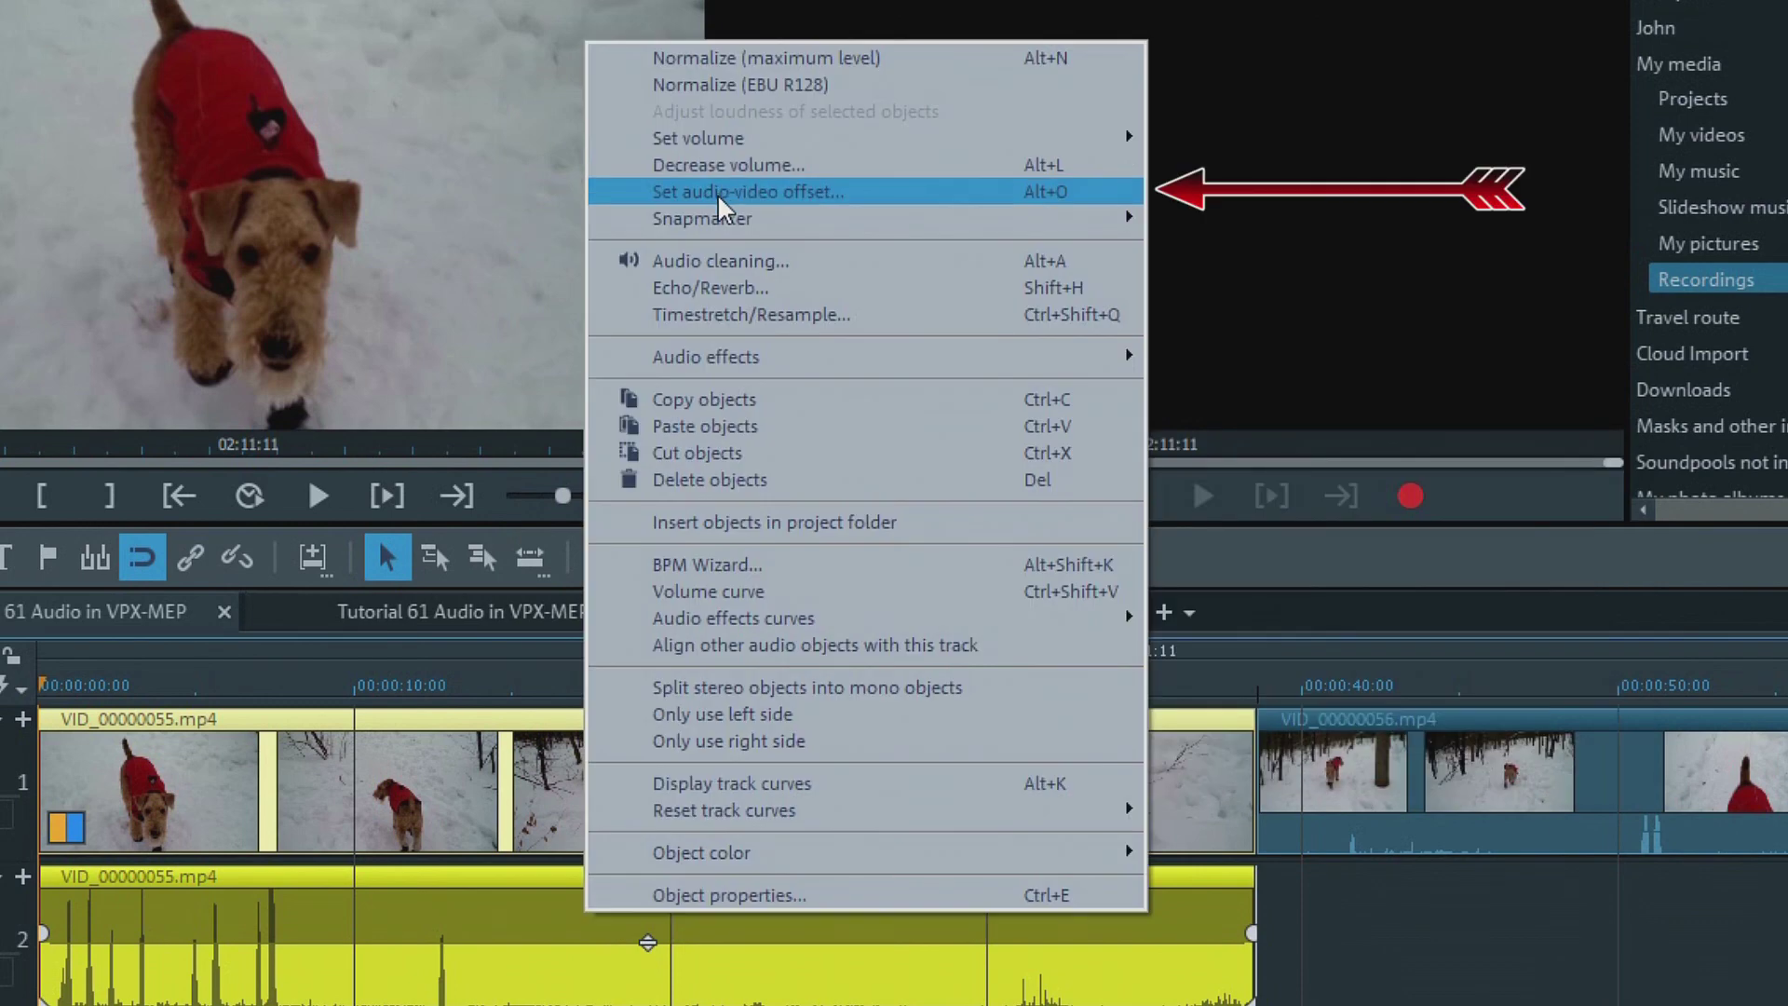
Examine the audio clip's audio-video offset, snapmarker, audio effects and effects curve options
left_click(719, 198)
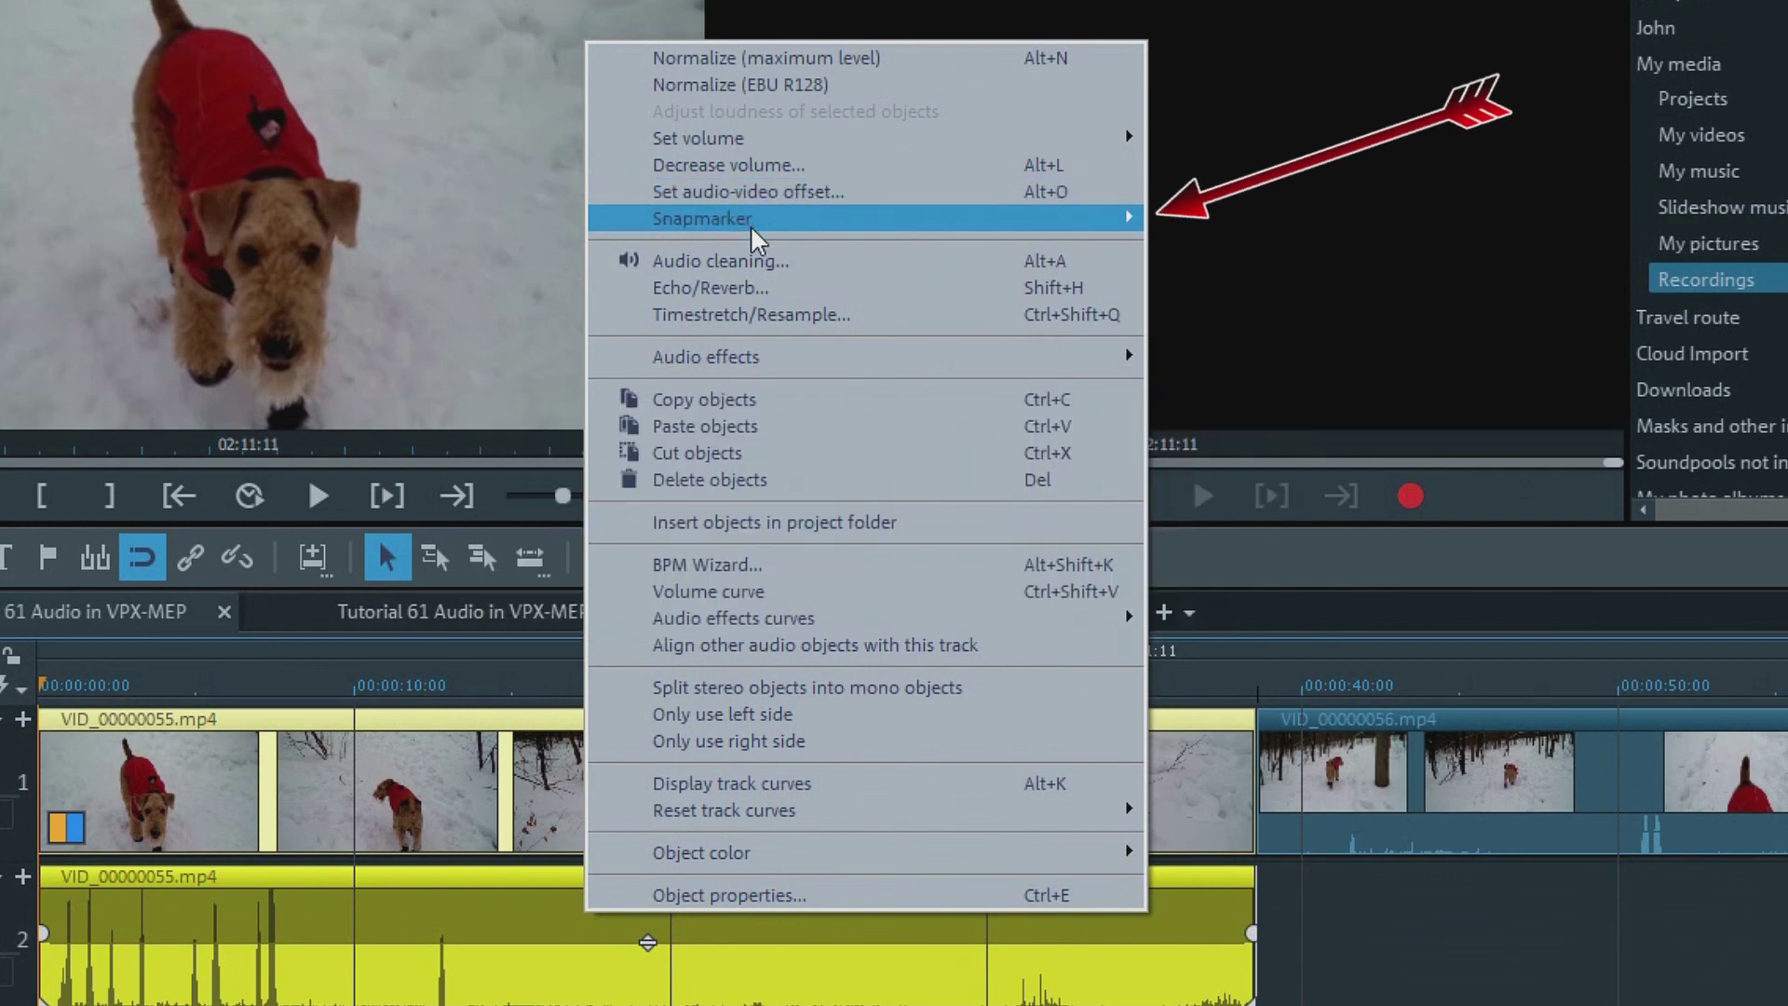
mouse_move(755, 237)
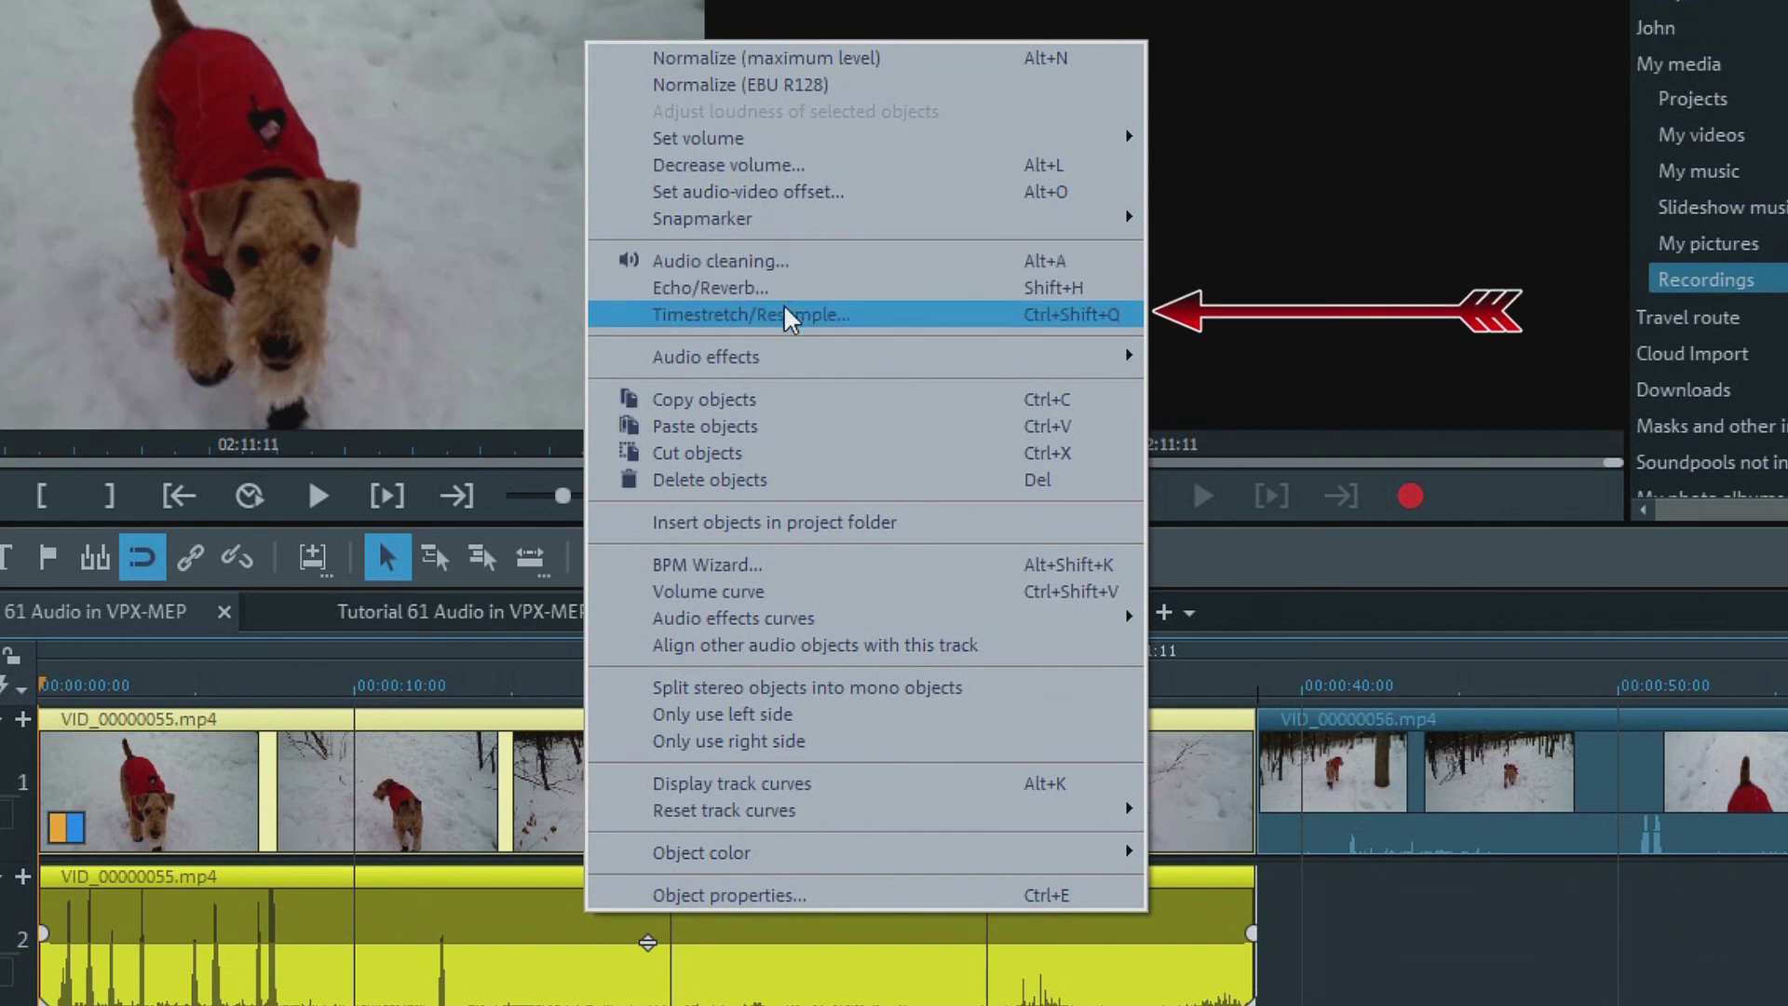
mouse_move(803, 360)
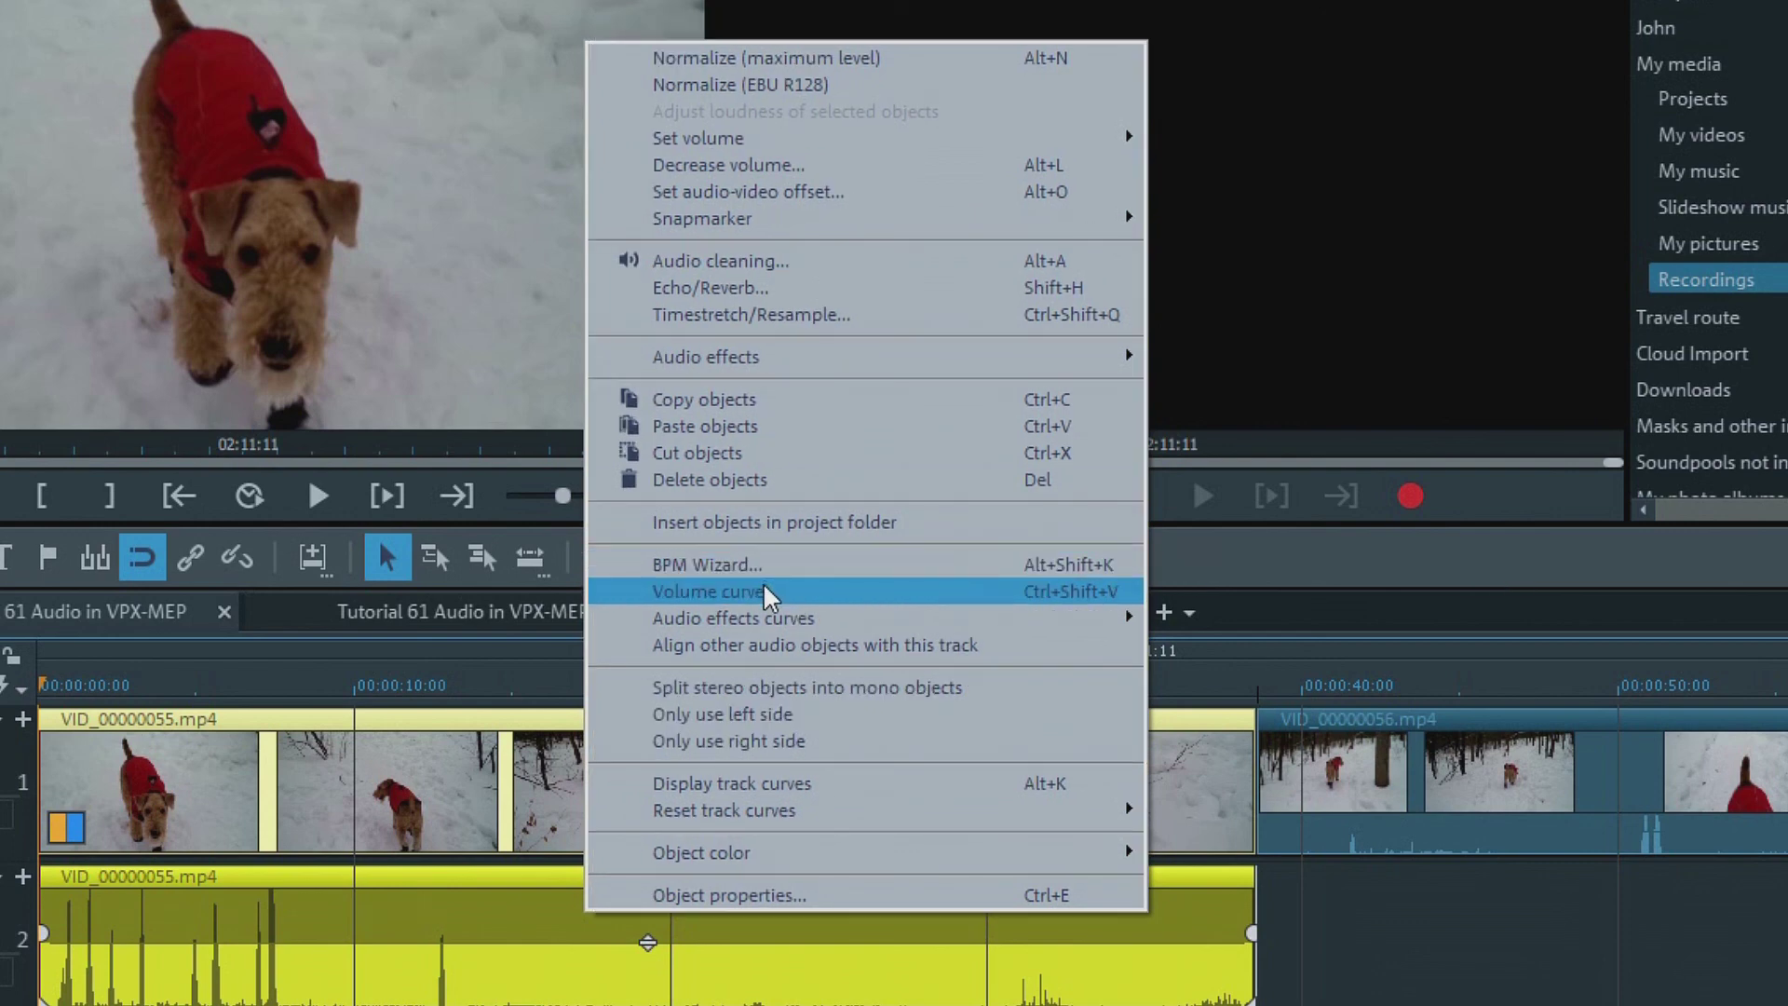
mouse_move(766, 622)
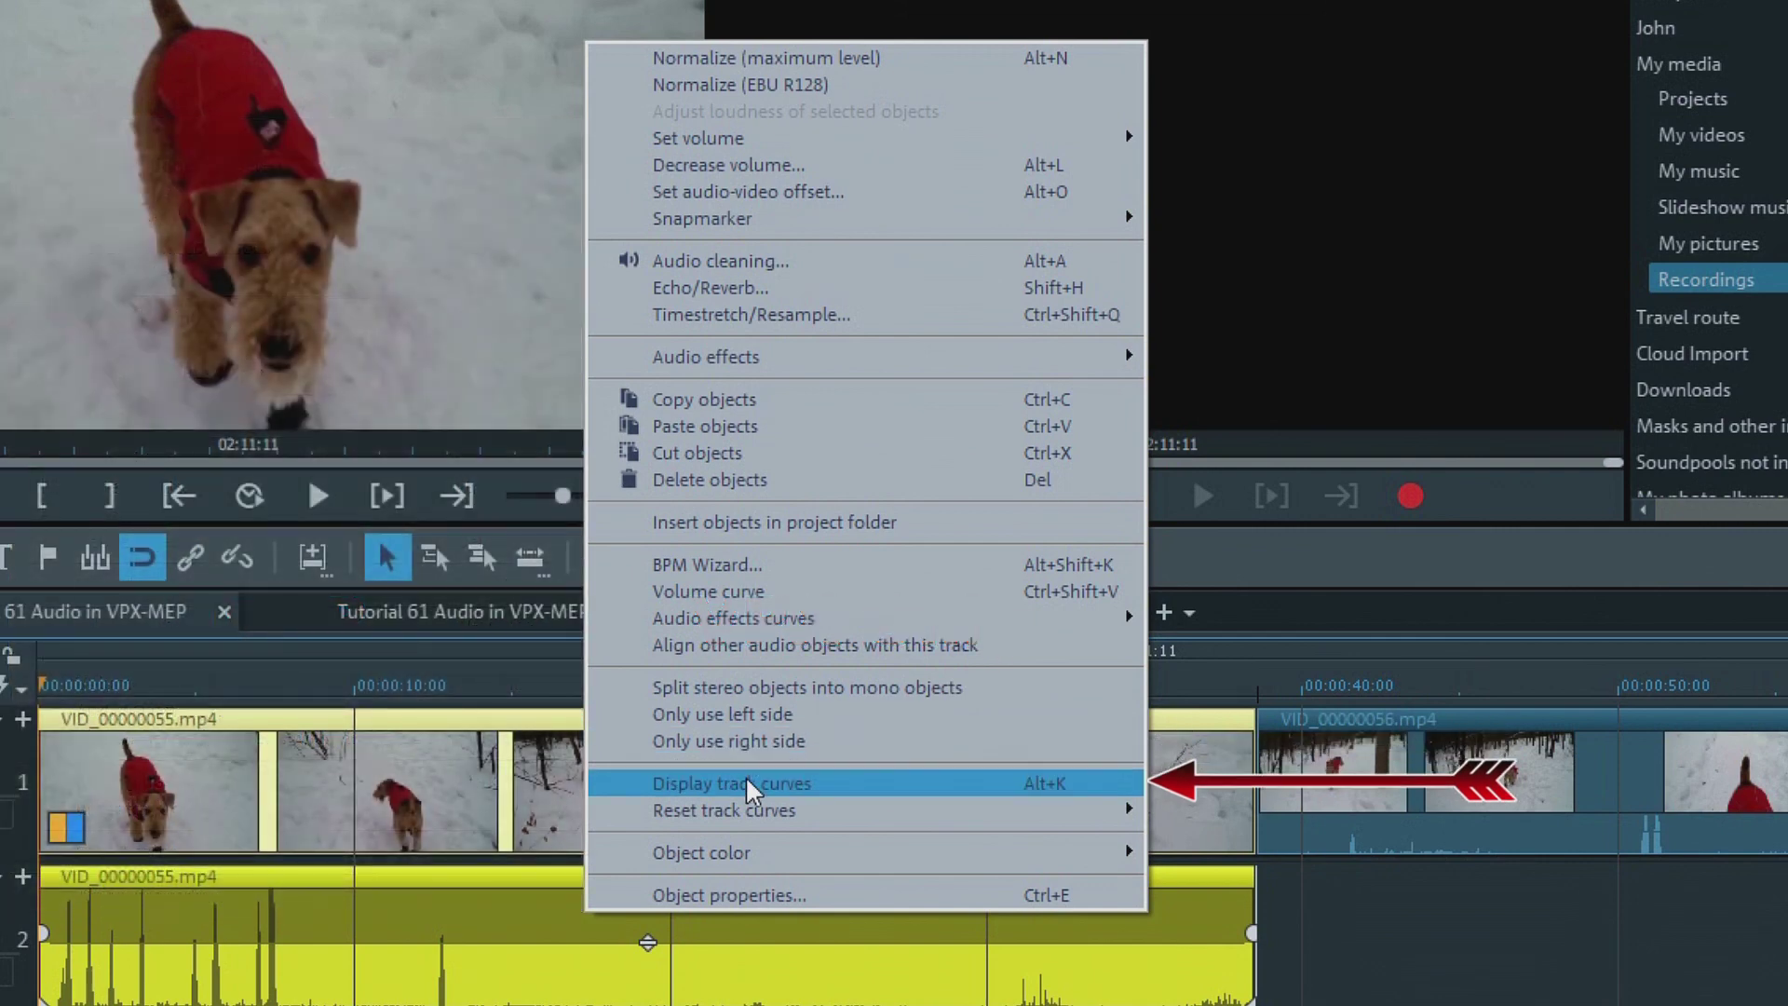
View the audio clip's track curve reset and object color options, as well as its General and Audio object properties
mouse_move(746, 820)
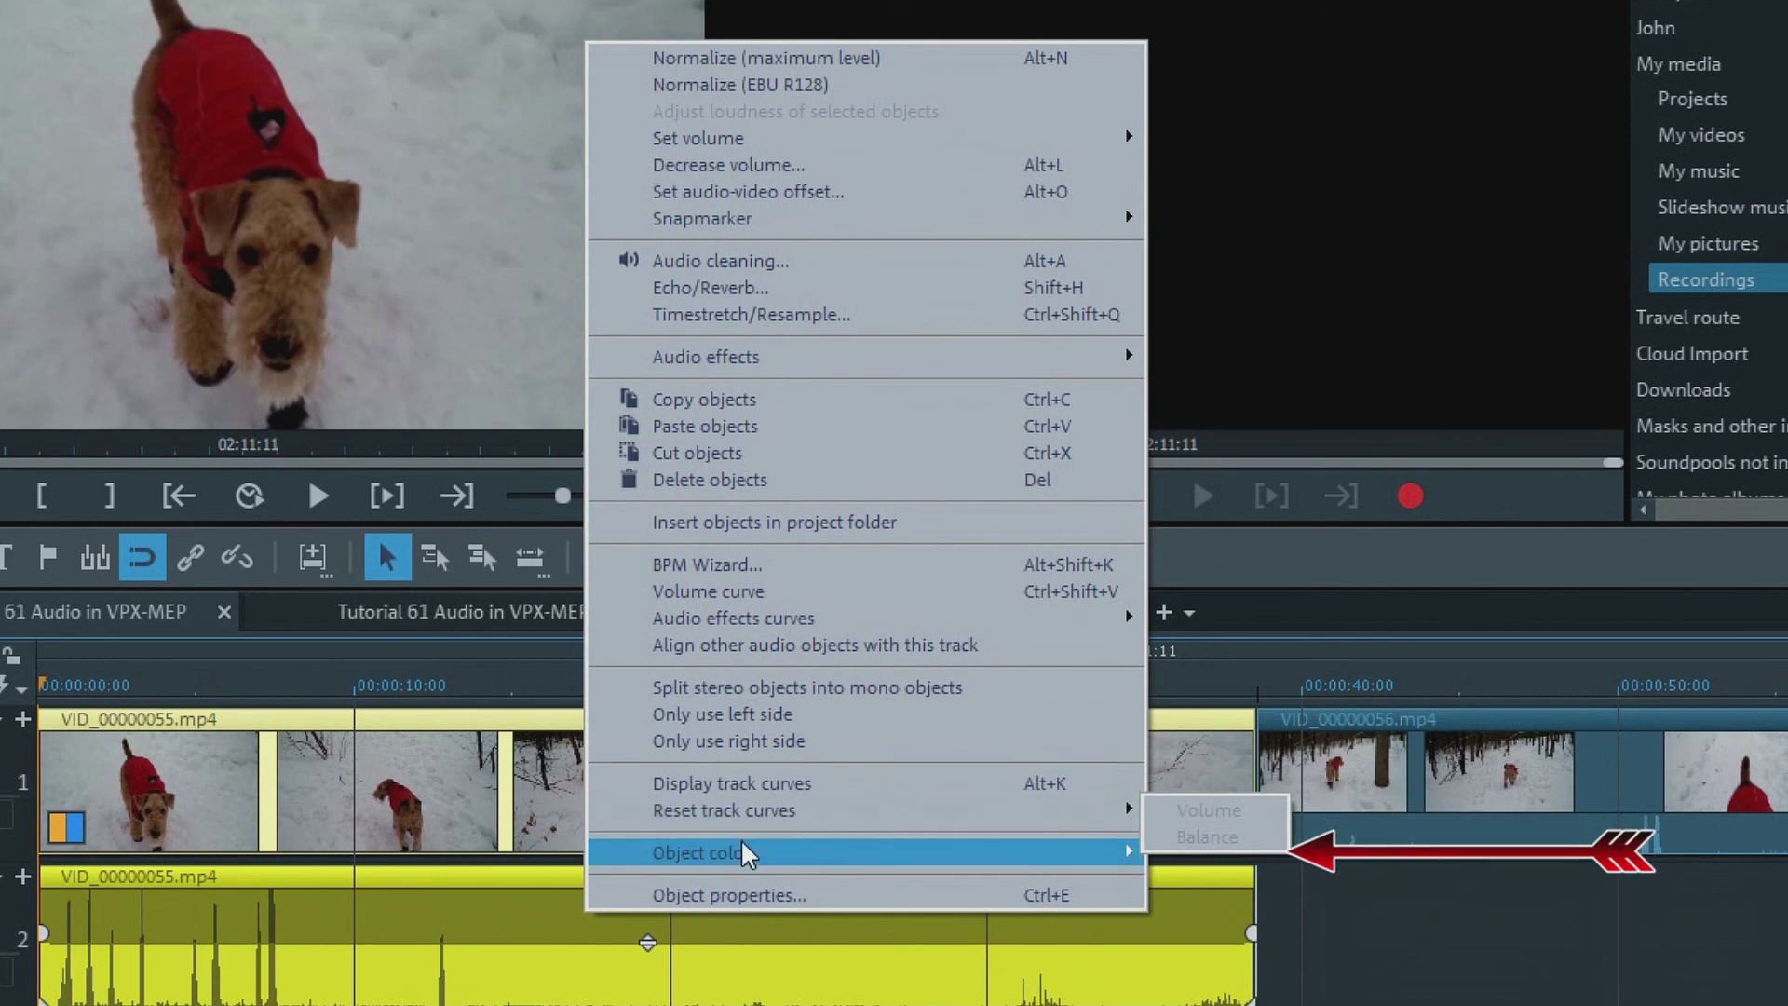
mouse_move(746, 859)
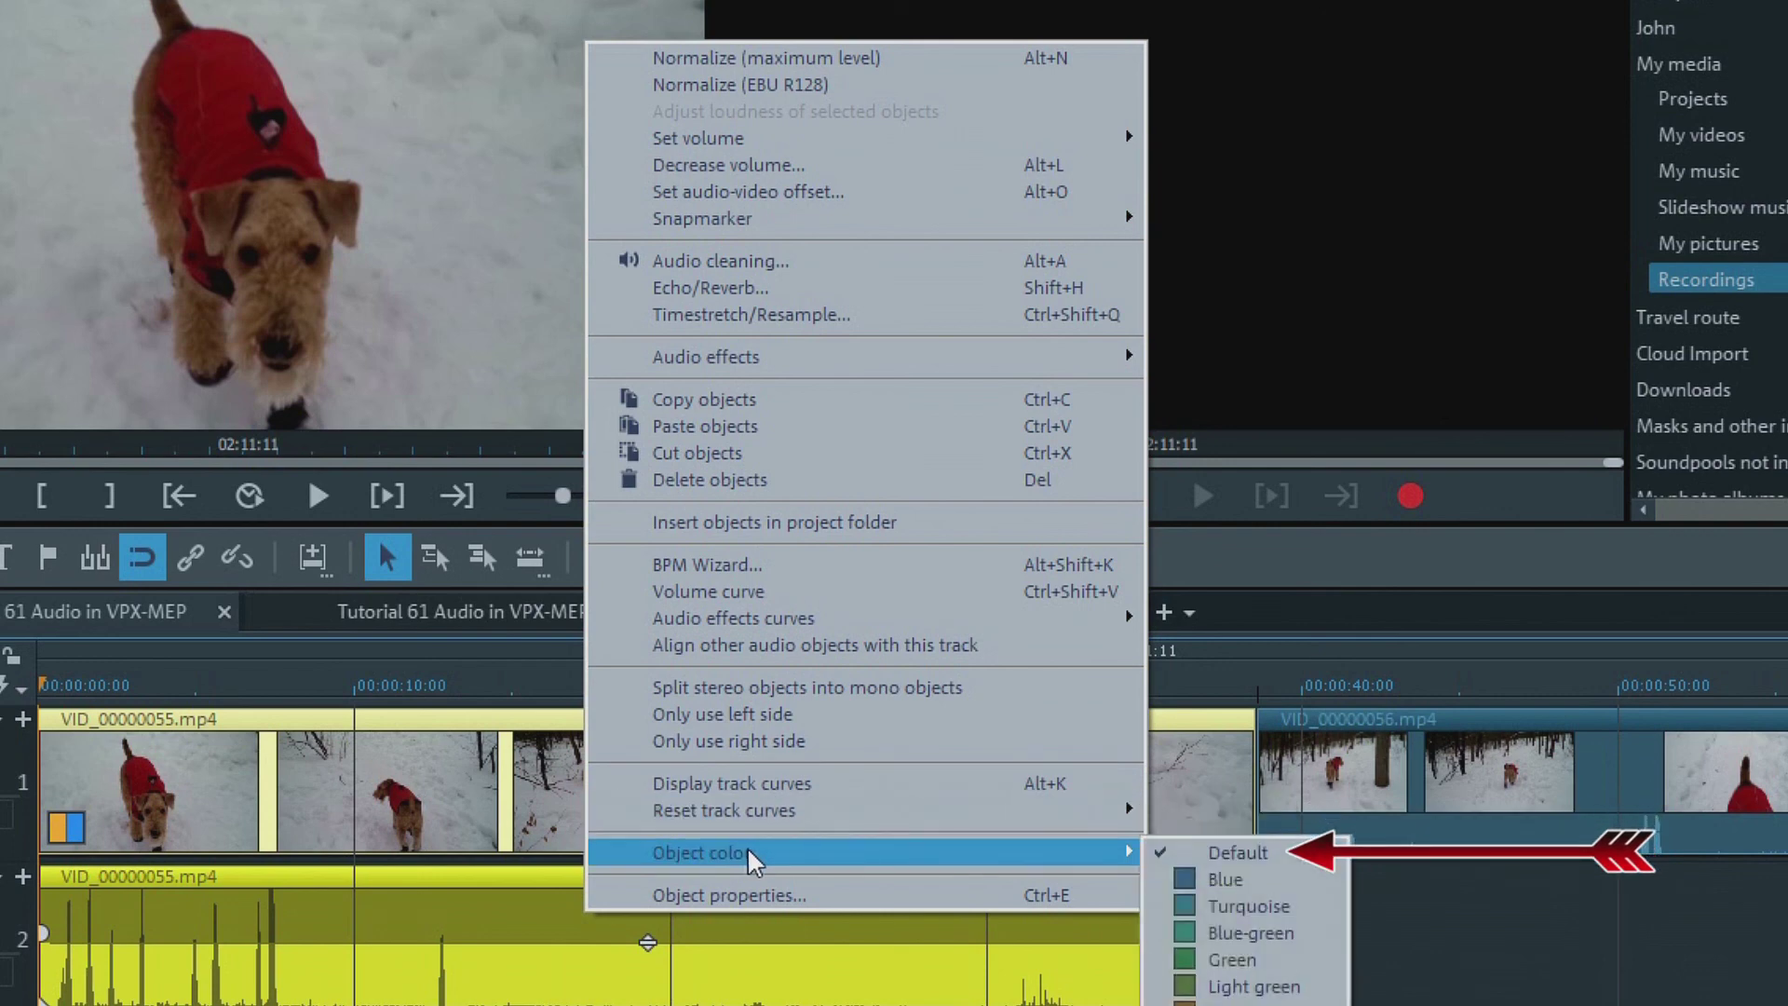
left_click(729, 895)
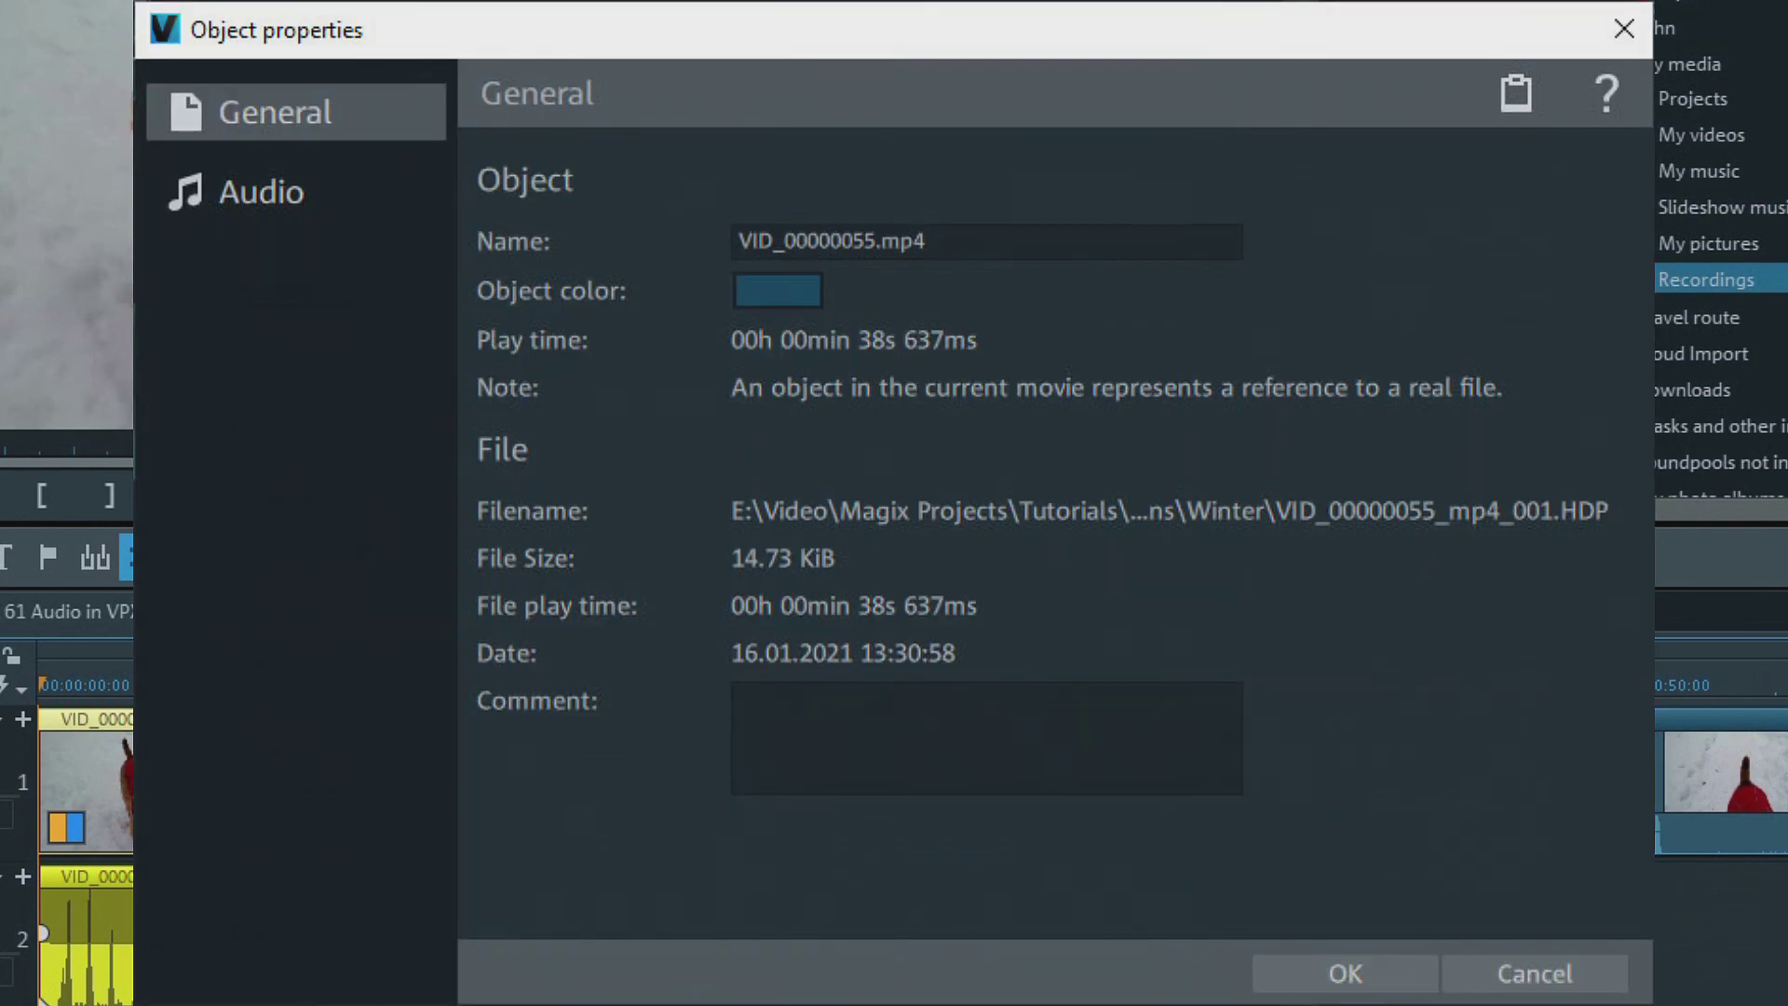
left_click(262, 191)
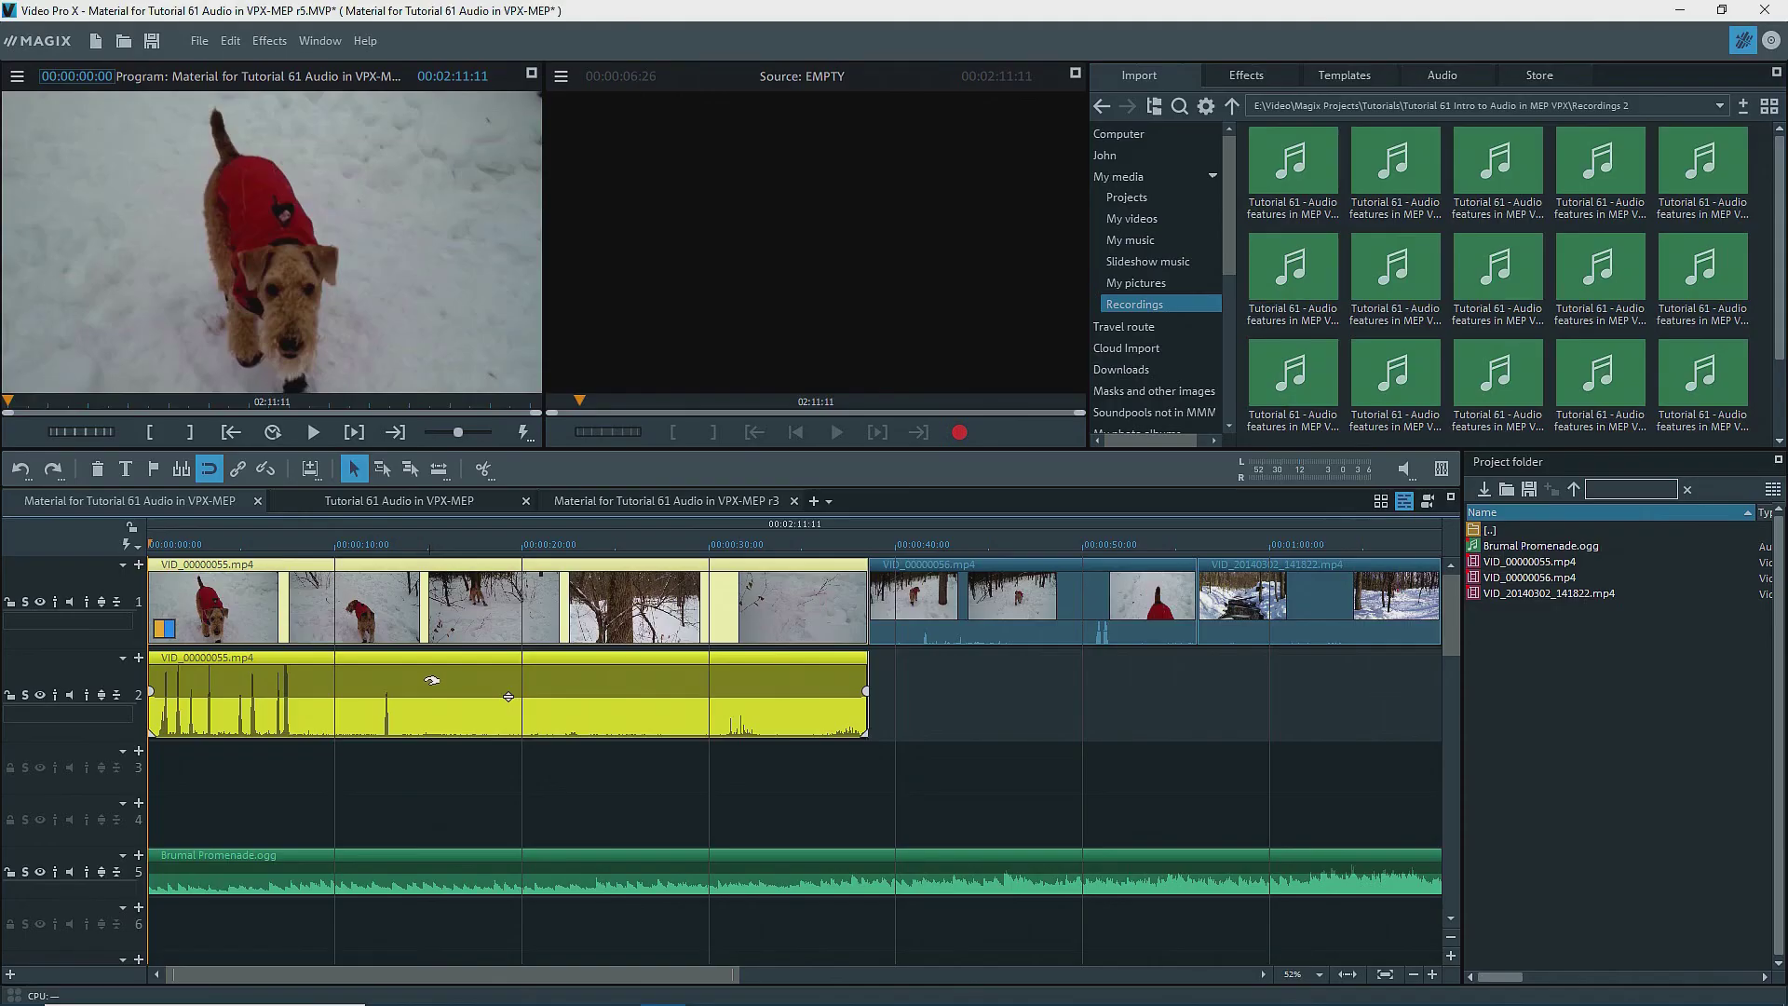
Set the track color of track 2 to Red
left_click(121, 659)
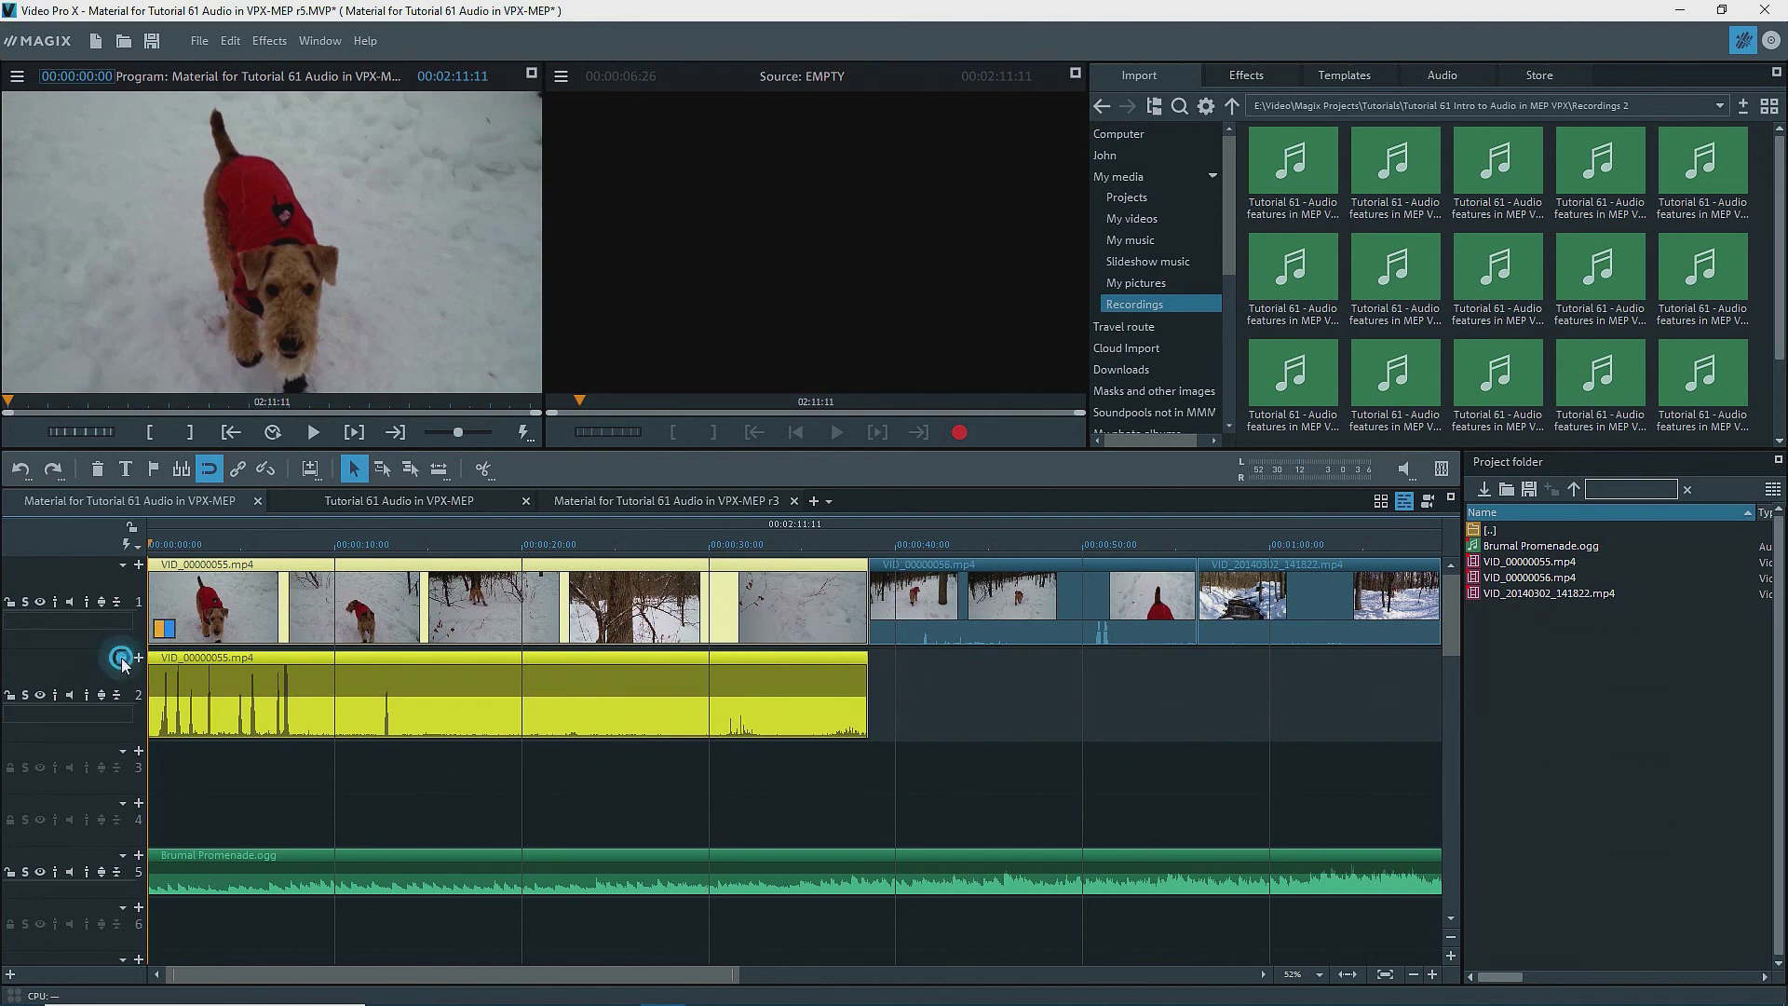
mouse_move(190, 817)
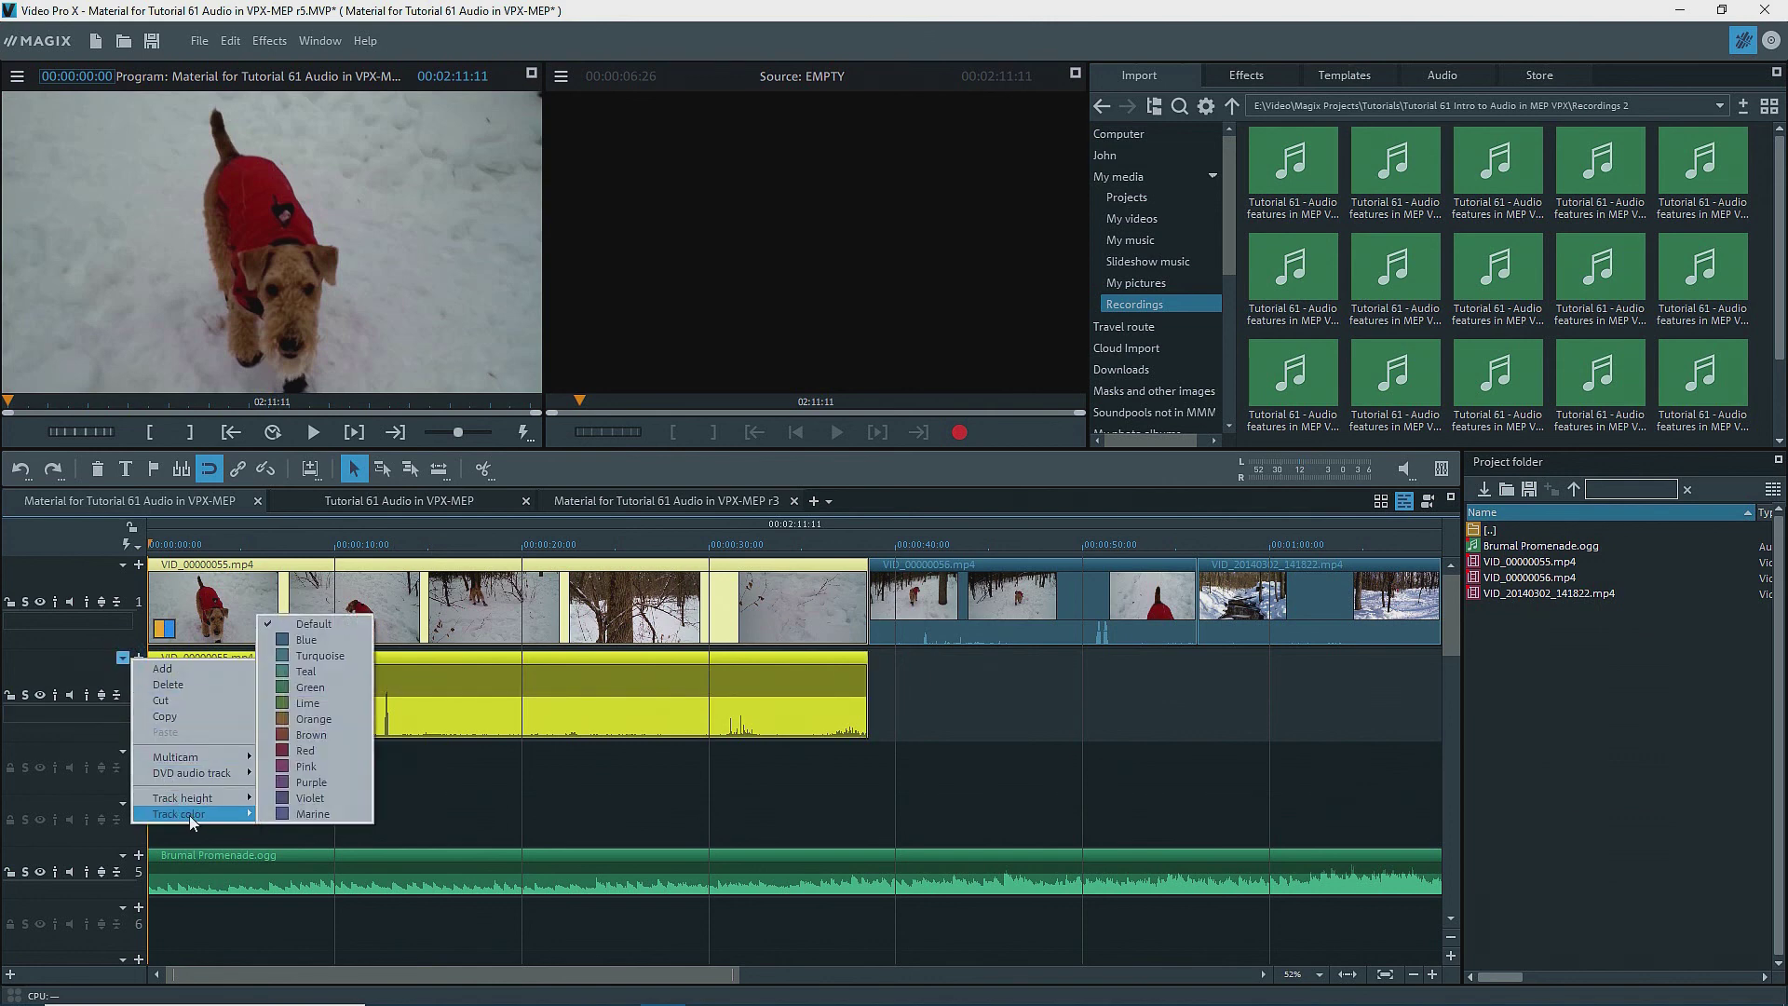
left_click(308, 750)
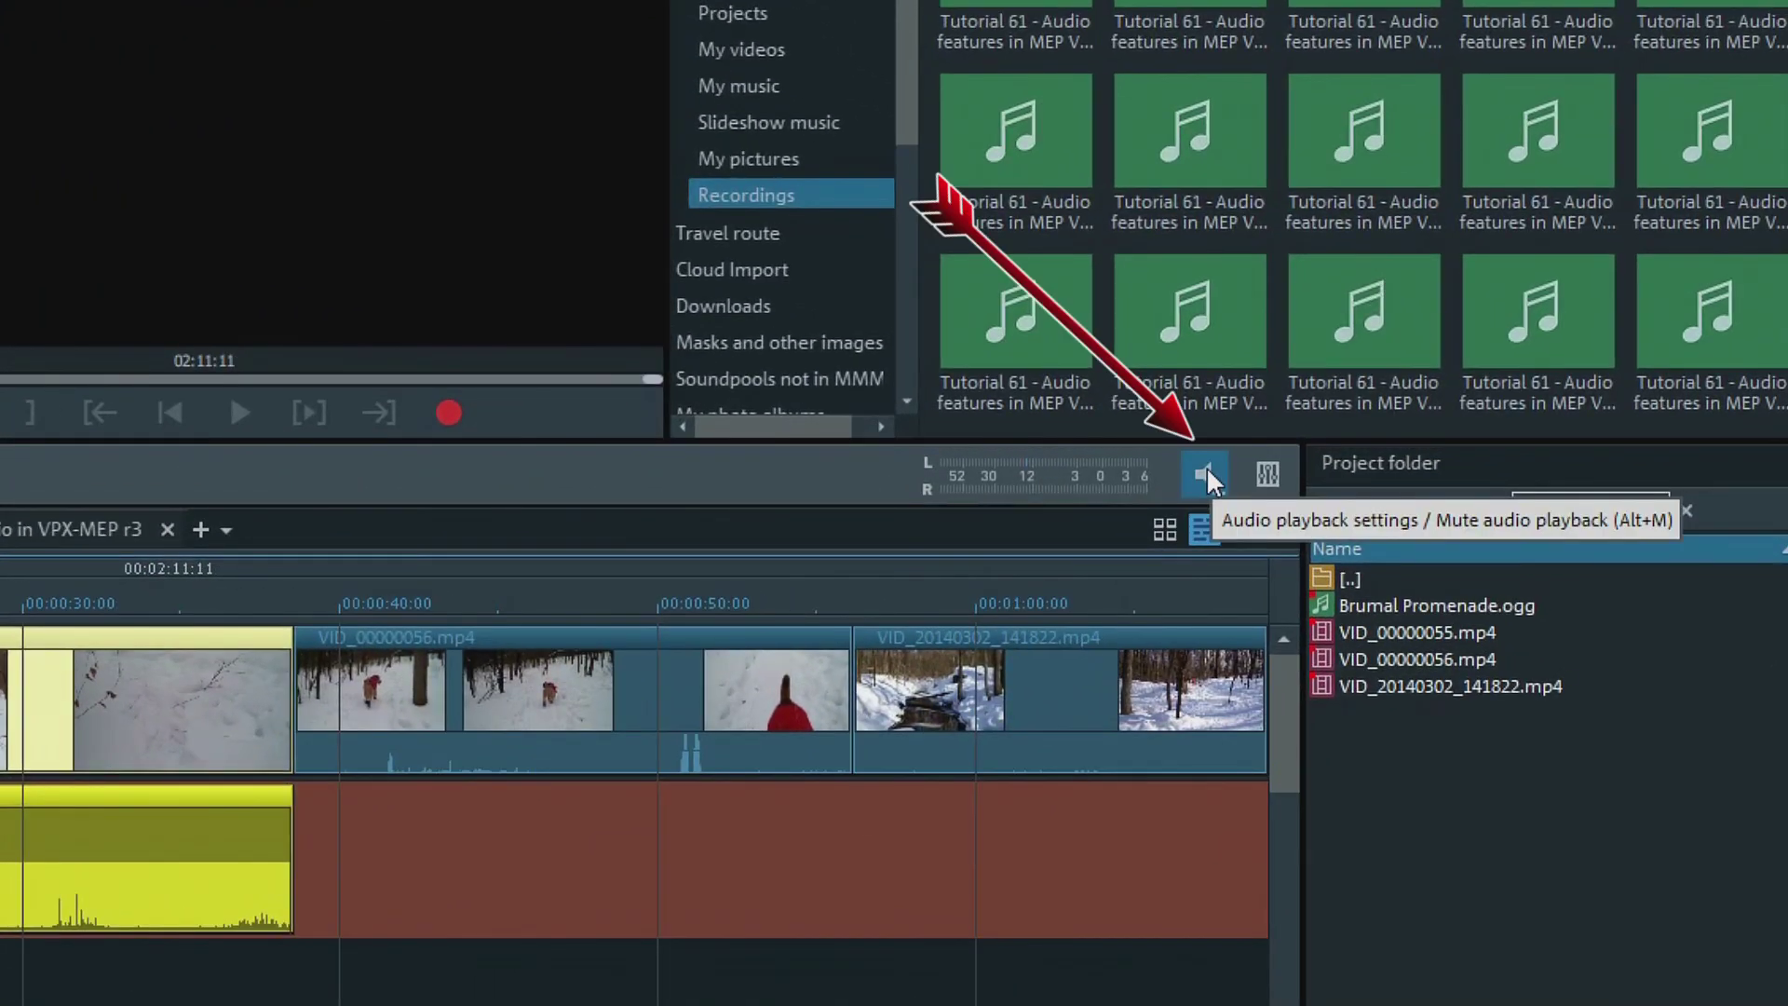
View the audio playback settings with the scrubbing modes and DVD audio tracks, and close them without changes
right_click(1206, 467)
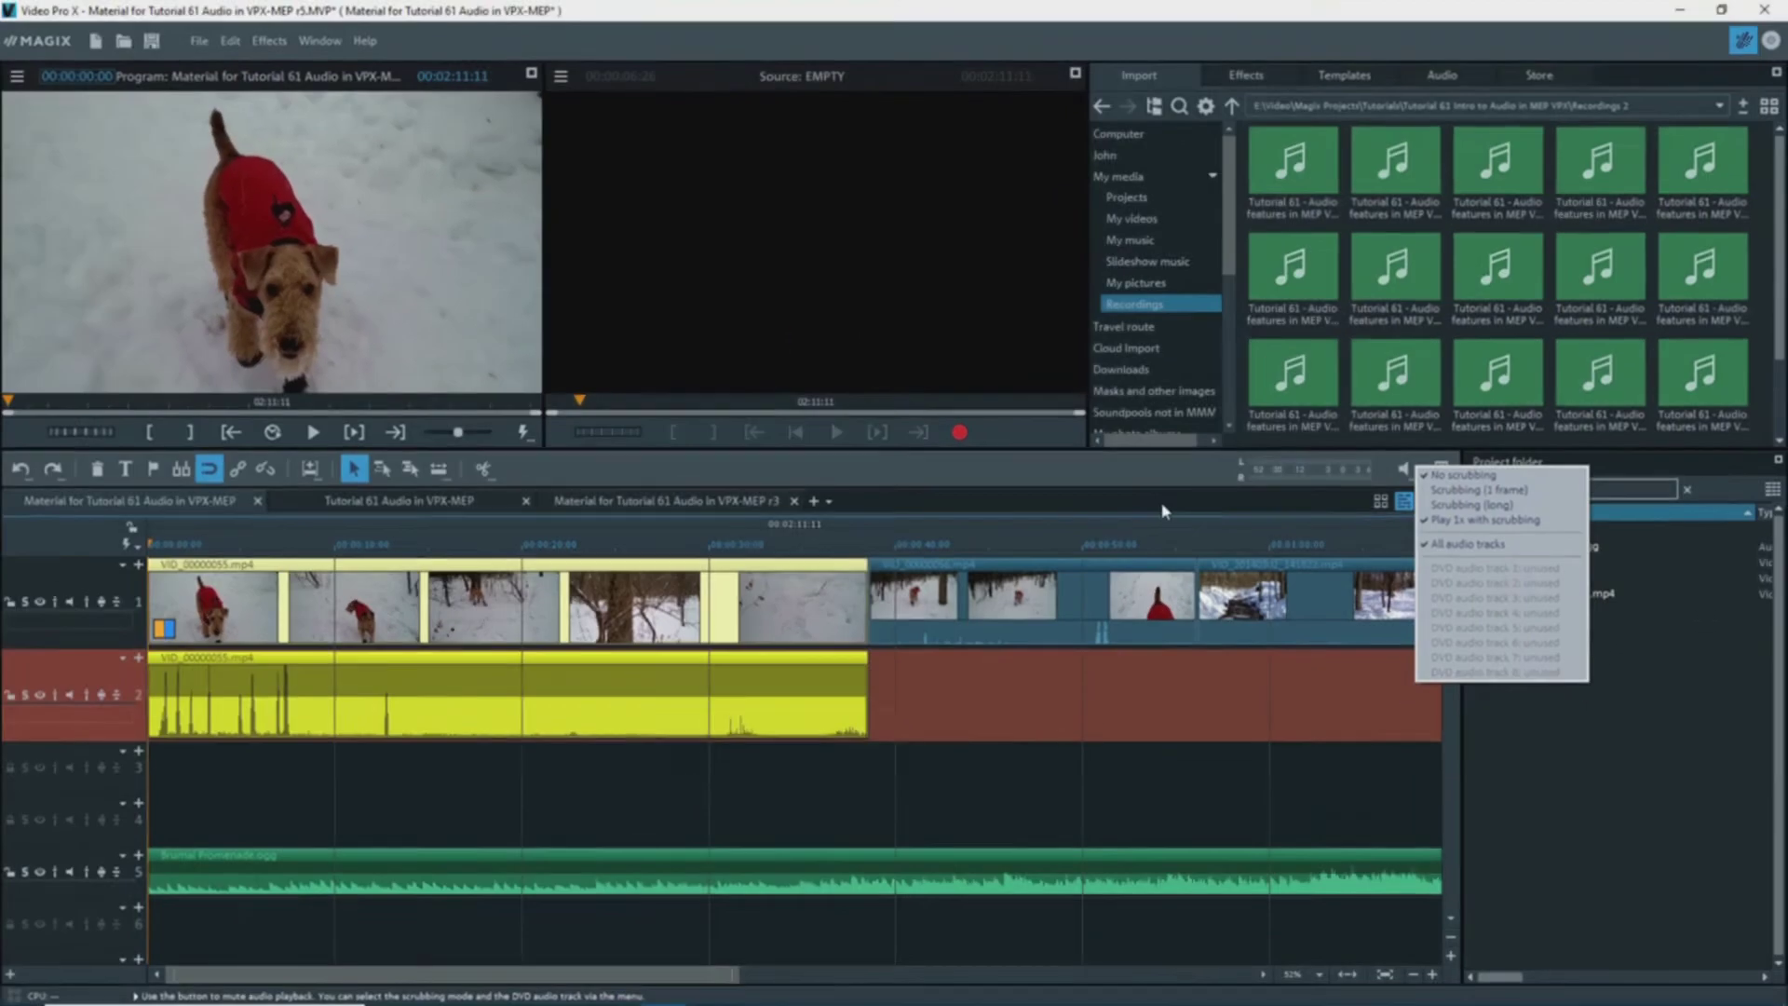
key("Escape")
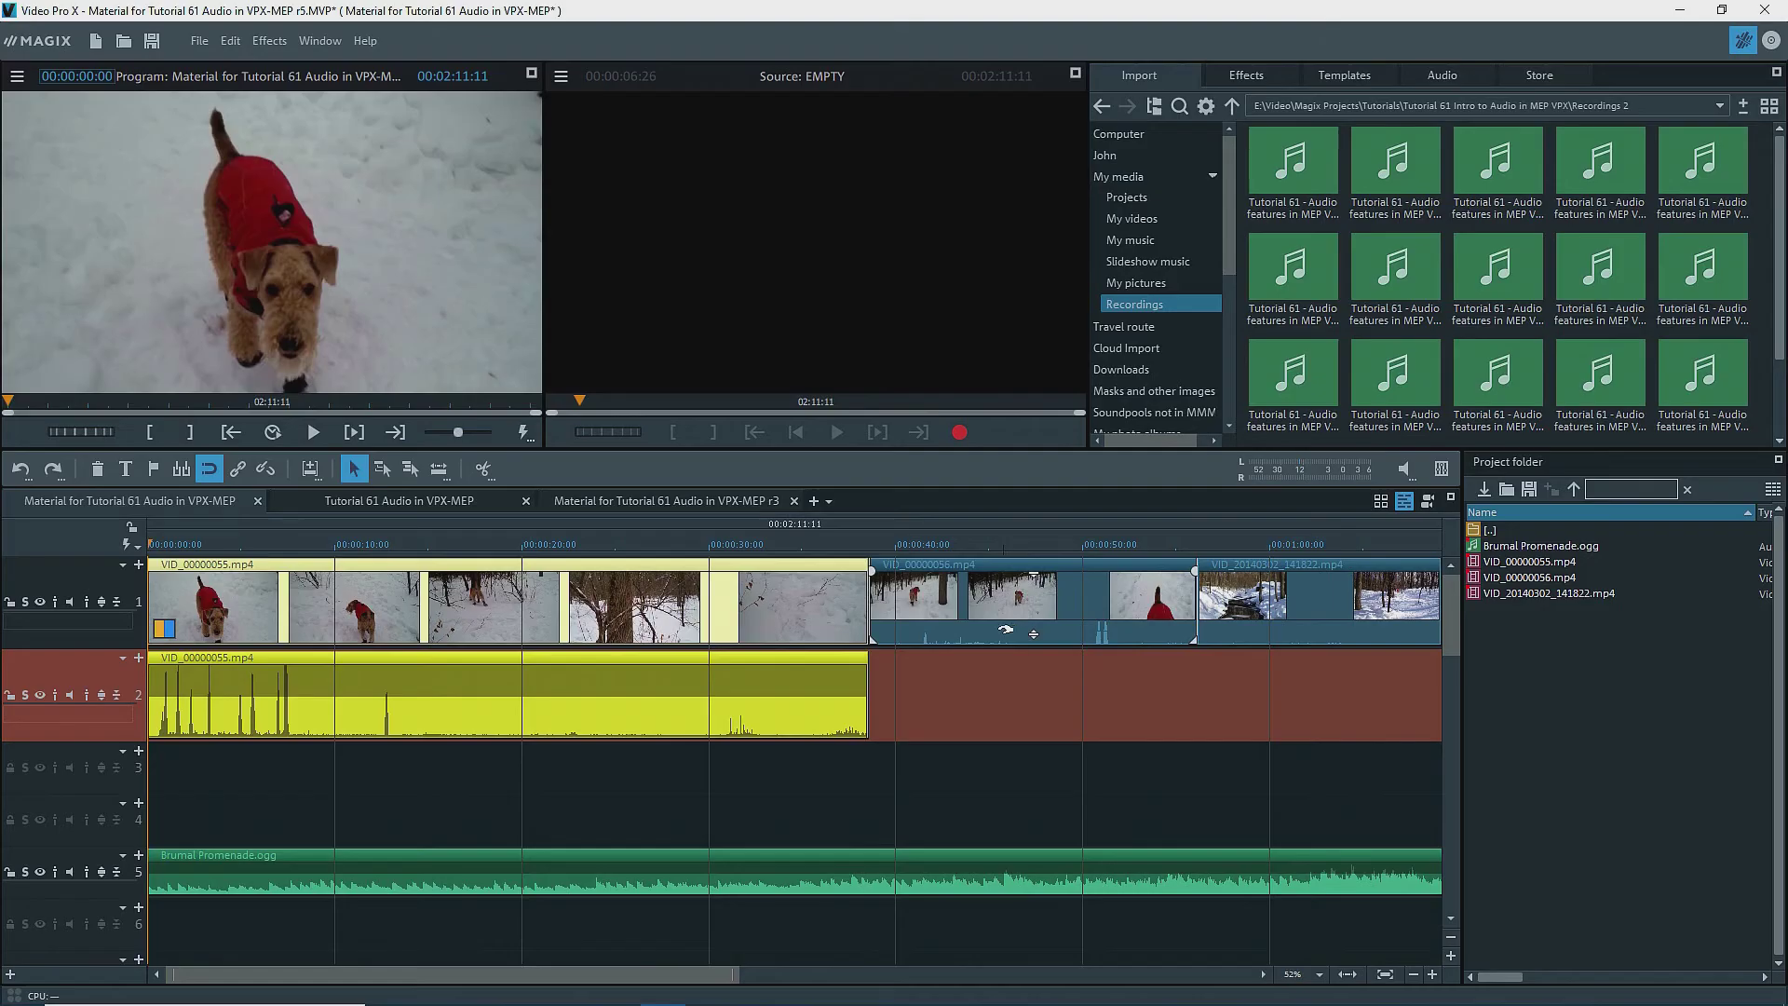
Separate the audio of VID_00000056.mp4 and VID_20140302_141822.mp4 from their video onto track 2
right_click(1003, 638)
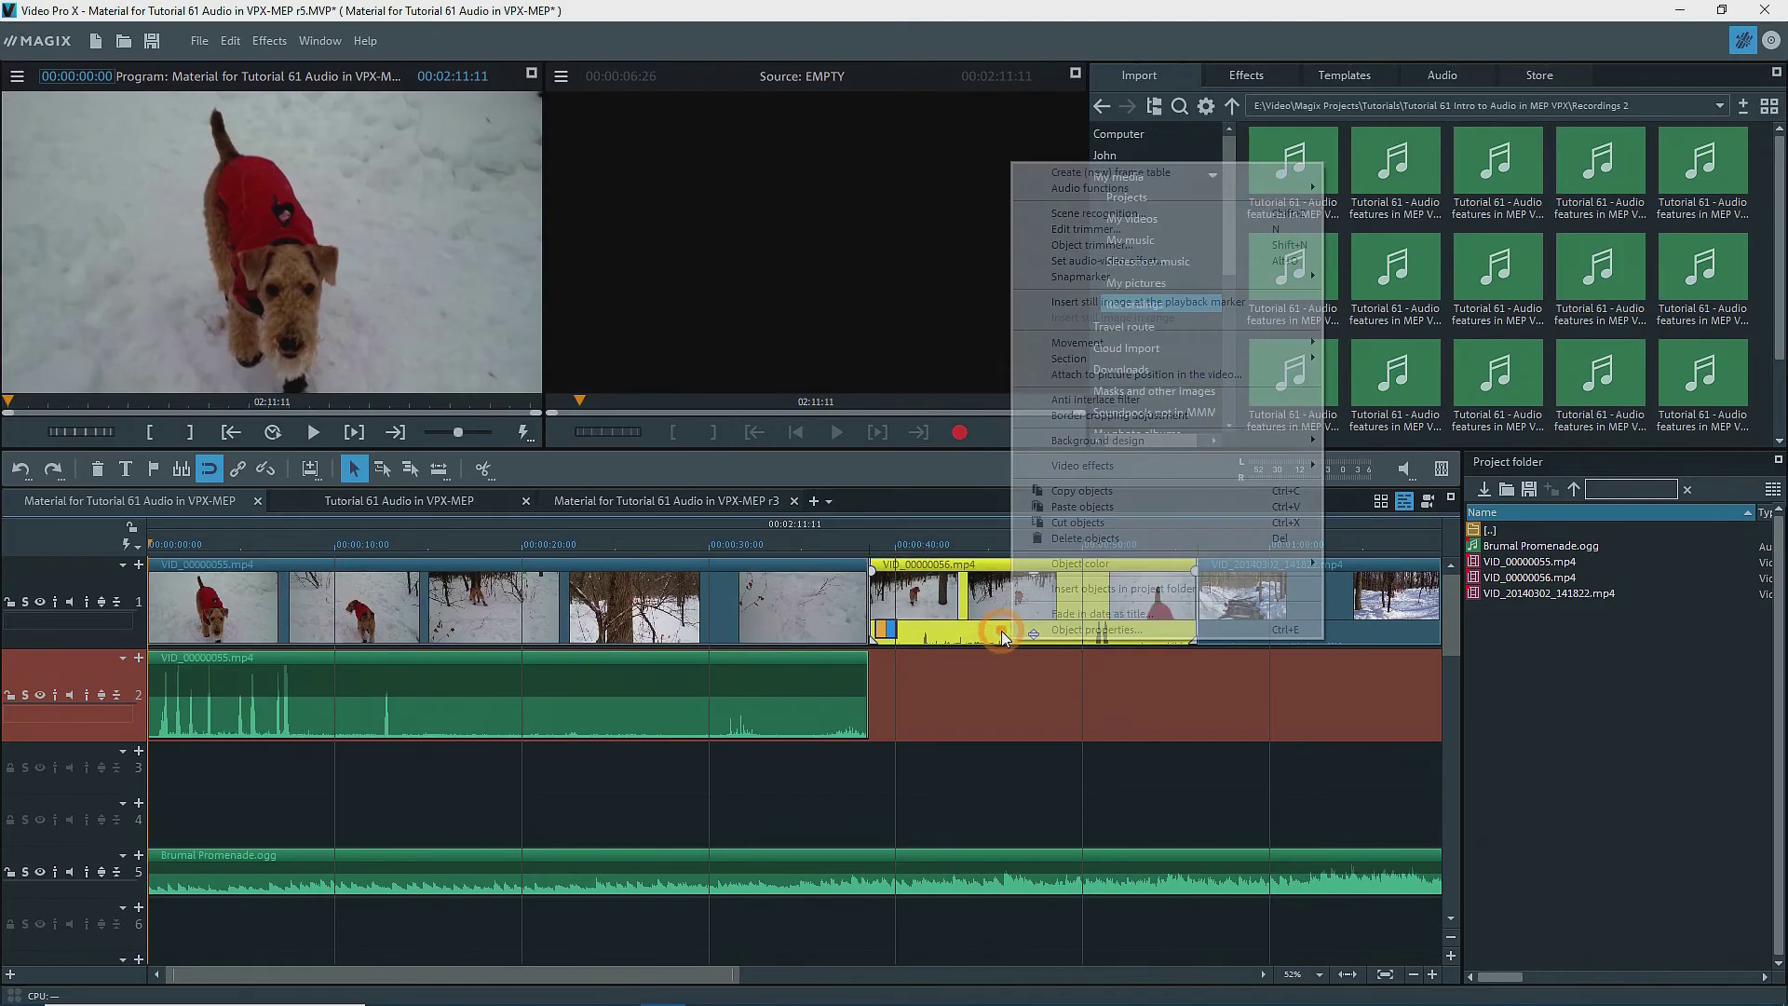
mouse_move(1257, 191)
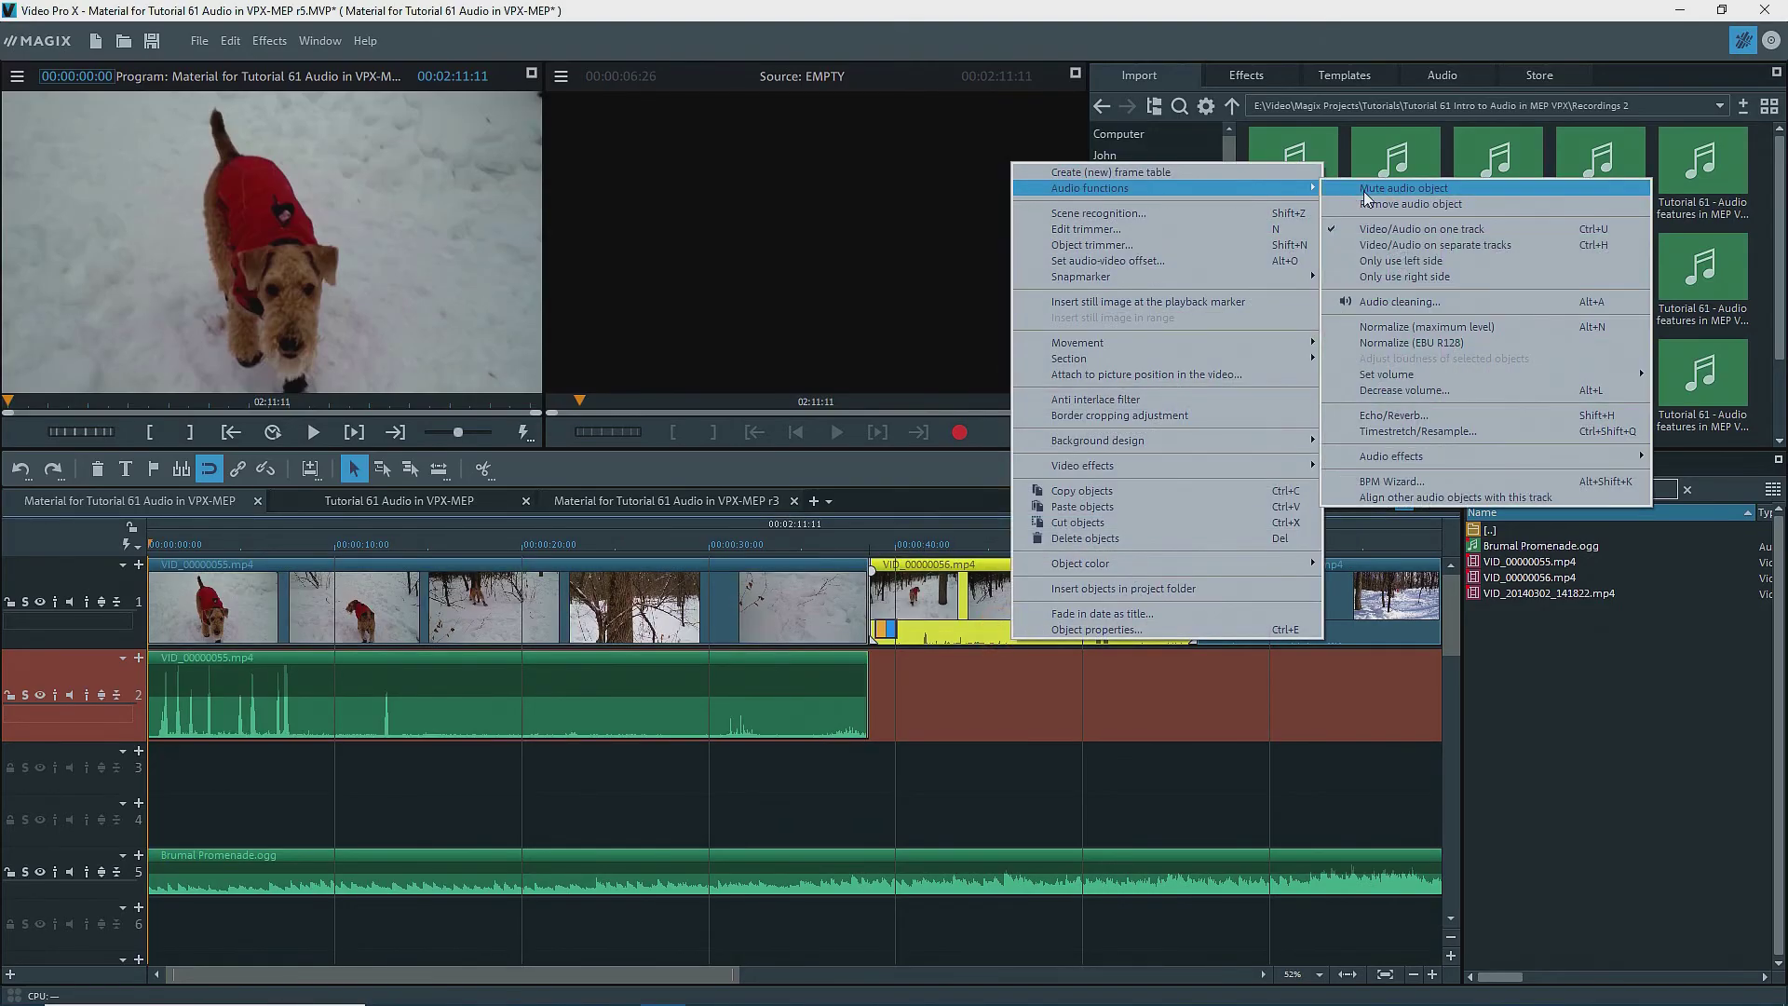
left_click(1425, 245)
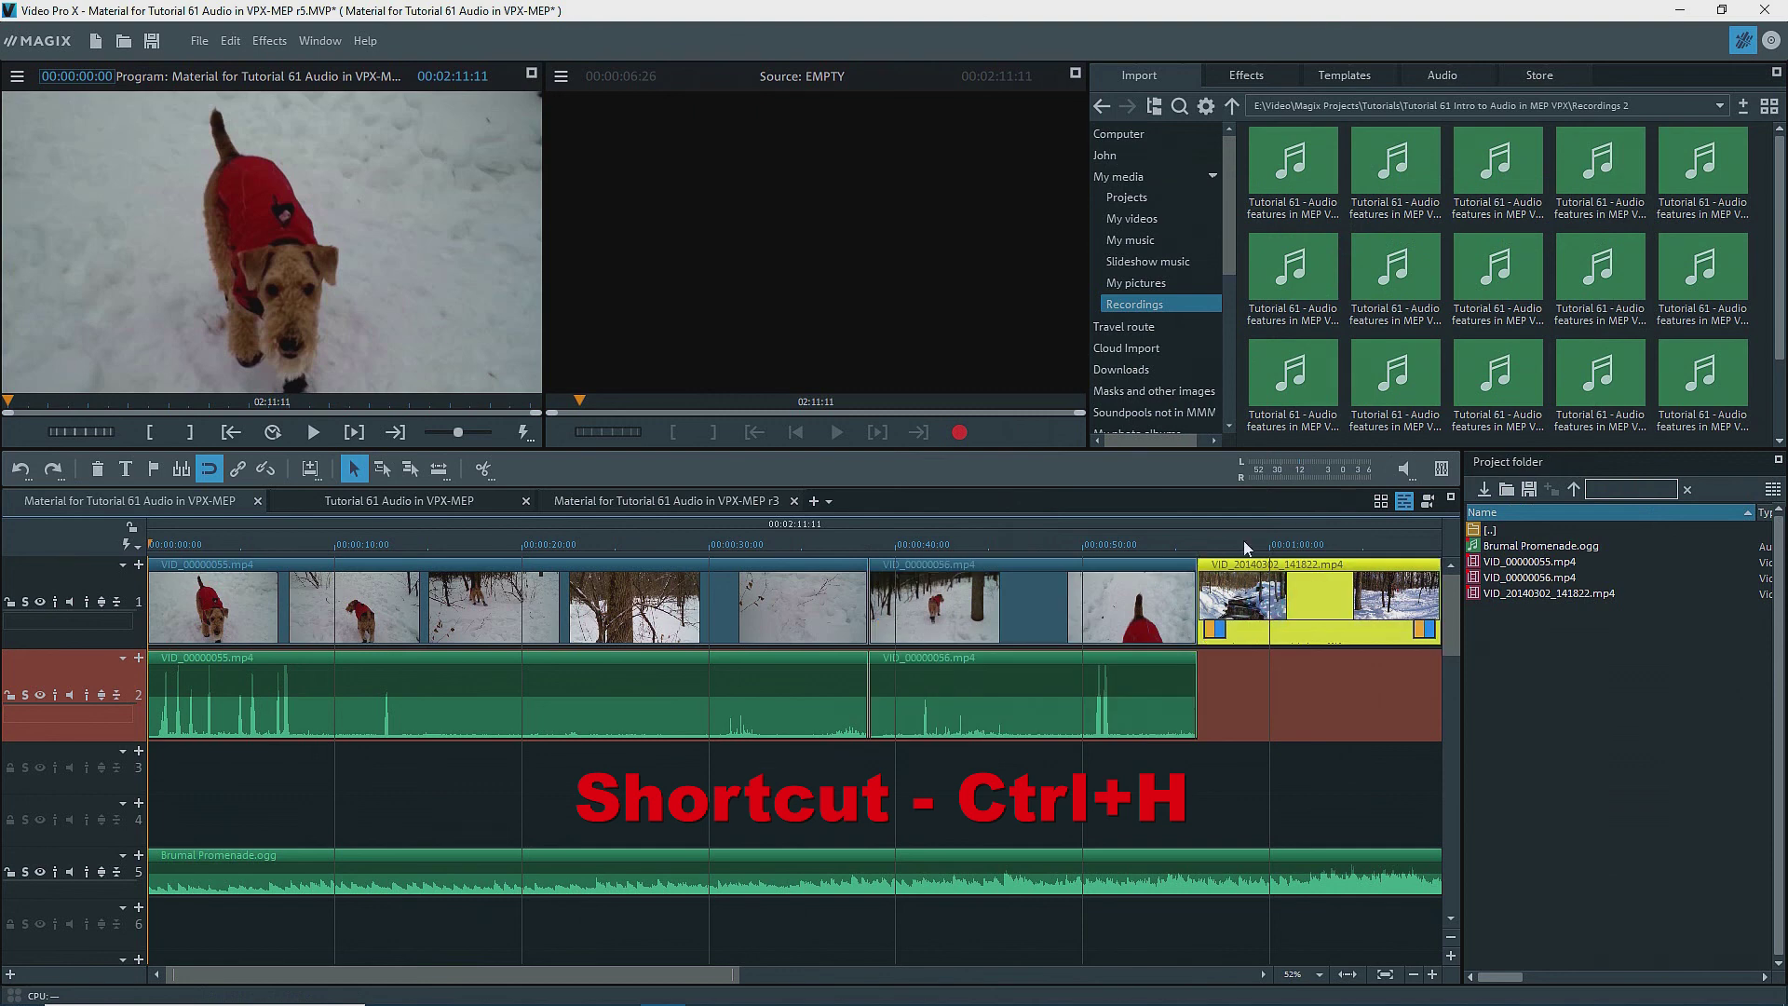
key("ctrl+h")
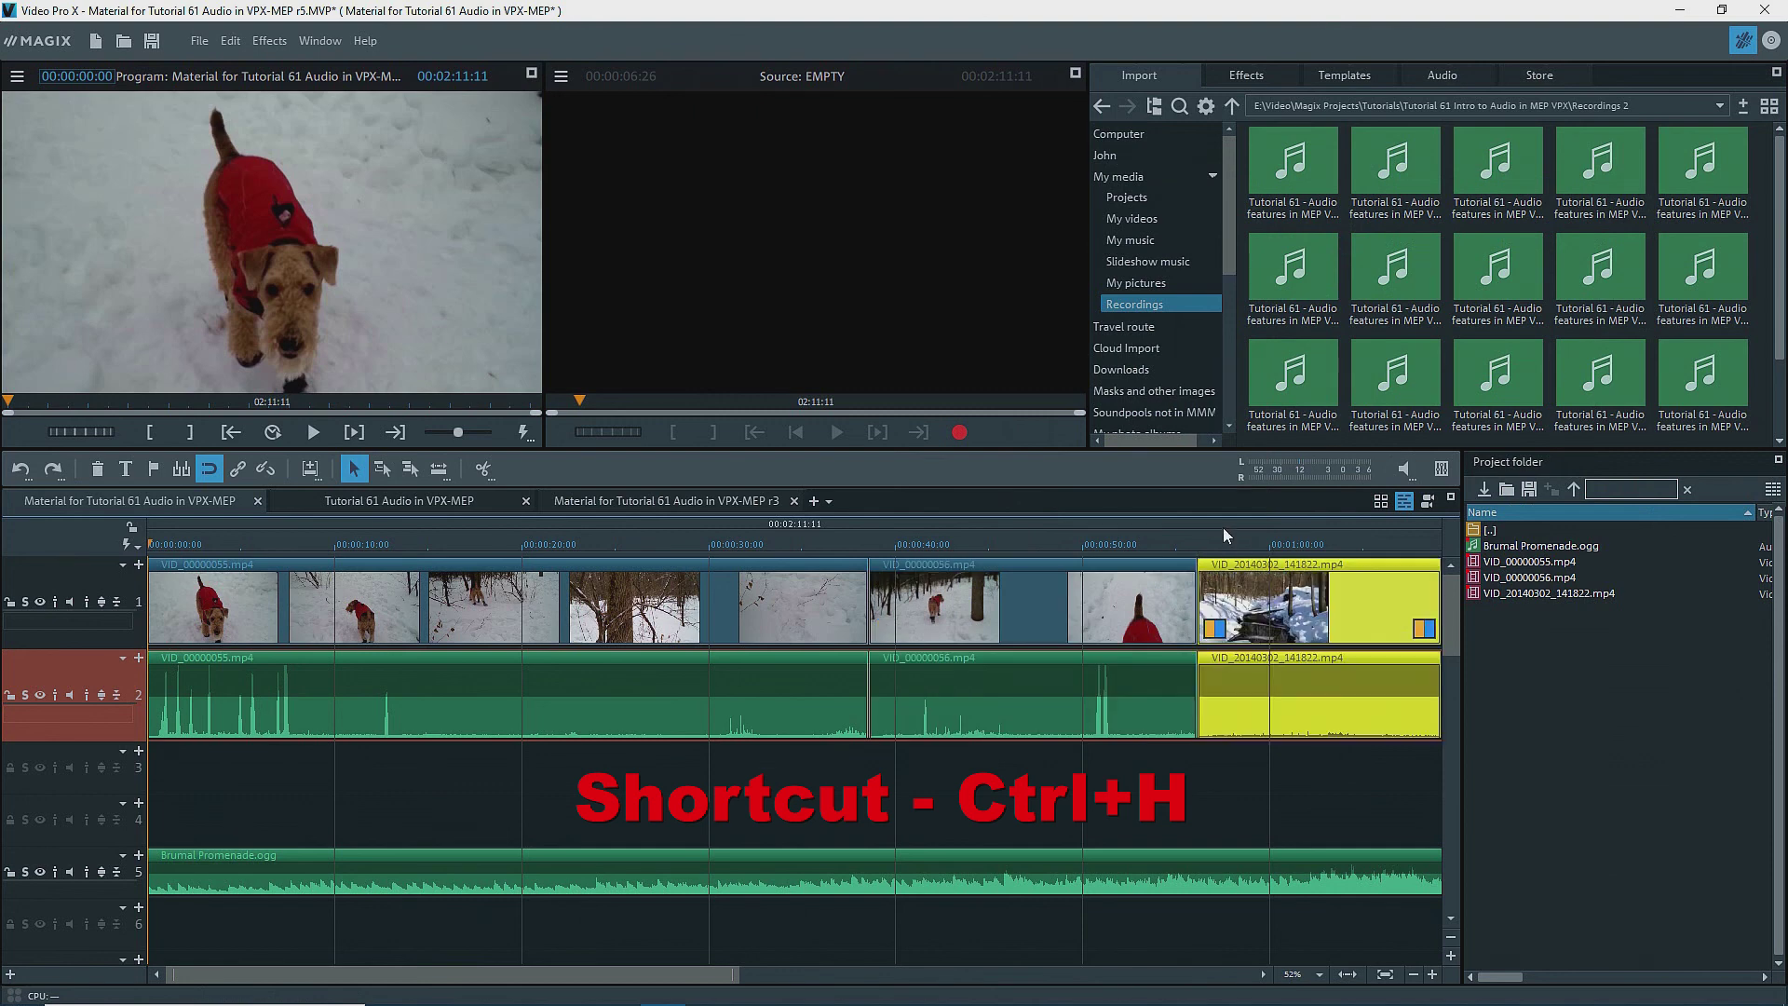
Trim the end of VID_00000055.mp4 at 00:00:31:28 and the start of VID_00000056.mp4, closing the gap between the clips
left_click(746, 544)
left_click(772, 594)
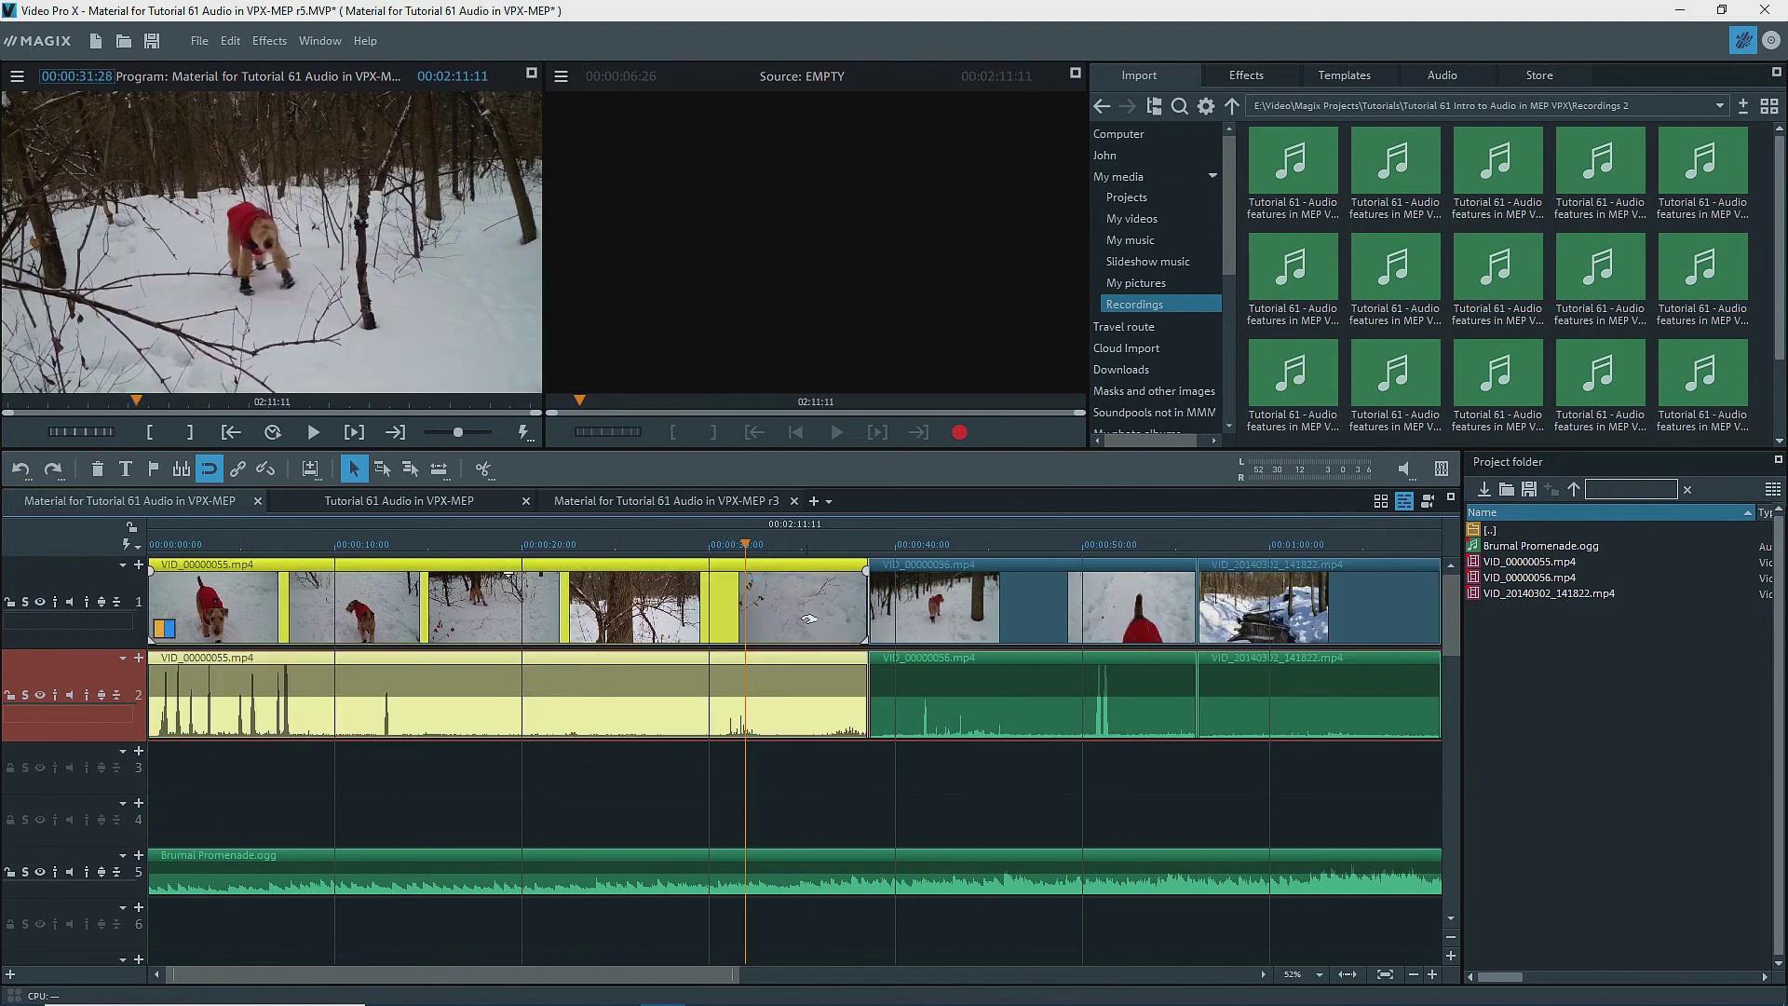
key("u")
left_click(382, 469)
left_click_drag(965, 604, 841, 600)
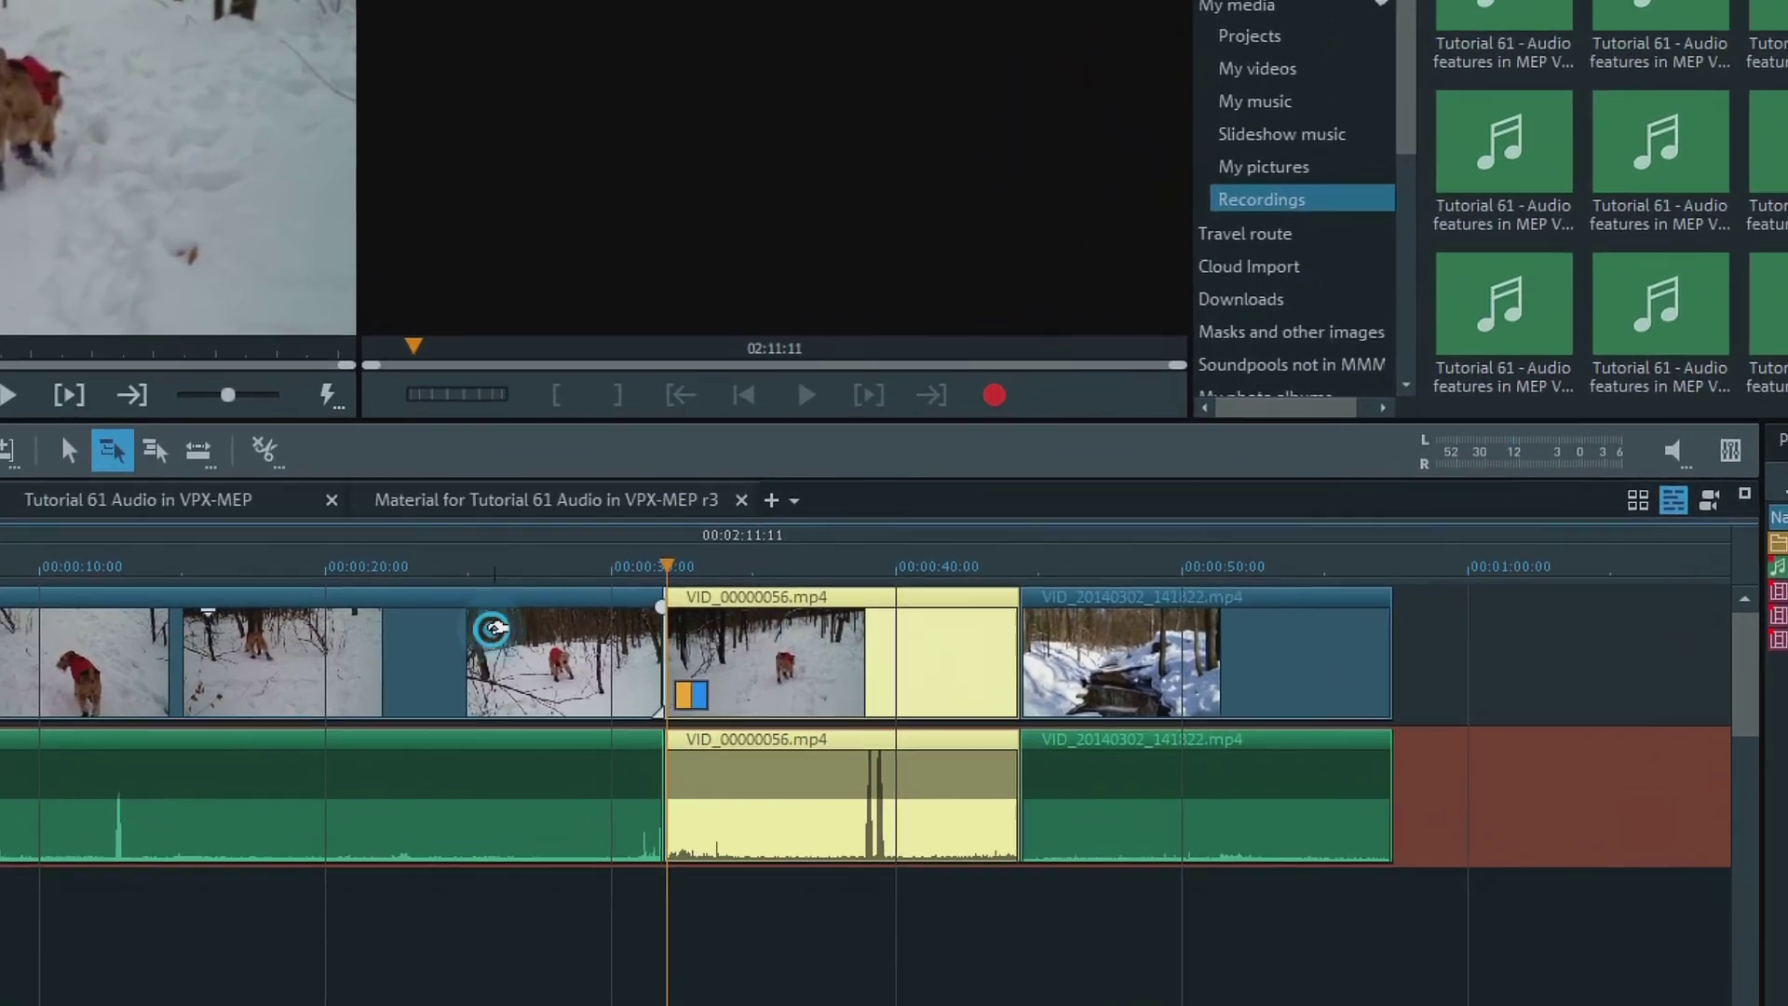
Extend only the audio of VID_00000055.mp4 by about 4 seconds so it overlaps the start of VID_00000056.mp4
left_click(606, 606)
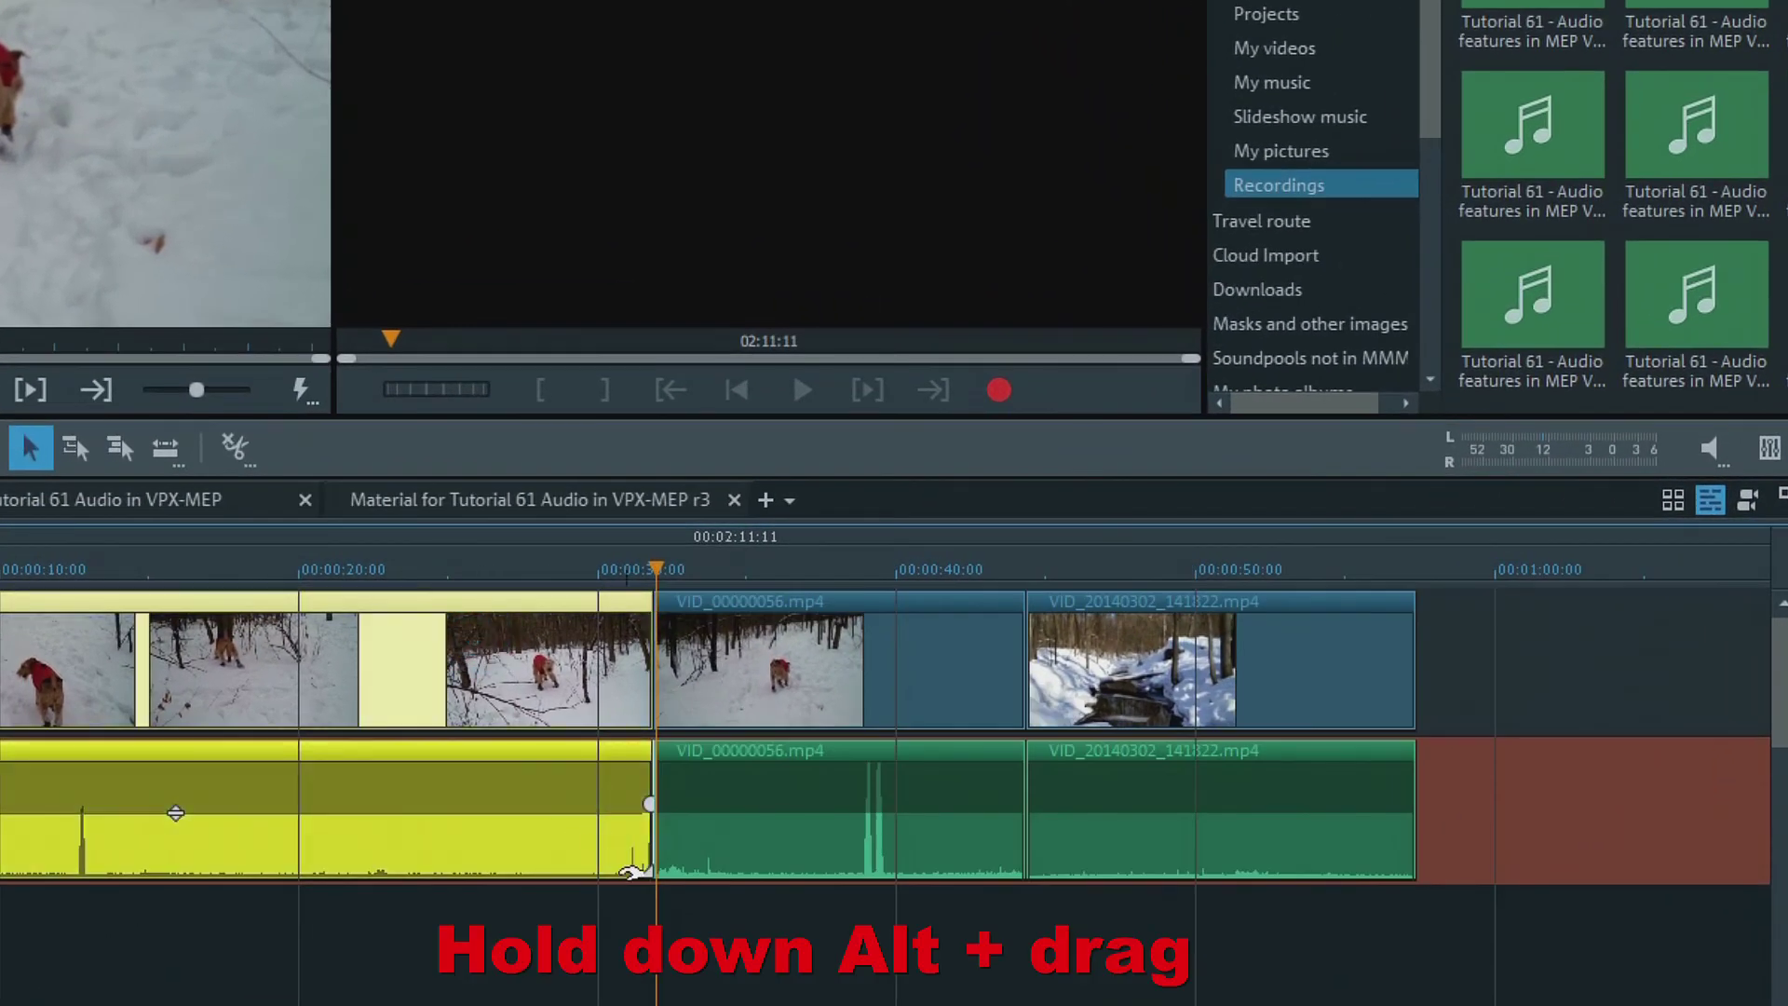
left_click_drag(629, 873, 756, 875)
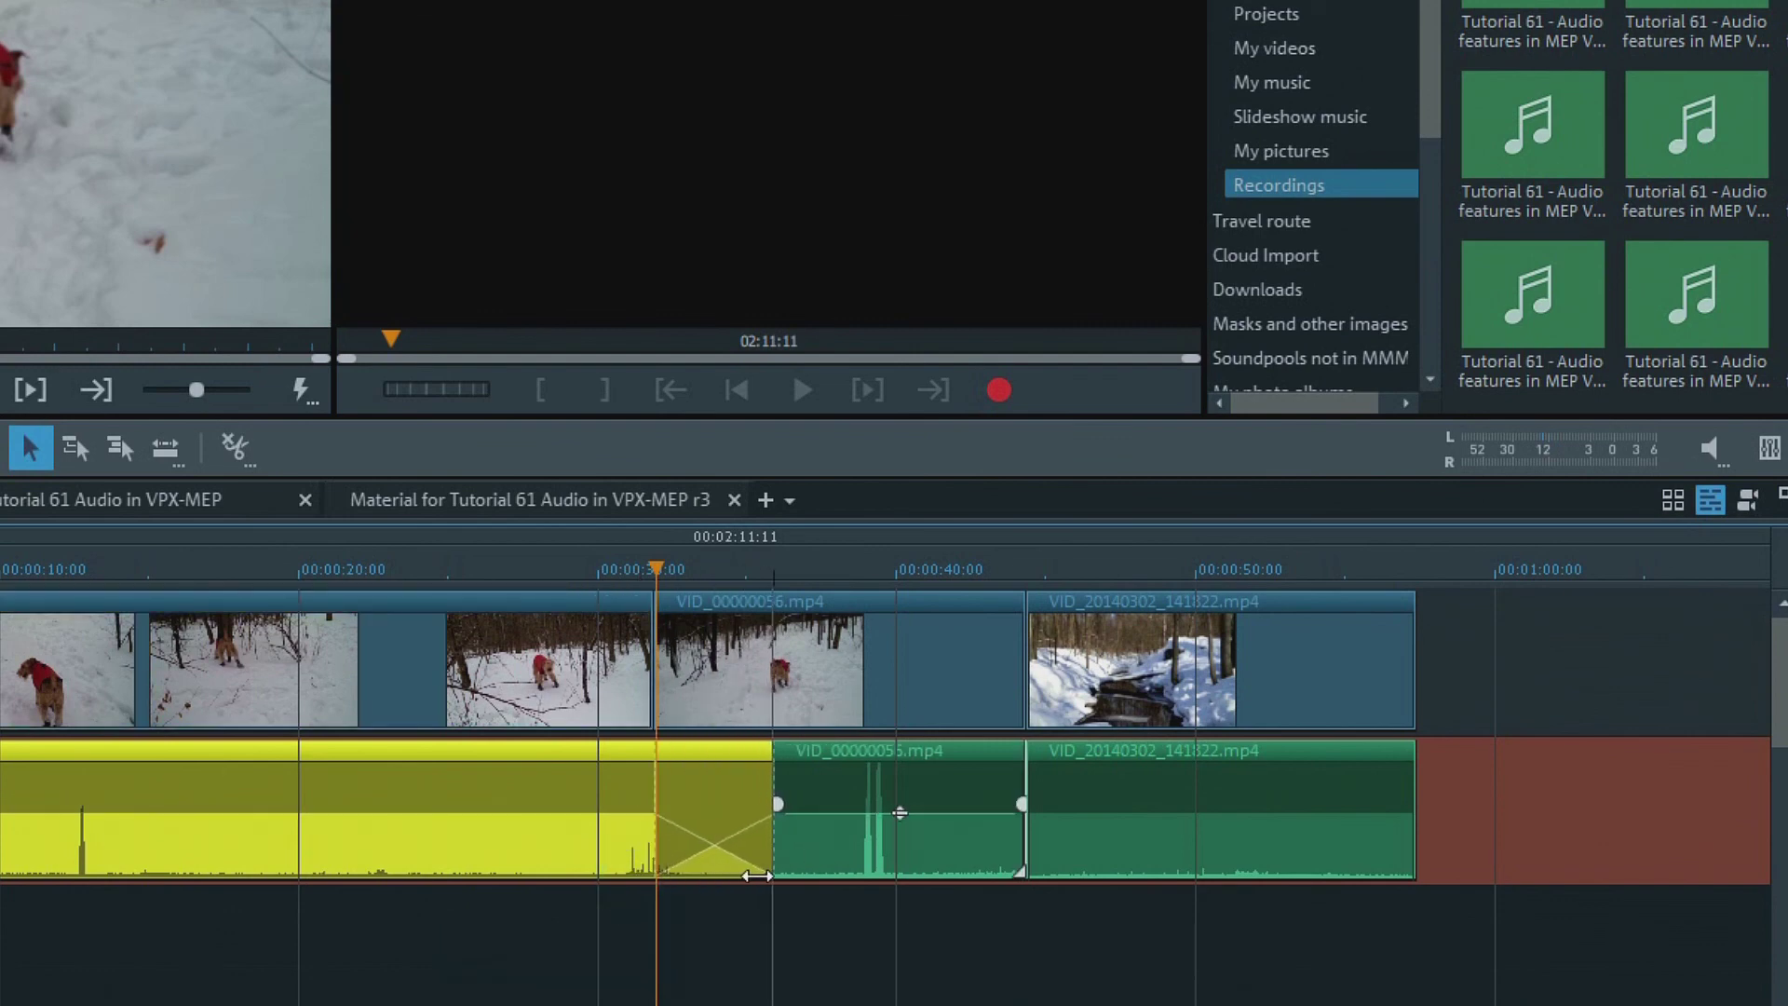
Undo the last audio overlap and extend only the audio start of VID_00000056.mp4 about 2 seconds earlier, under the end of VID_00000055.mp4
key("ctrl+z")
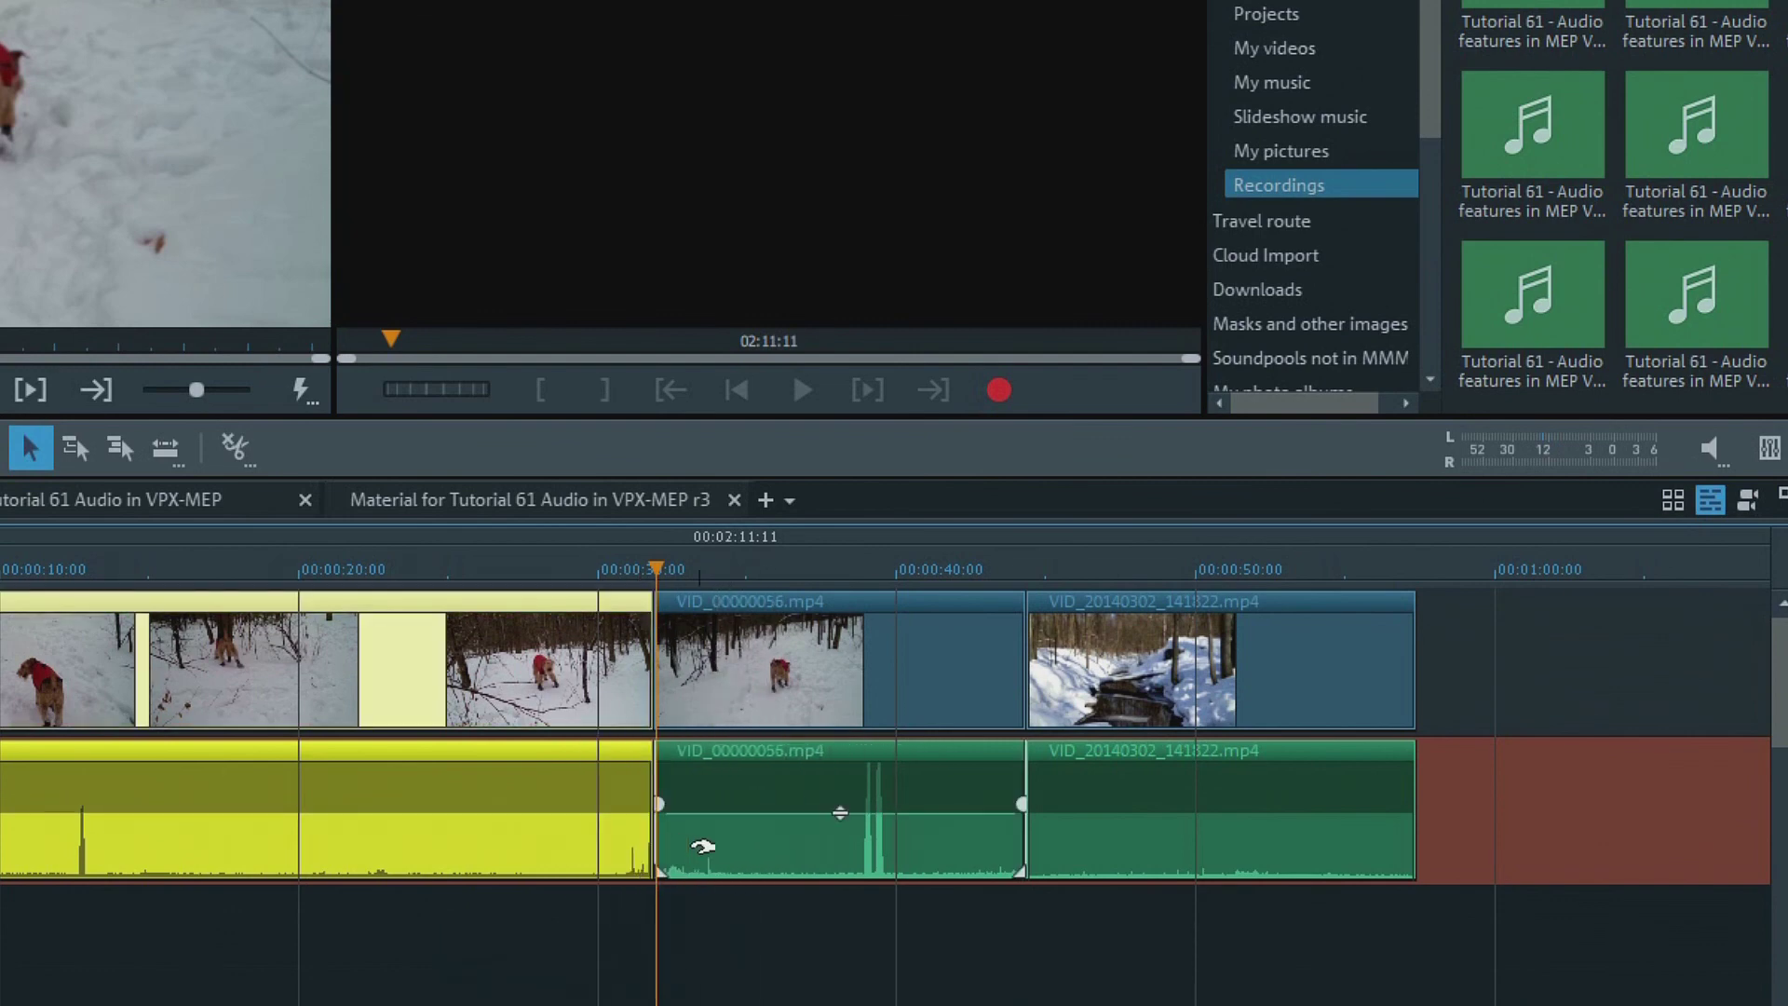
left_click(703, 846)
left_click_drag(656, 872, 591, 837)
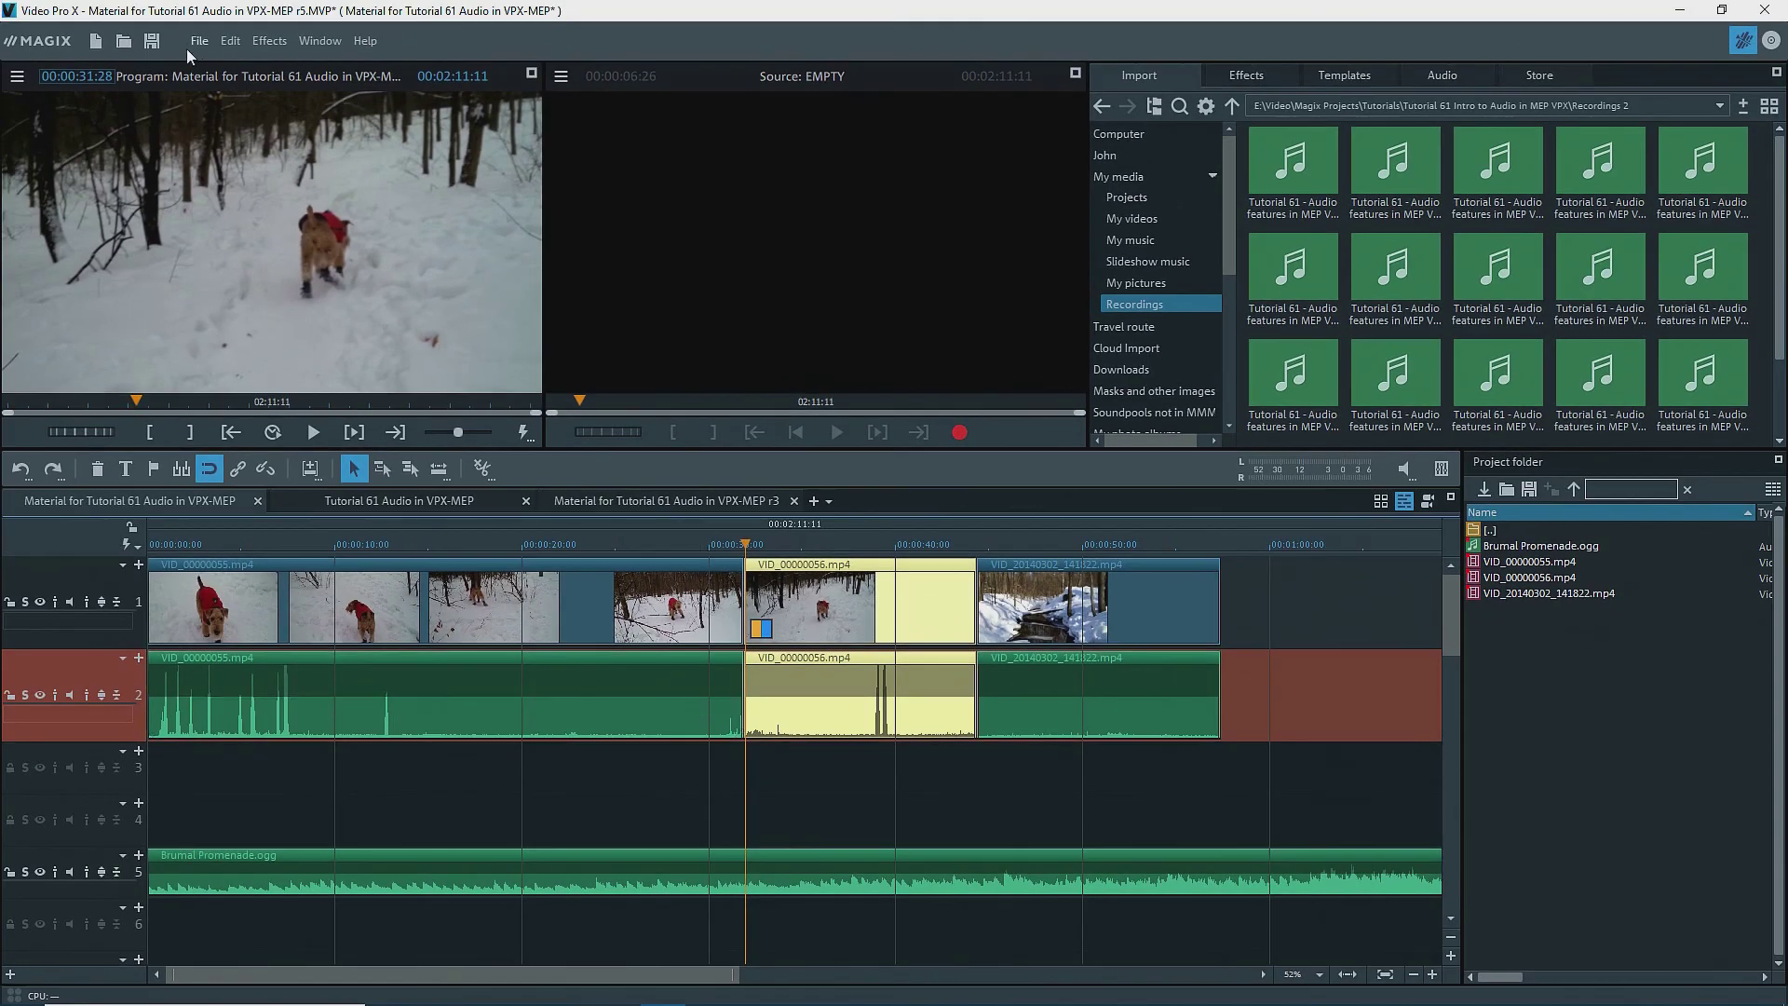
View the advanced audio recording settings with the mono recording, sample rate adjustment and ducking options
left_click(191, 40)
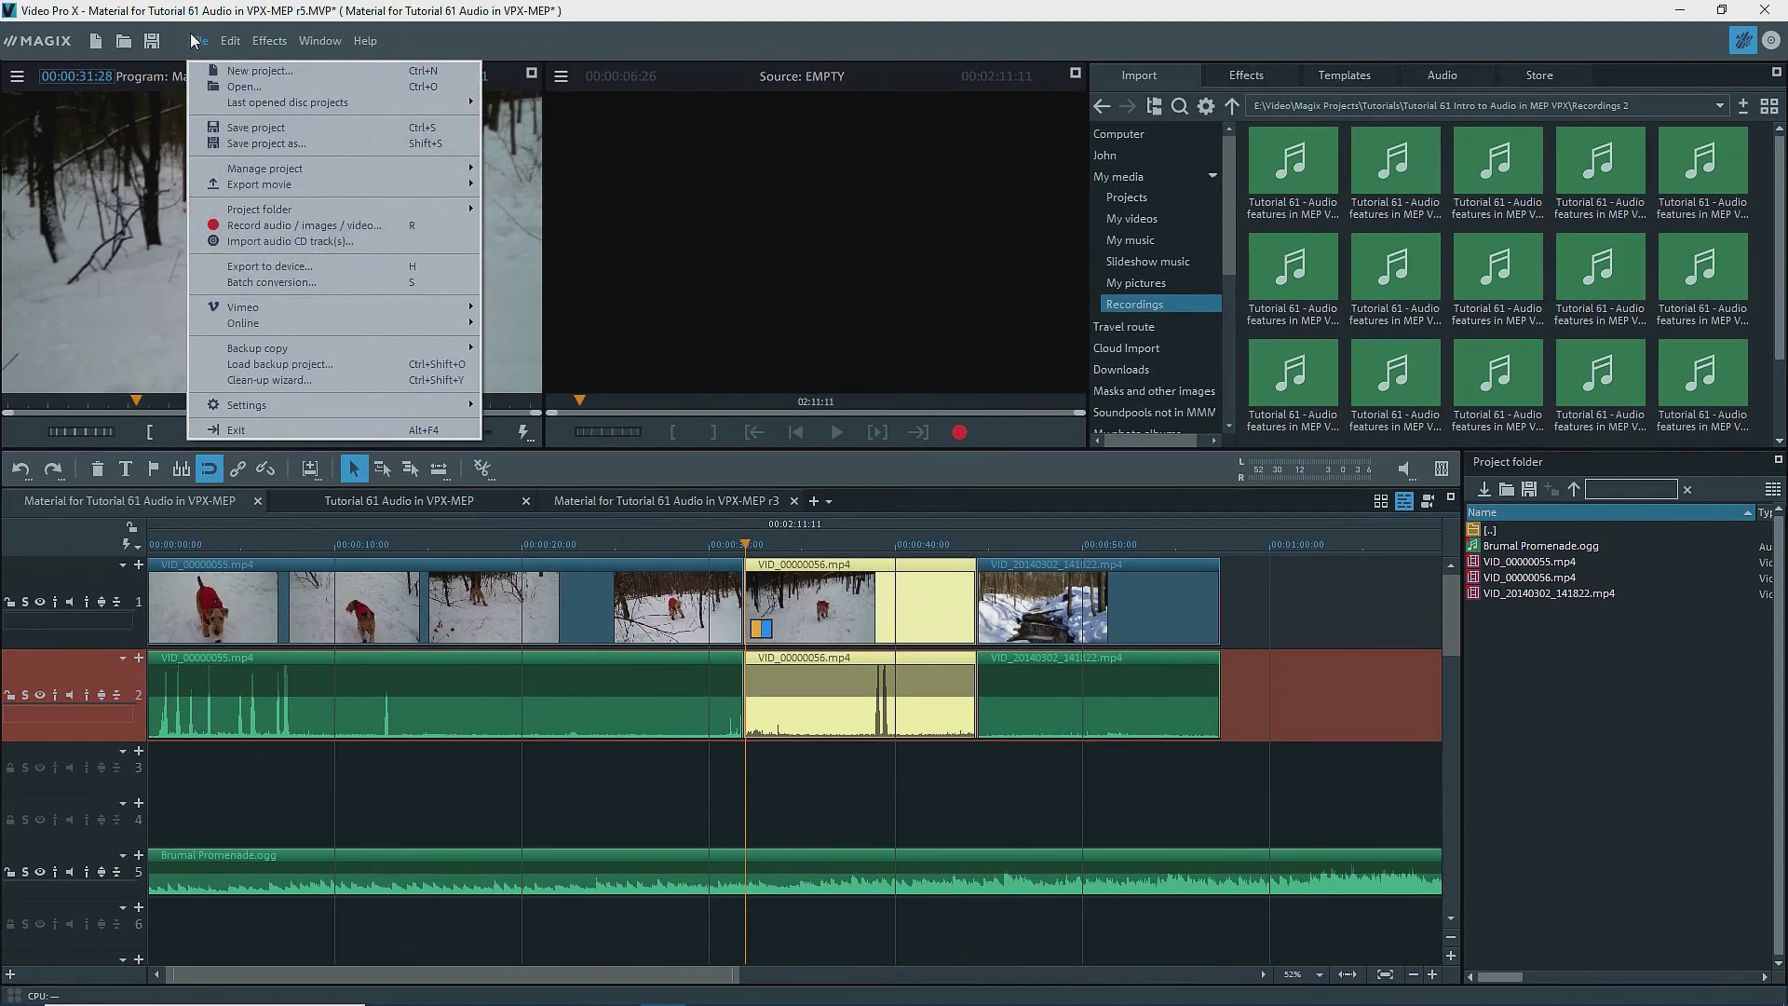
left_click(250, 226)
left_click(756, 460)
left_click(1560, 326)
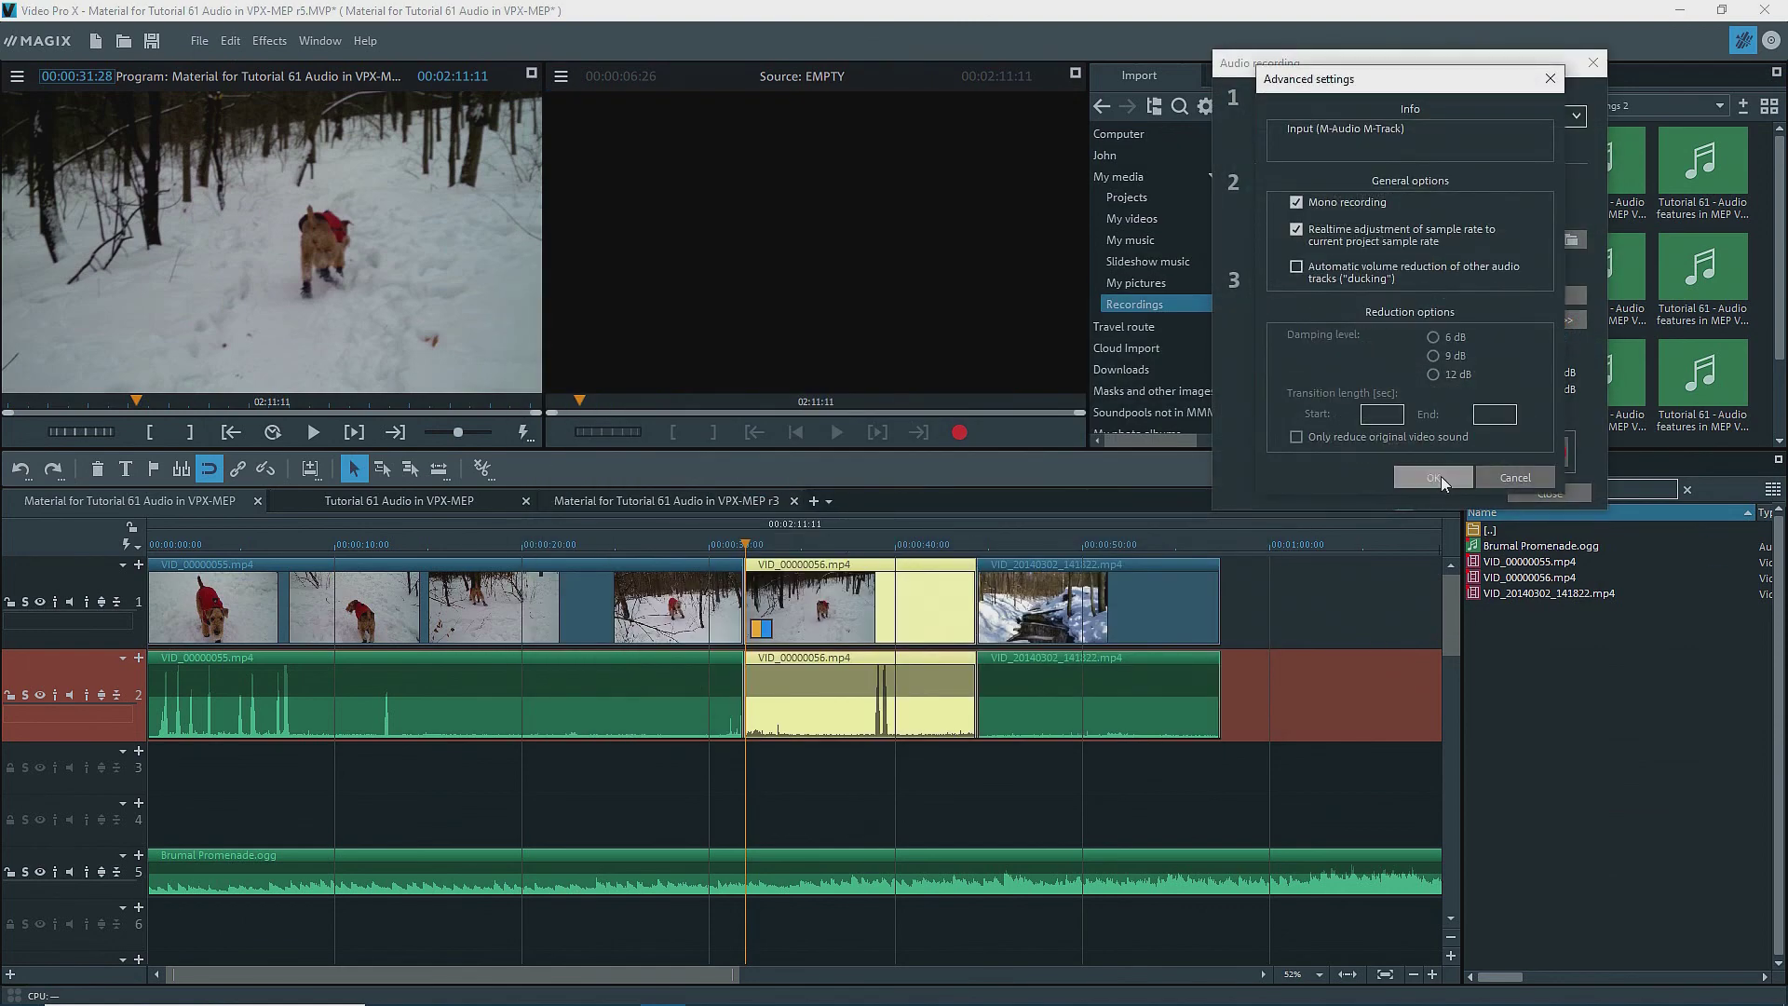
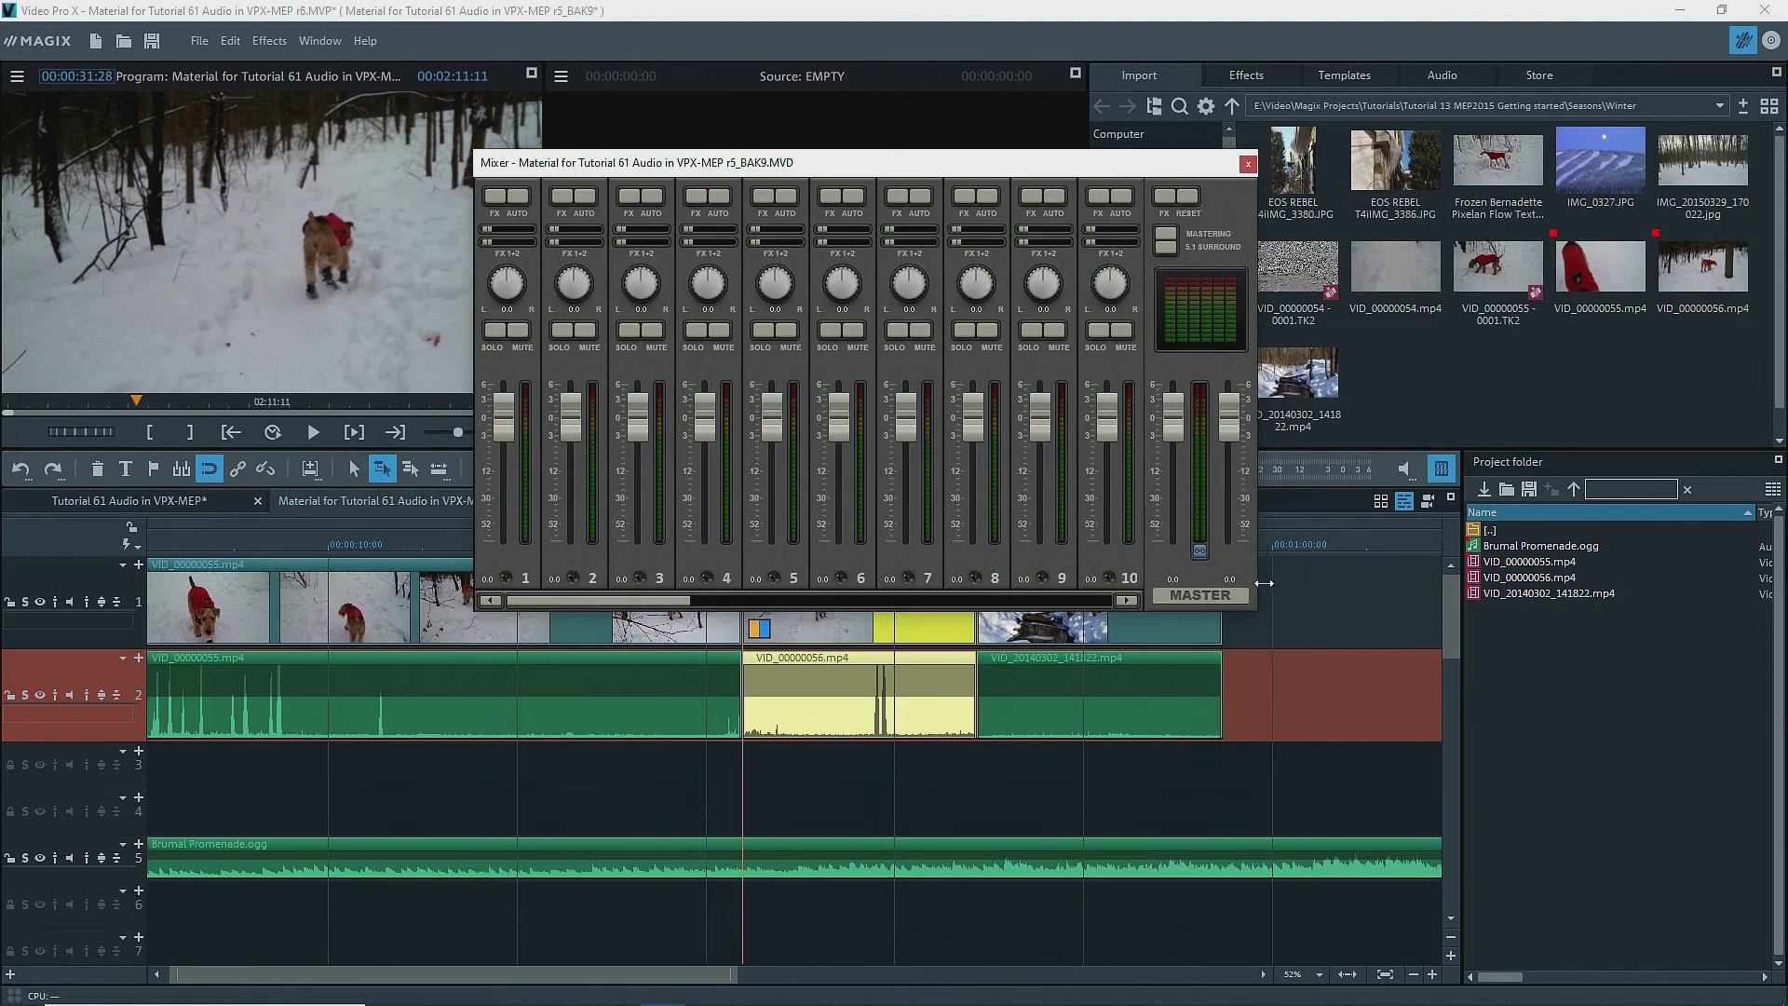
View the mixer's track effects for track 2 and the list of available VST FX plug-ins, and close the effects window
mouse_move(1264, 584)
left_mouse_down()
mouse_move(1557, 582)
mouse_move(1260, 583)
mouse_move(1262, 599)
left_mouse_up()
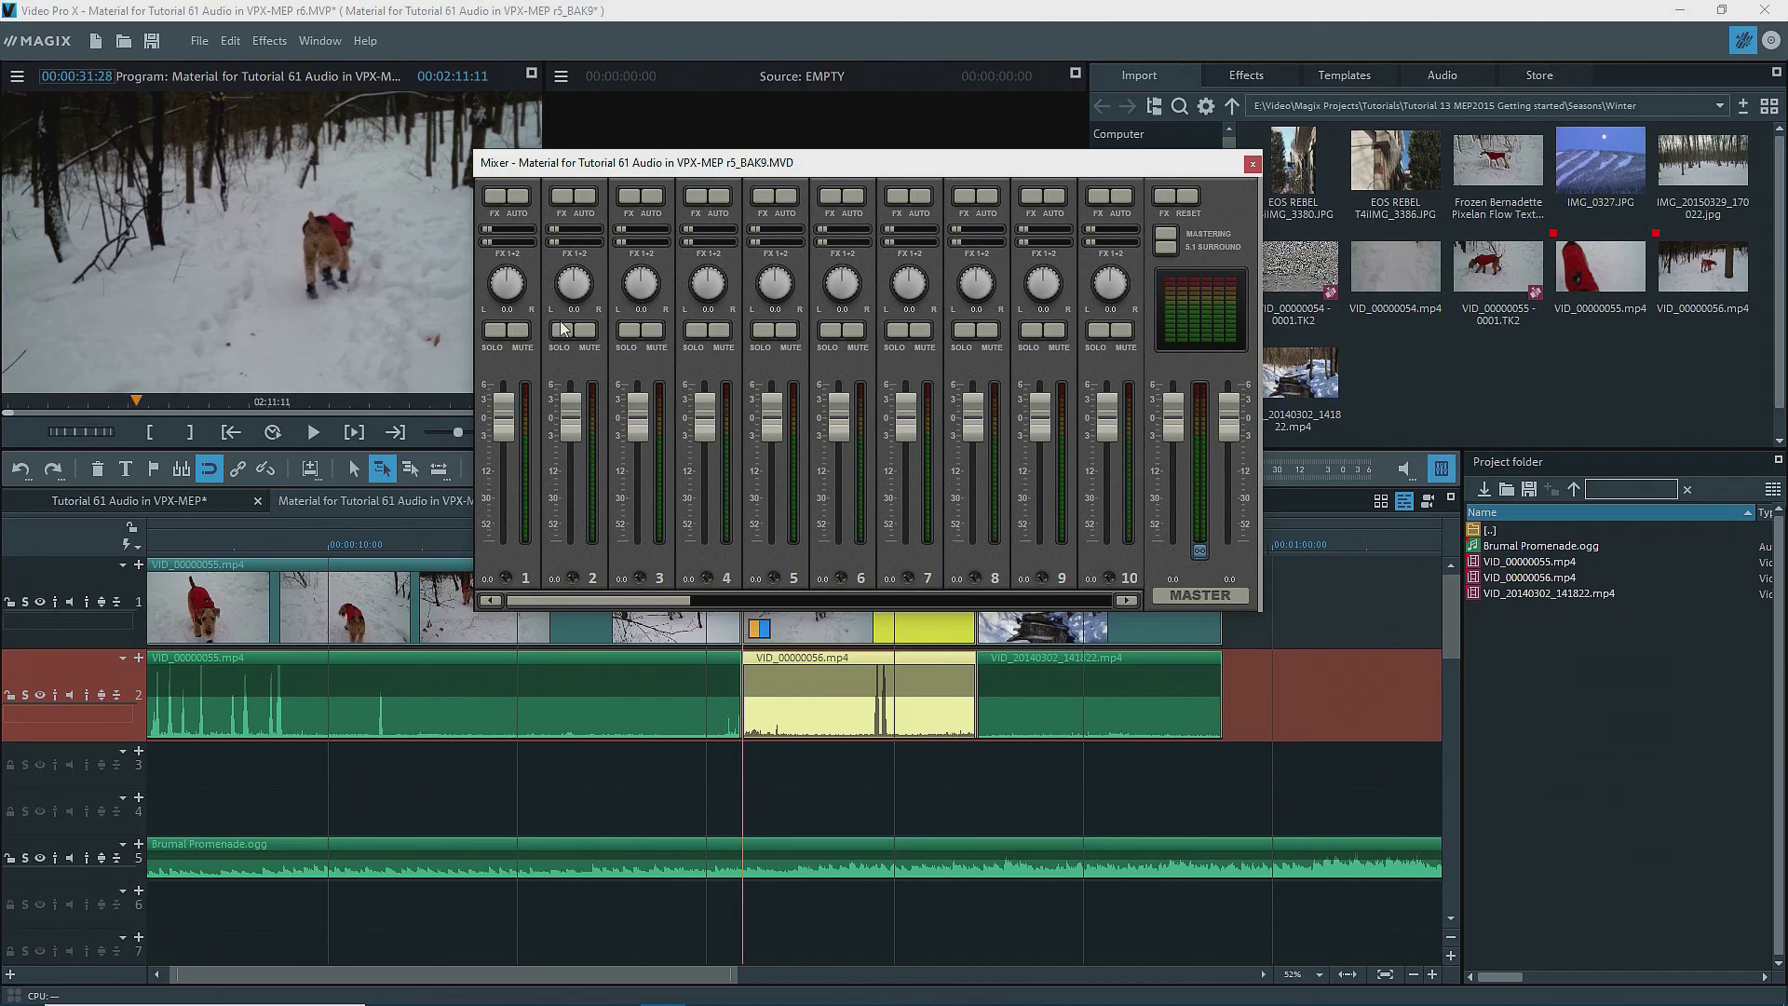
left_click(403, 350)
left_click(560, 333)
left_click(570, 203)
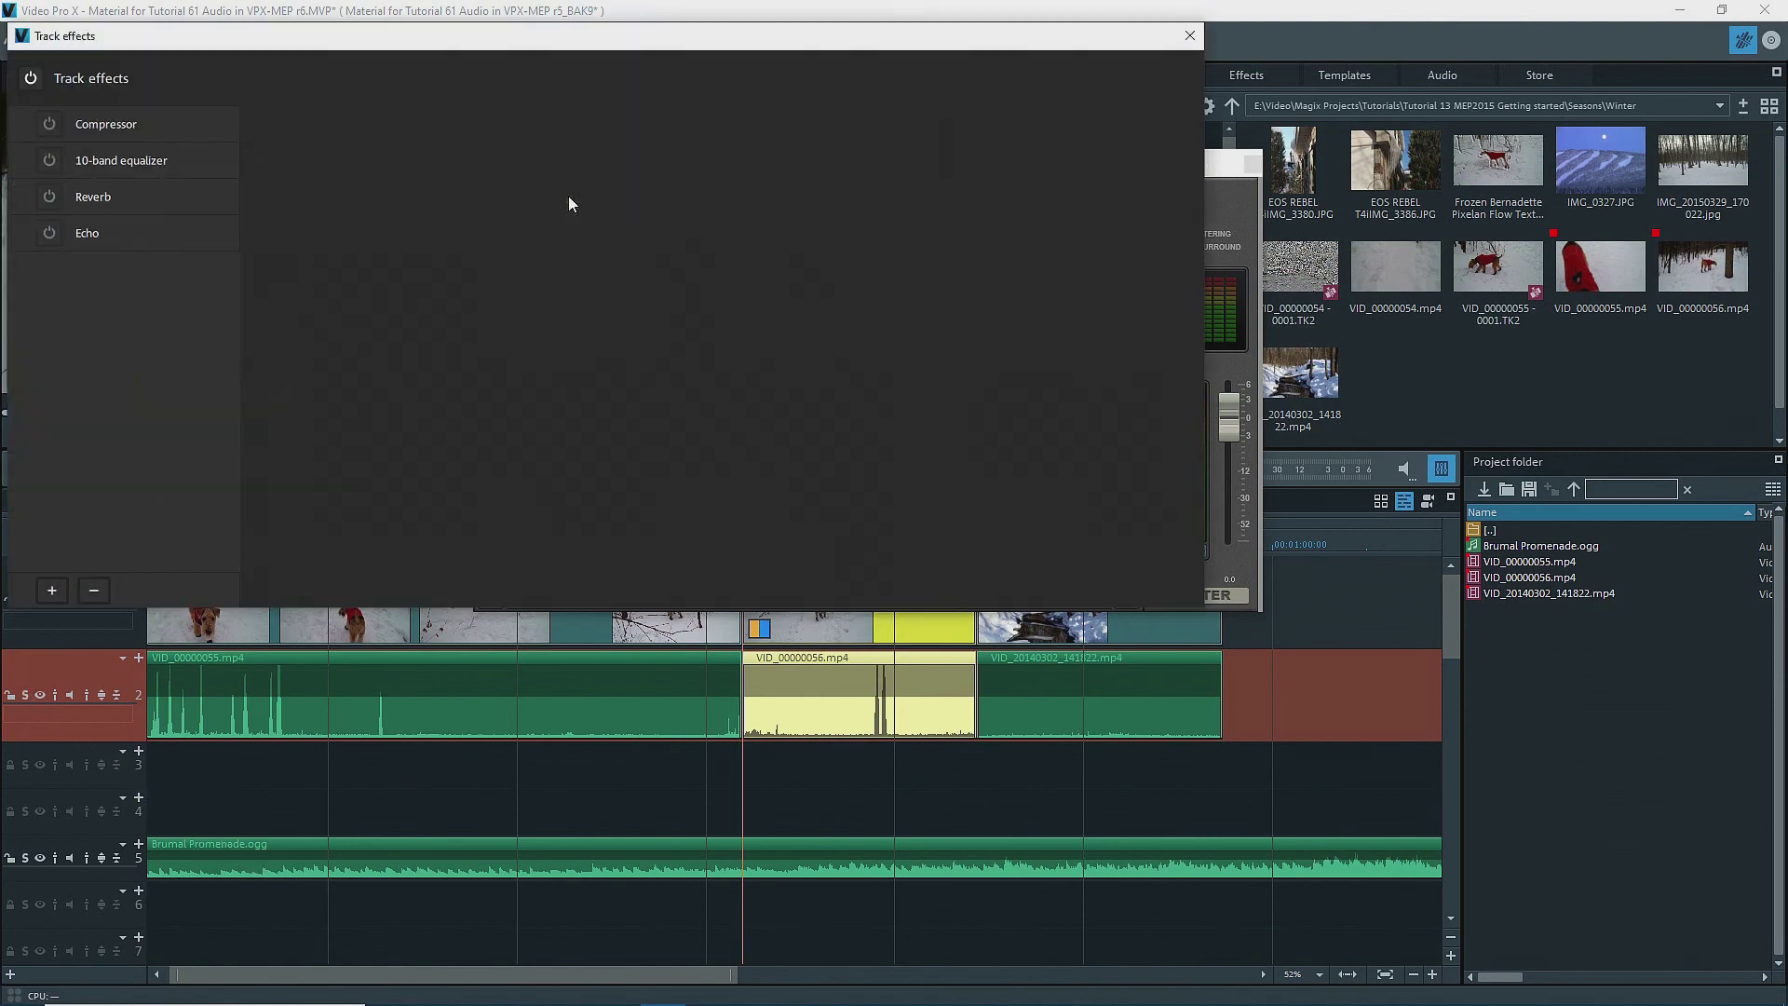
left_click(54, 590)
mouse_move(100, 604)
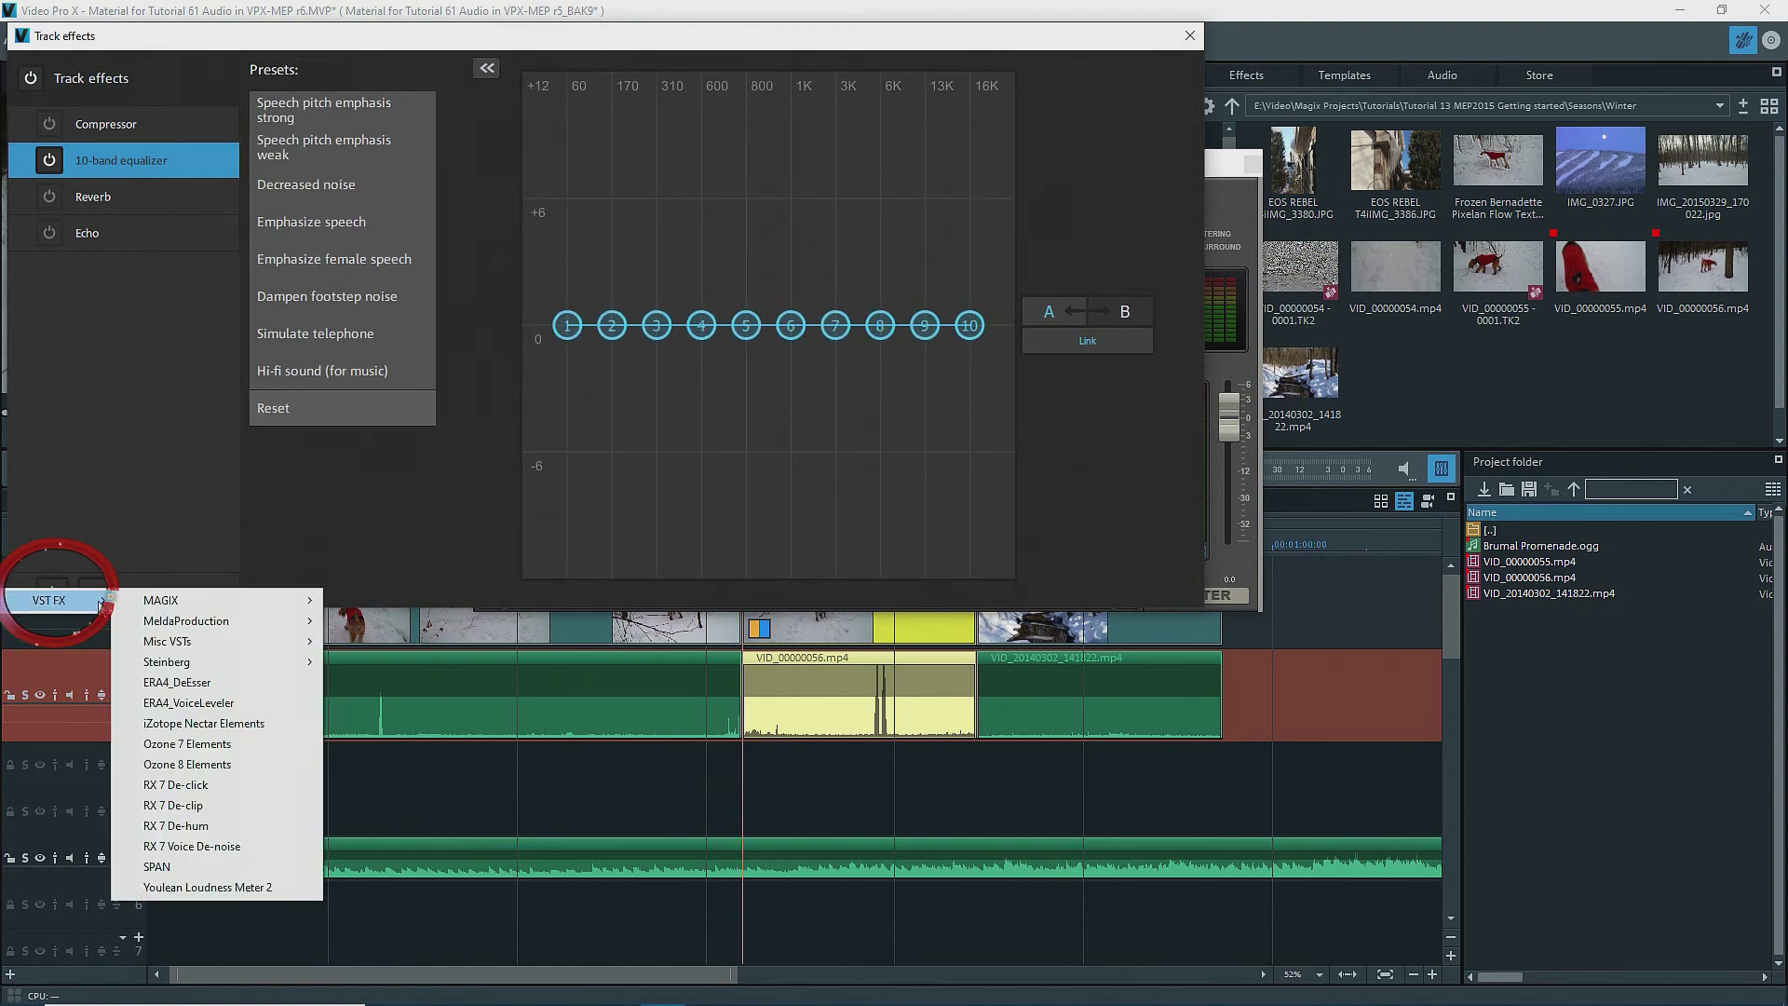
mouse_move(149, 622)
left_click(1189, 35)
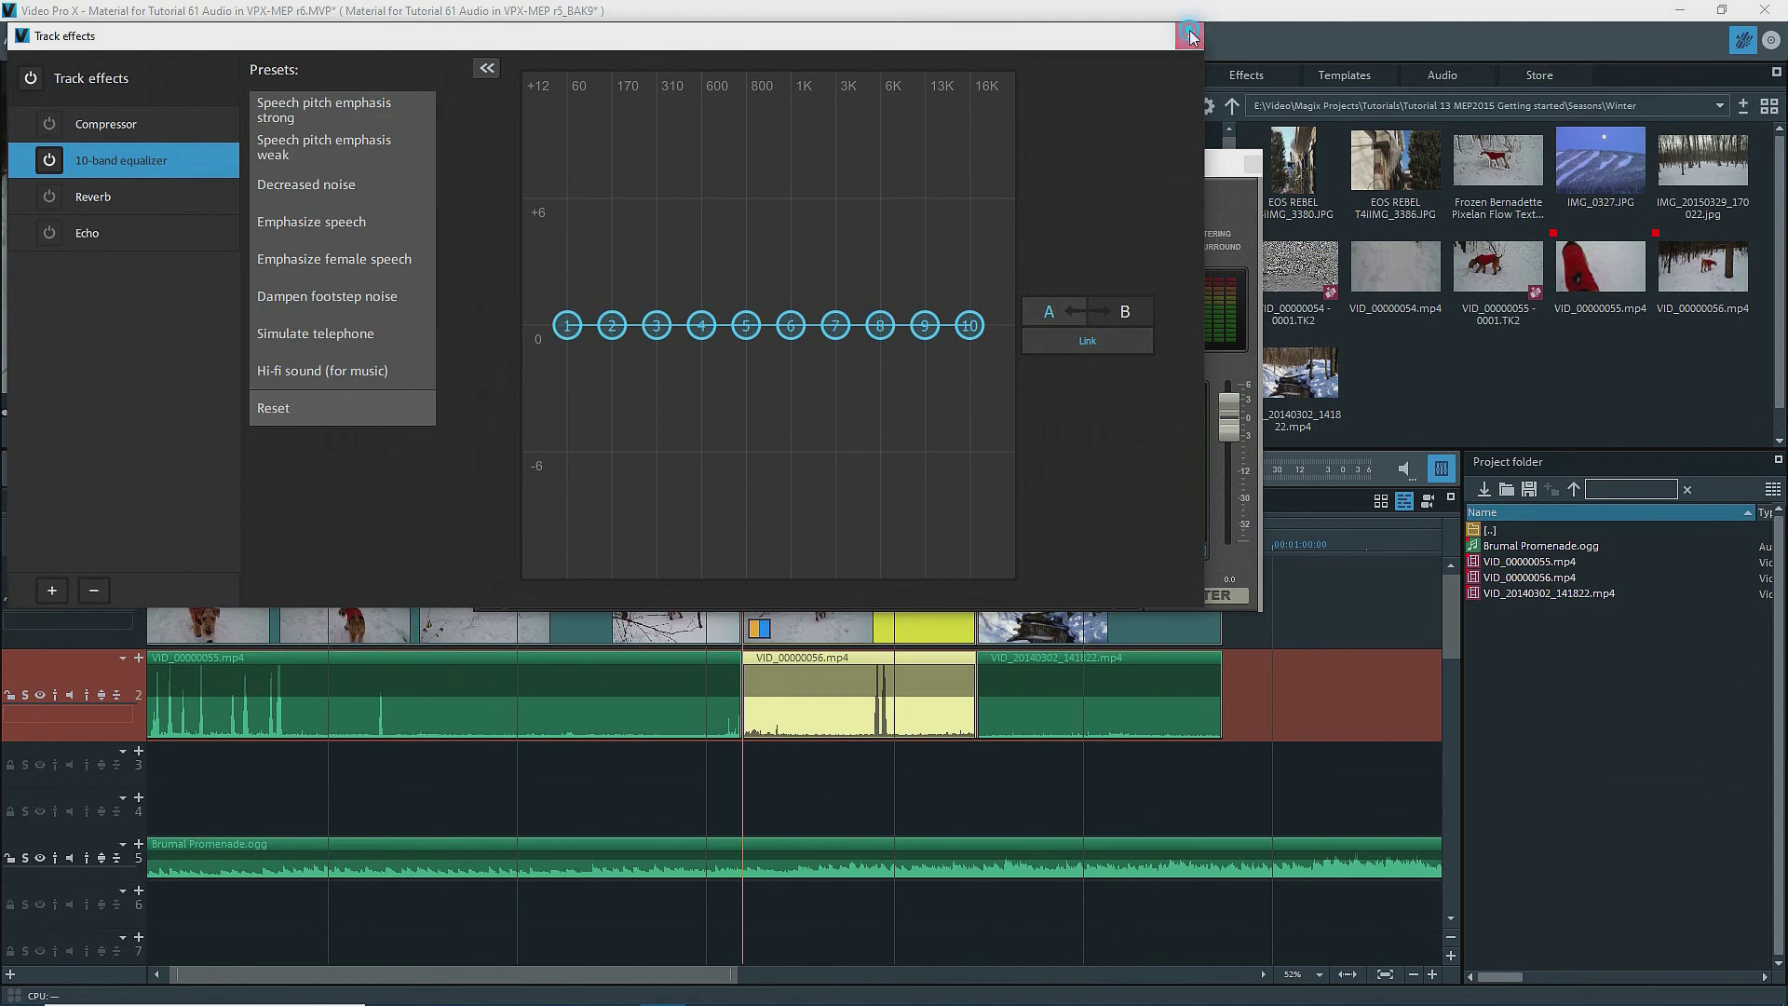
left_click(1190, 35)
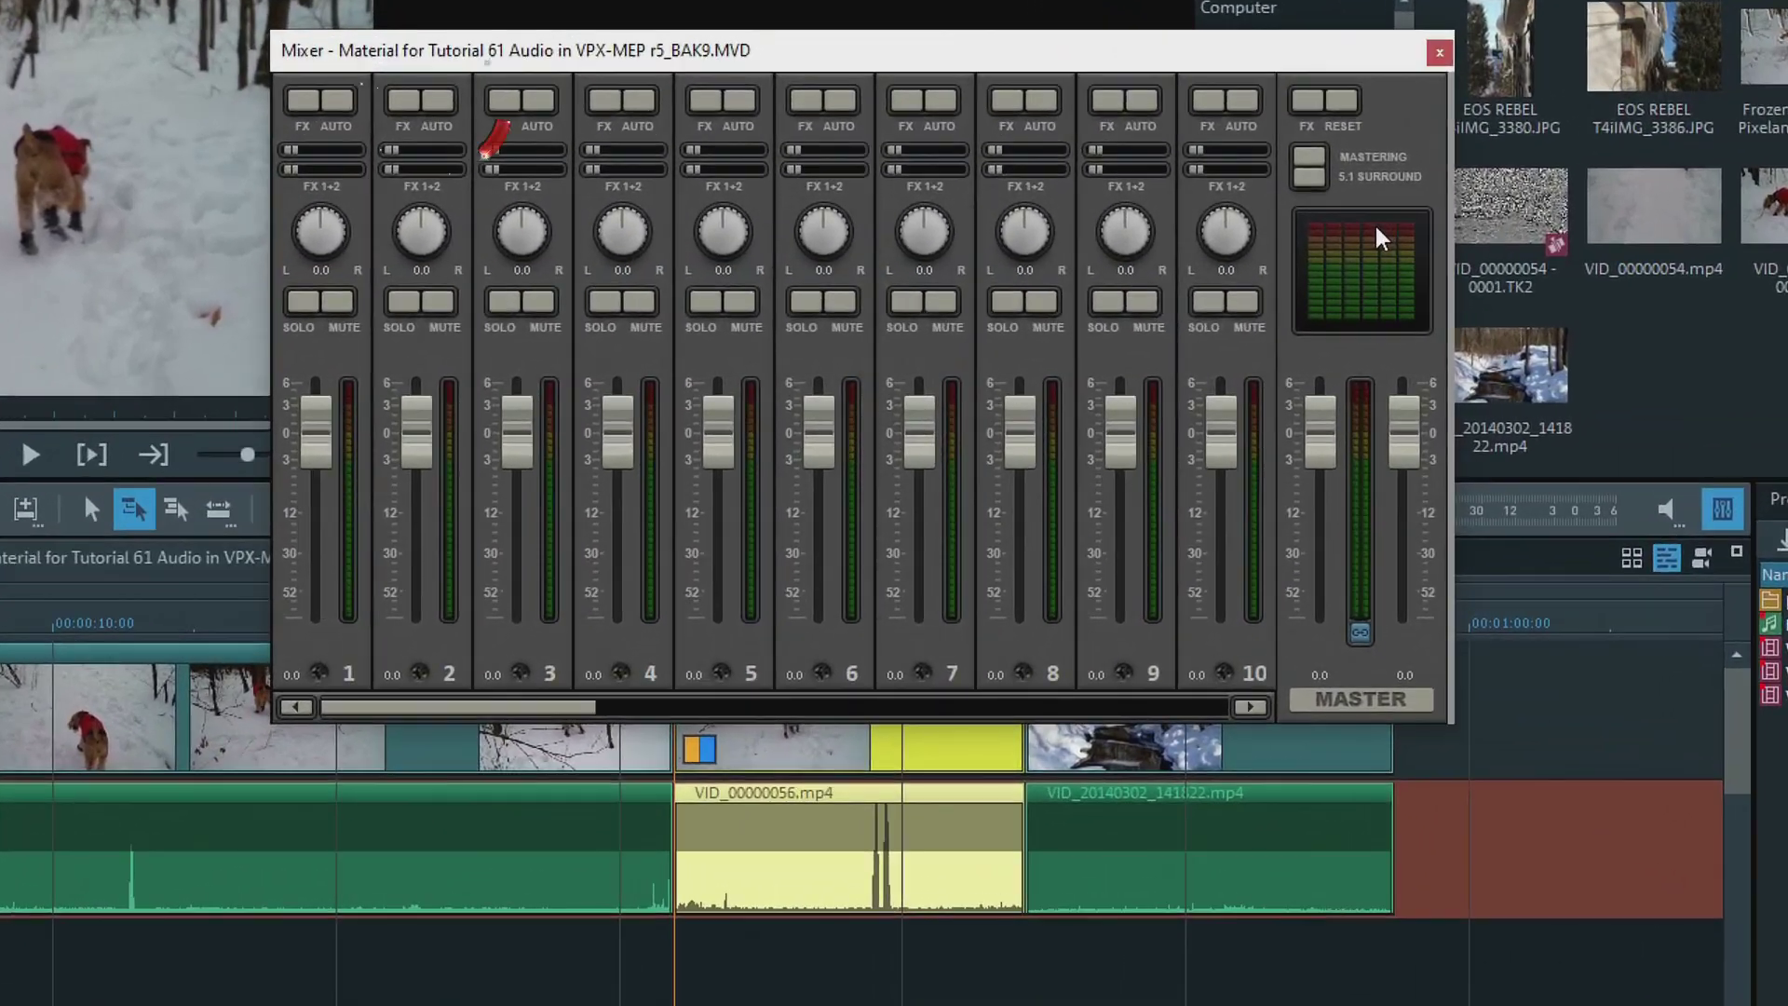
Record automation on track 2 during playback by varying its volume fader and its left-right panning
left_click(436, 105)
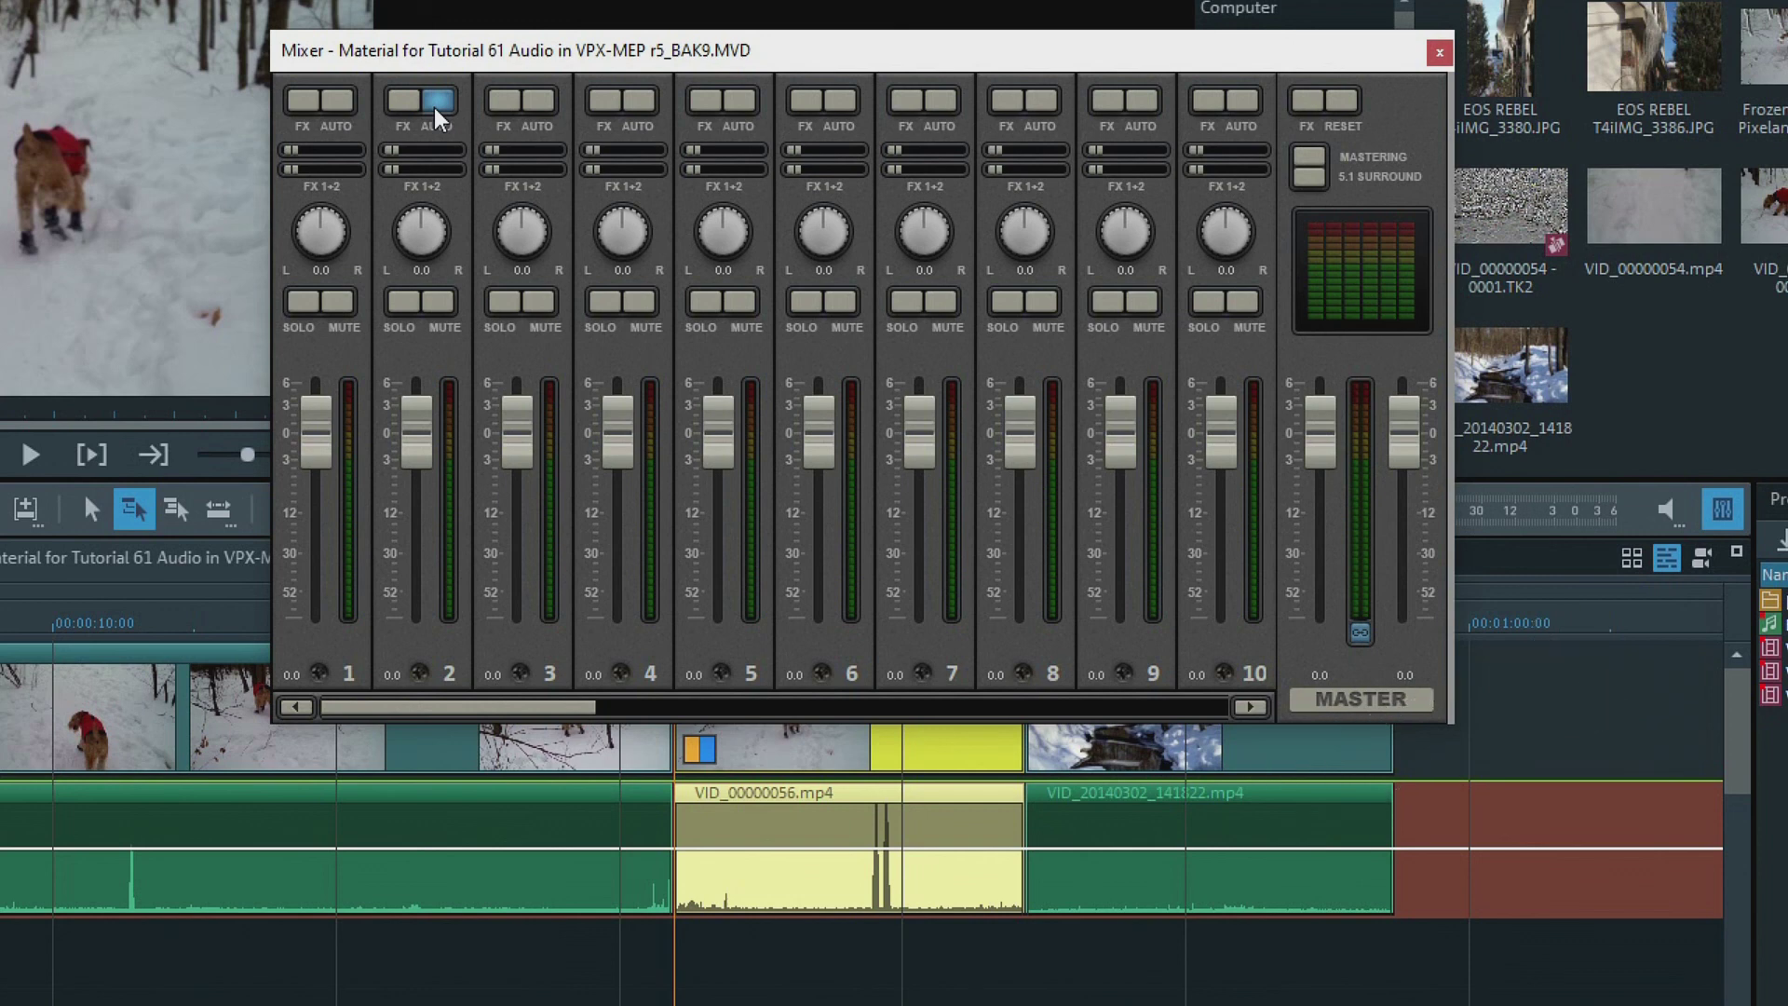
key("space")
left_click_drag(416, 431, 426, 493)
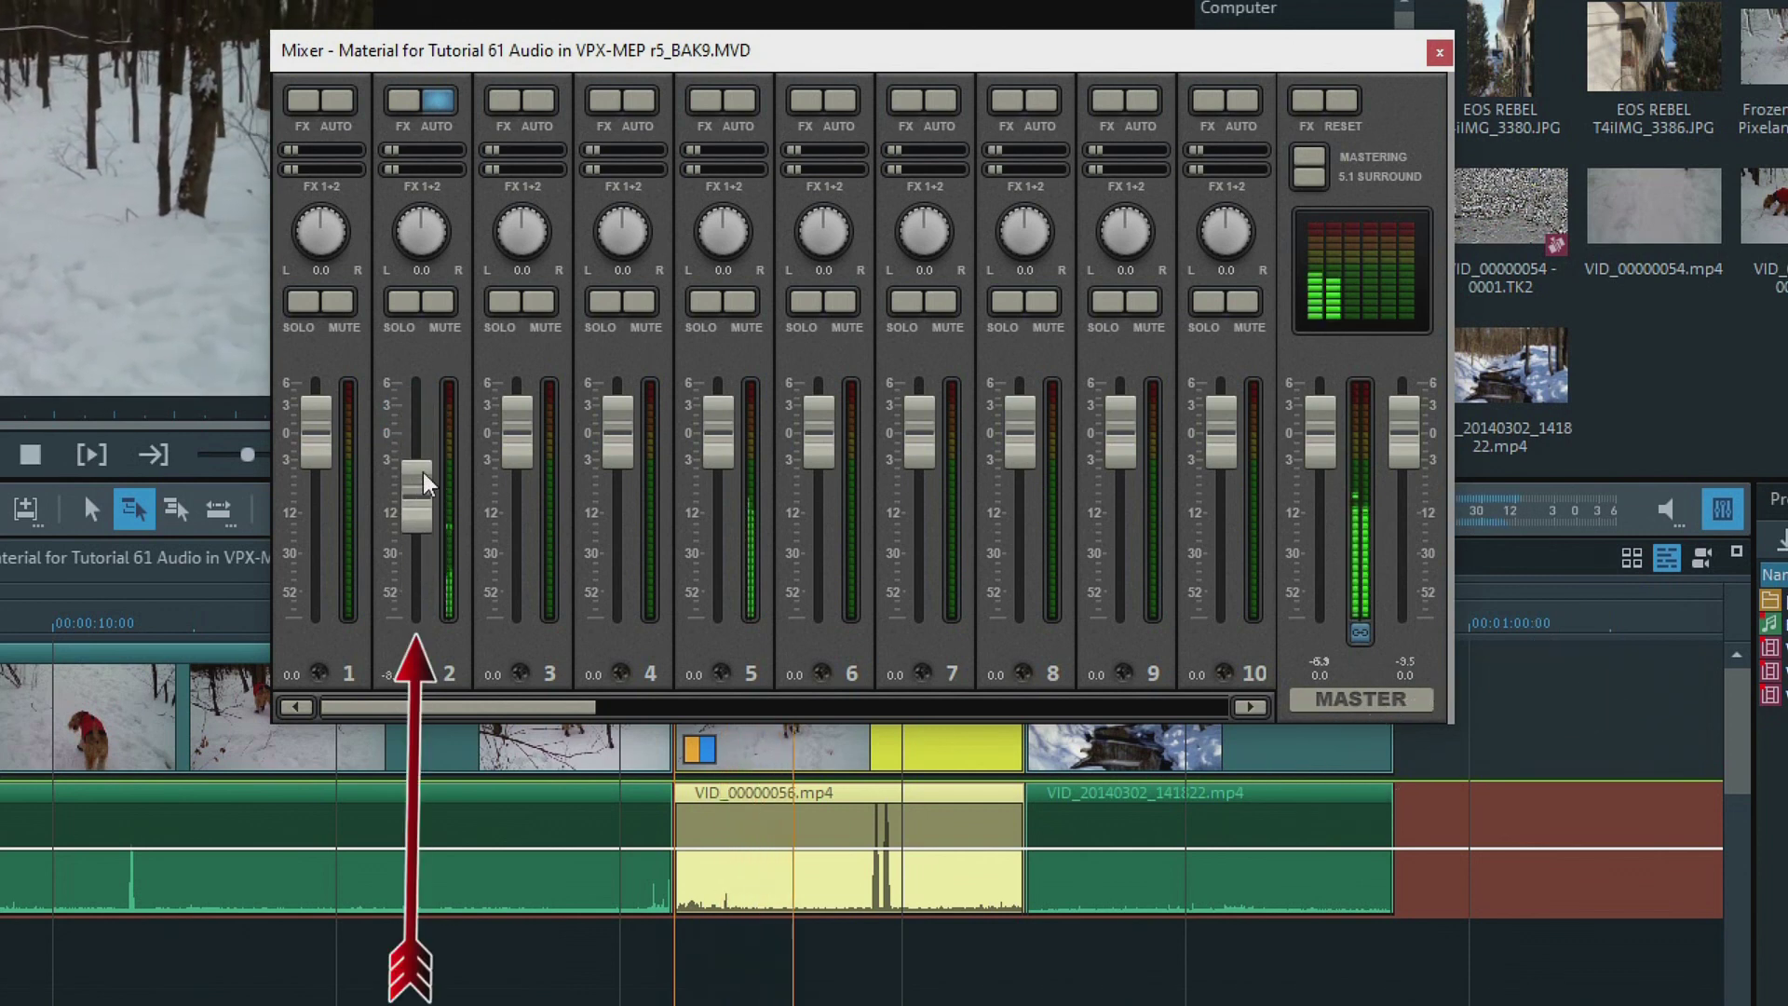
mouse_move(424, 234)
left_mouse_down()
mouse_move(446, 256)
mouse_move(396, 254)
left_mouse_up()
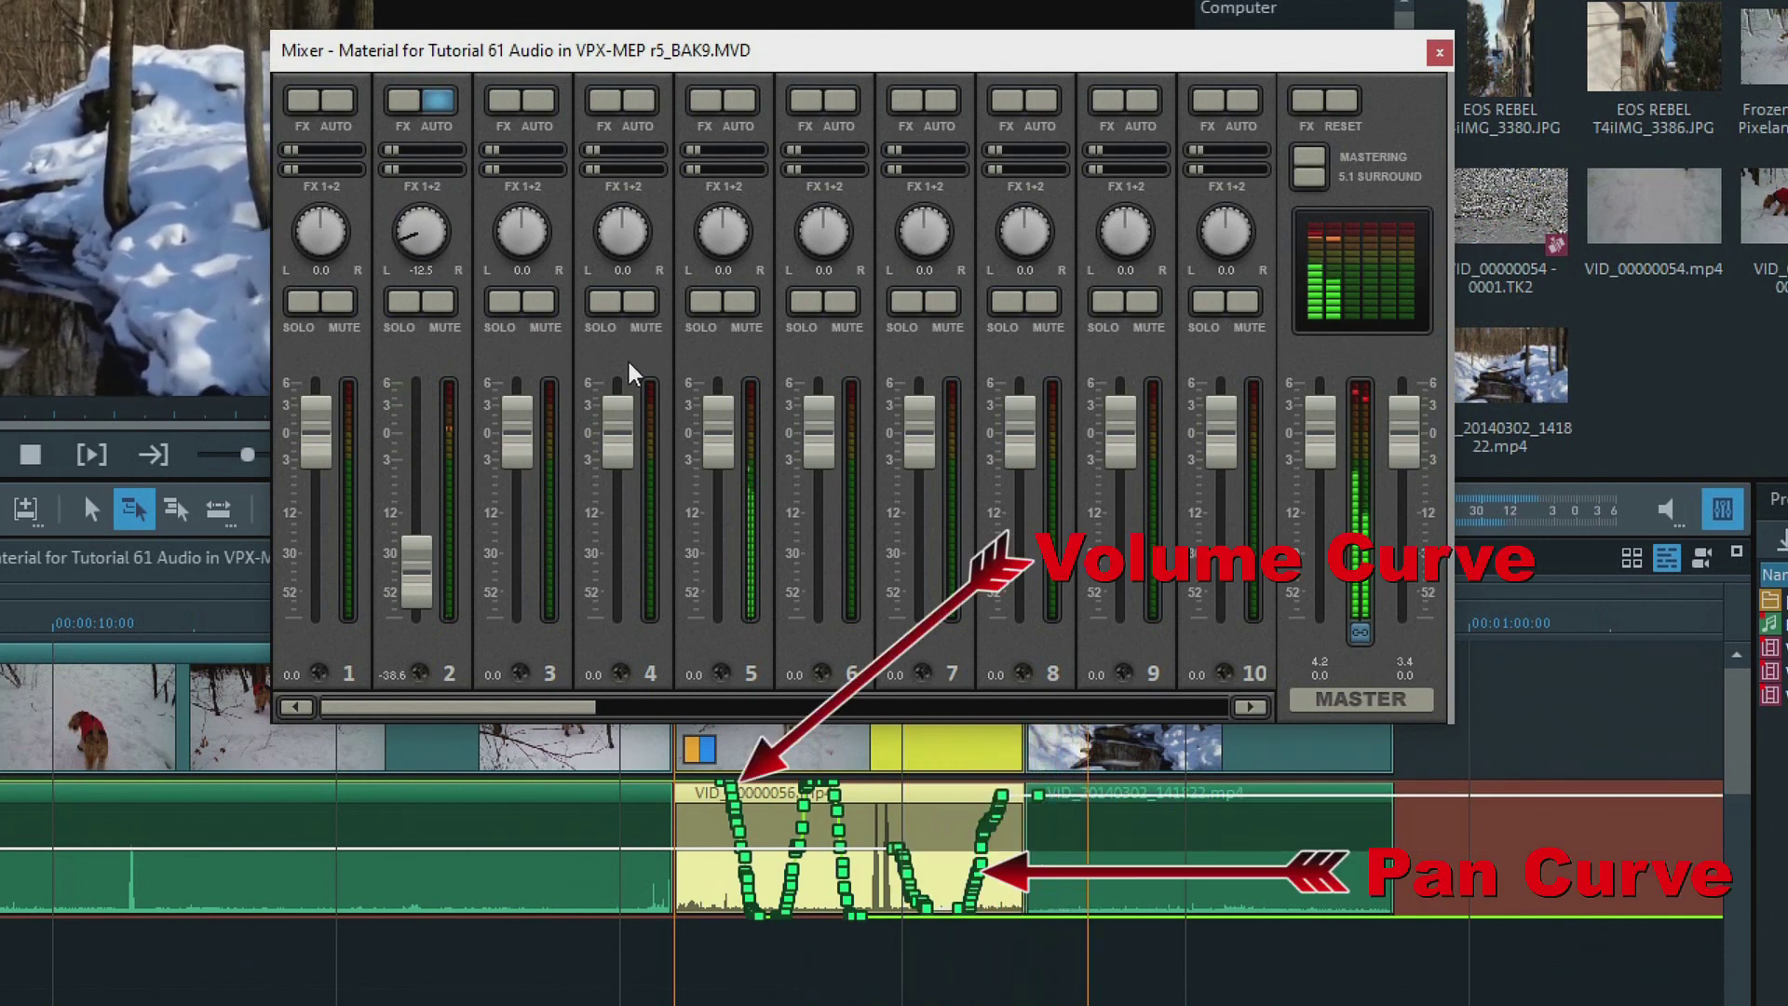
left_click_drag(410, 233, 460, 228)
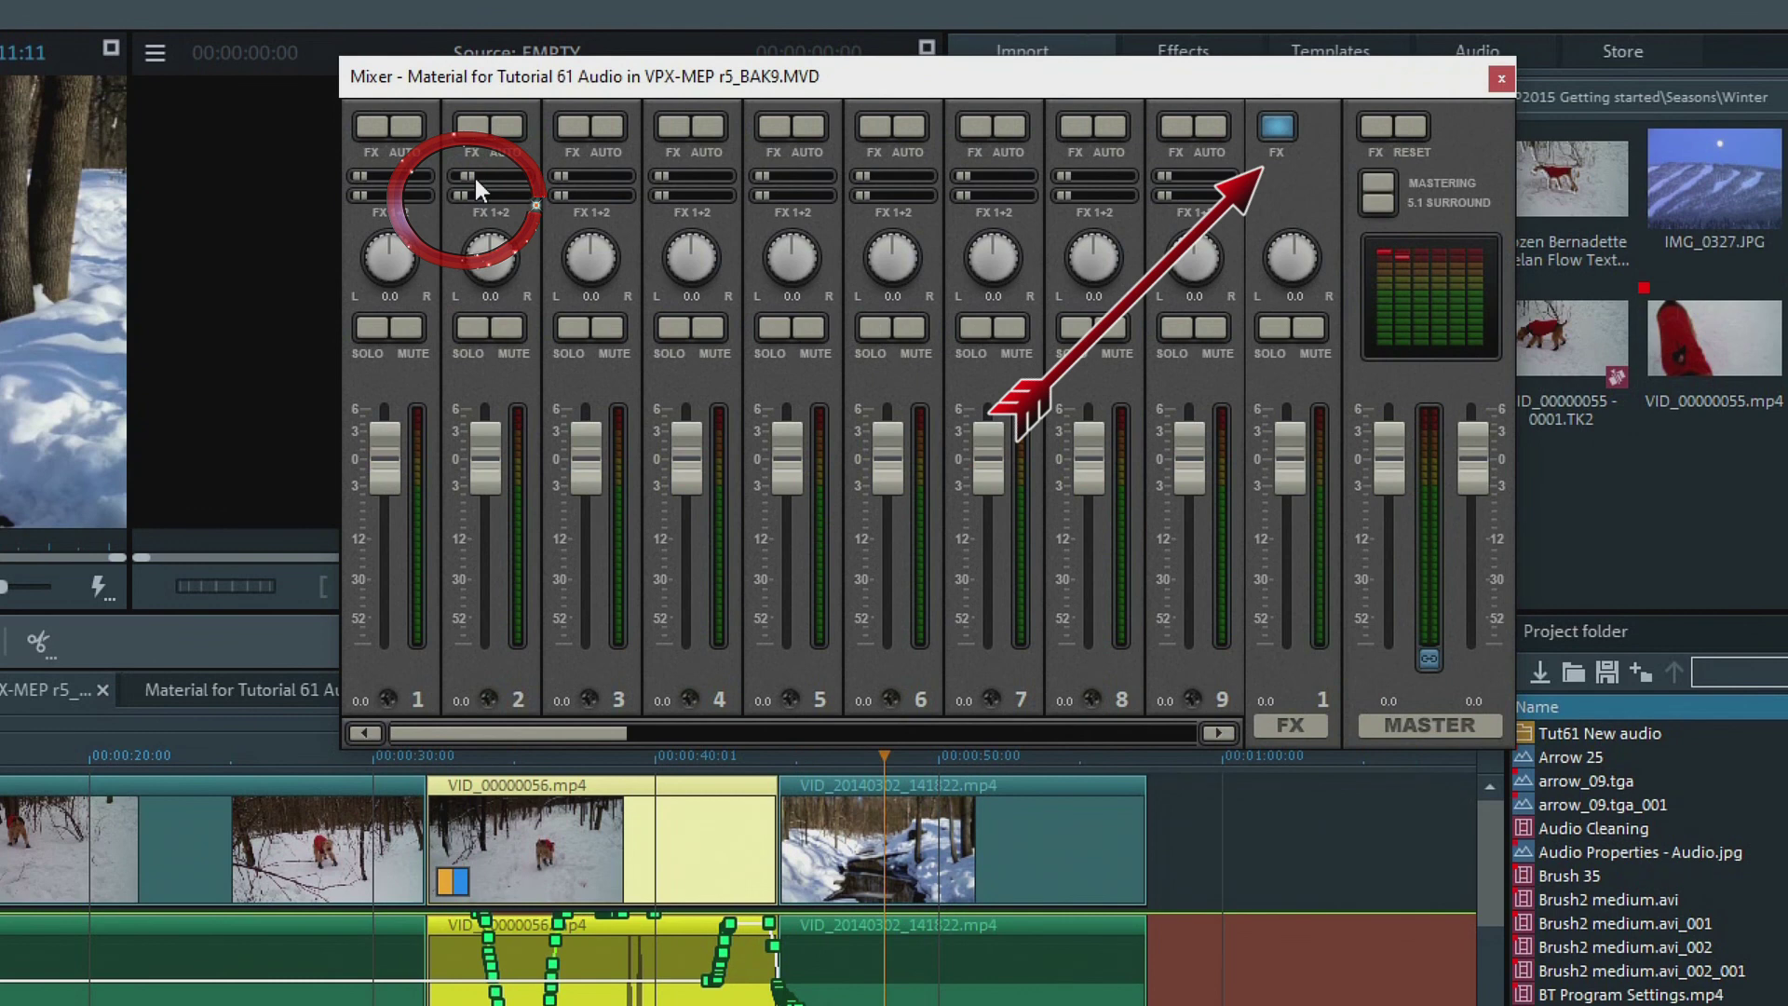
View the track effects assigned to FX channel 1 in the mixer and close the effects window
left_click(466, 196)
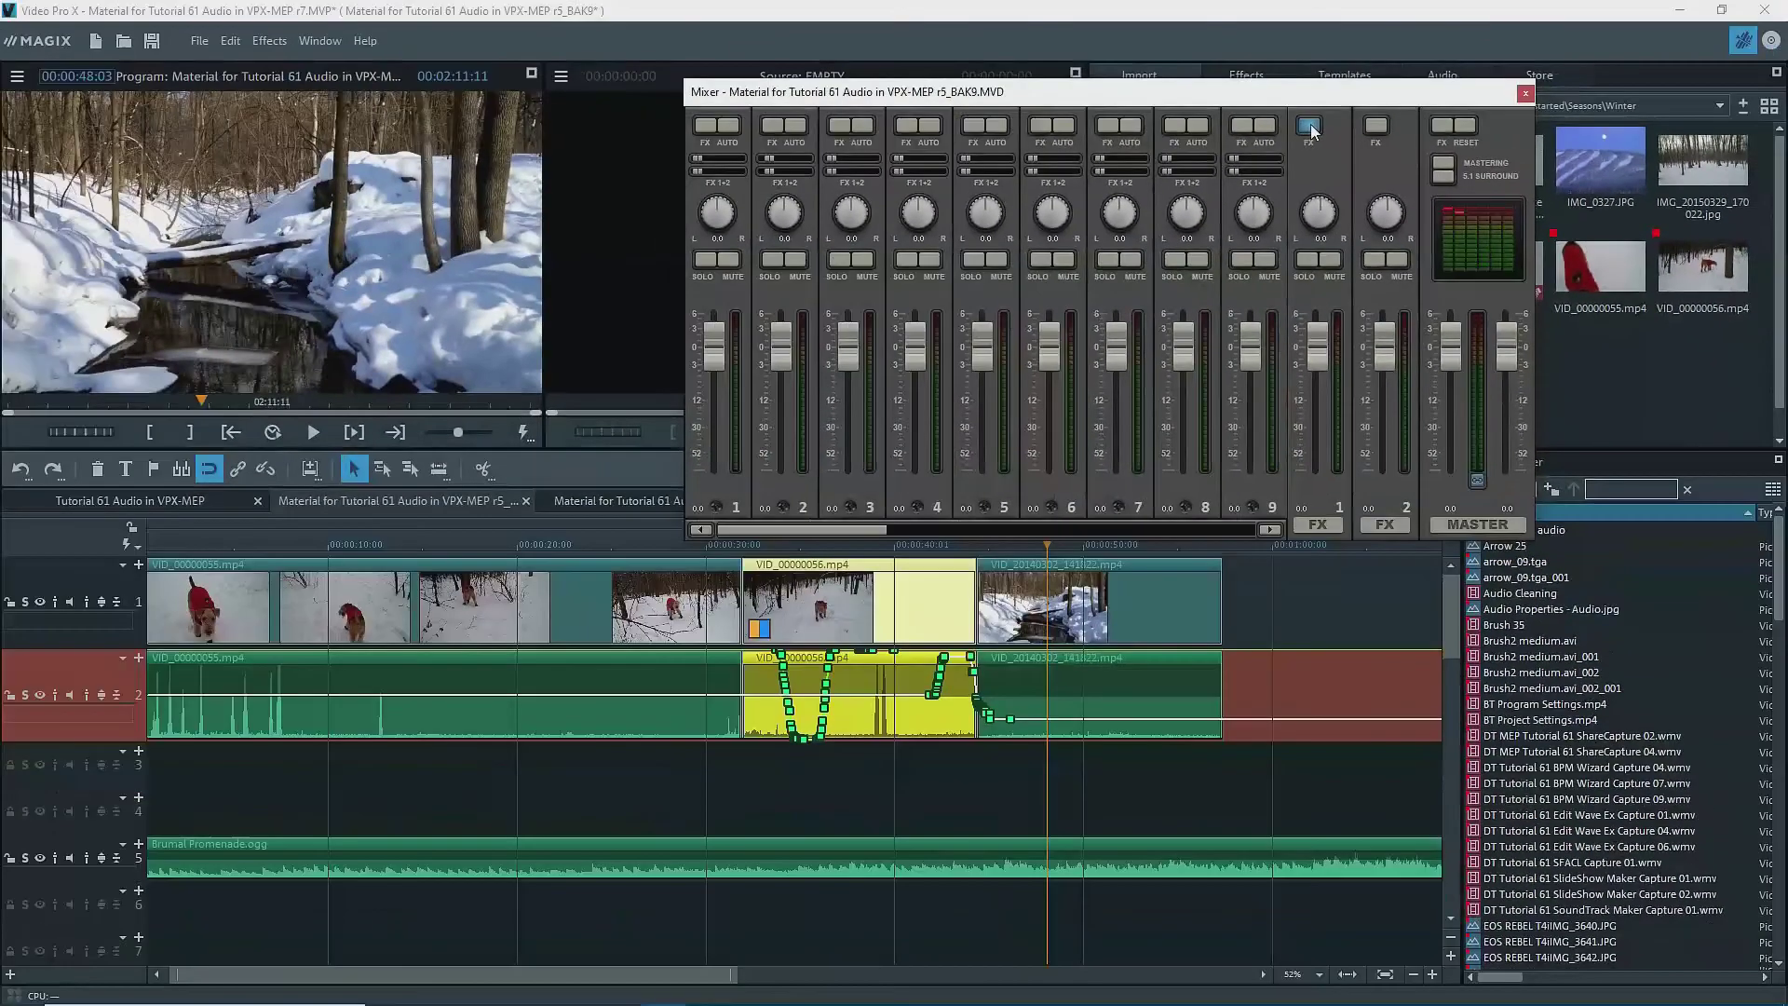
left_click(1277, 126)
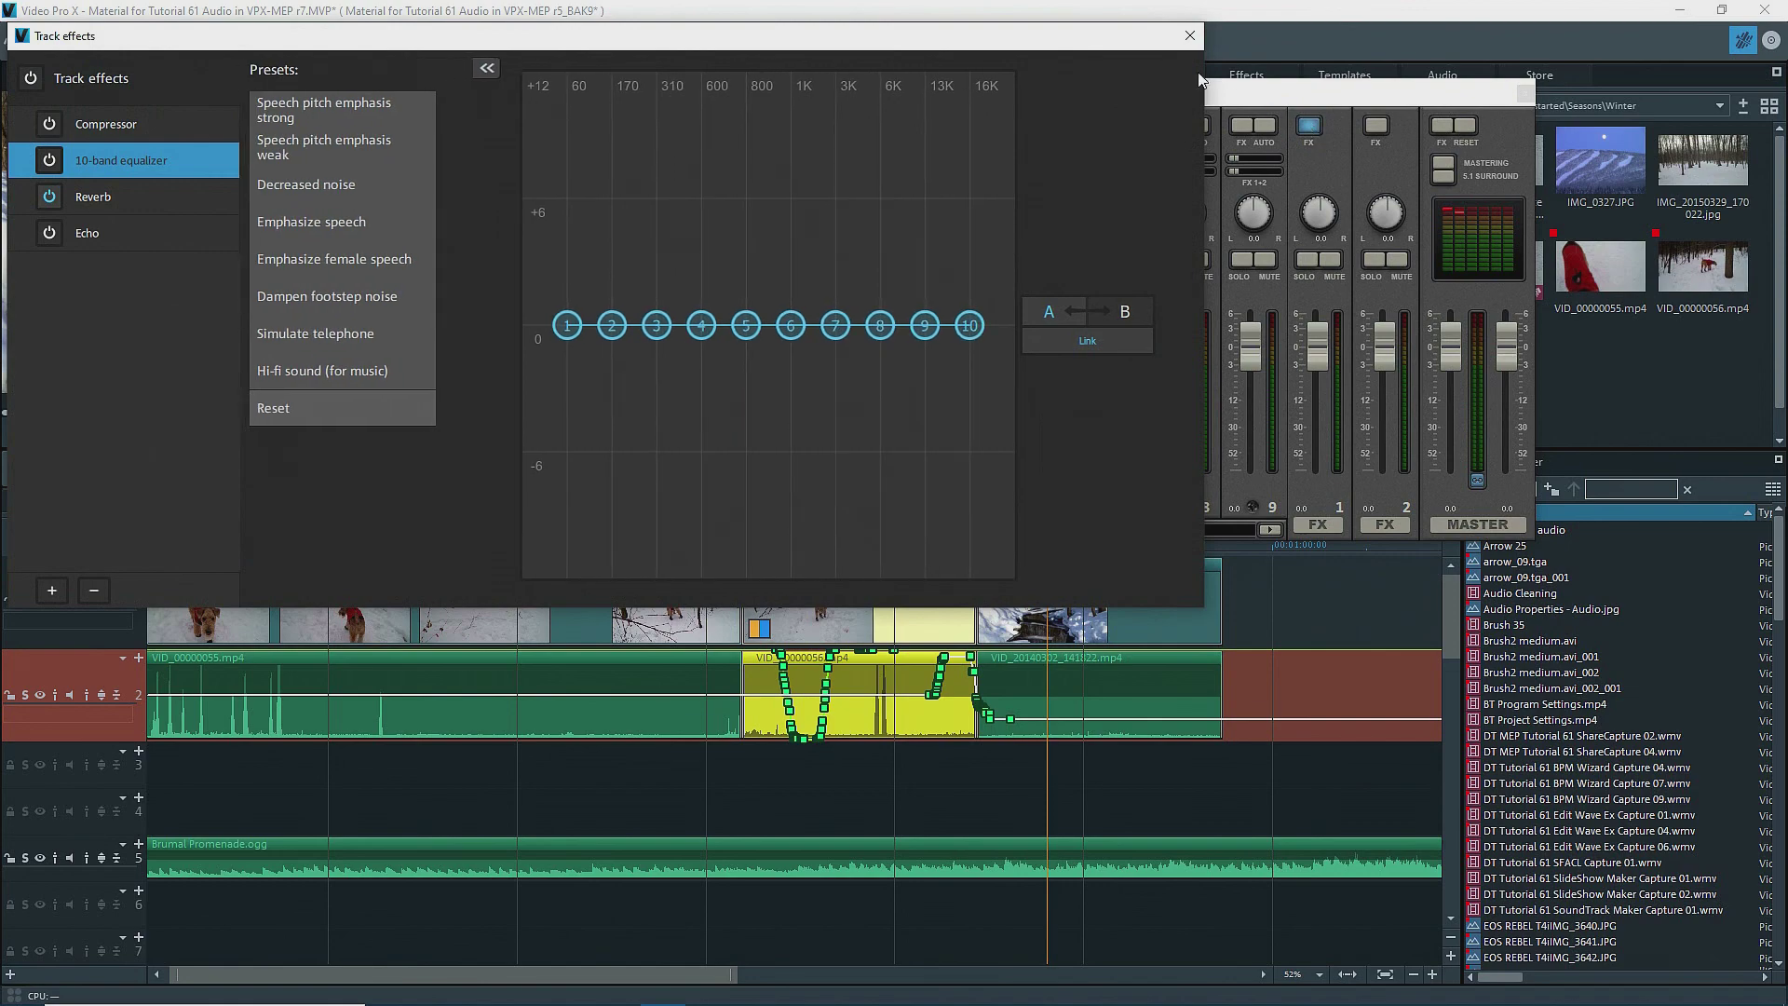
left_click(1188, 37)
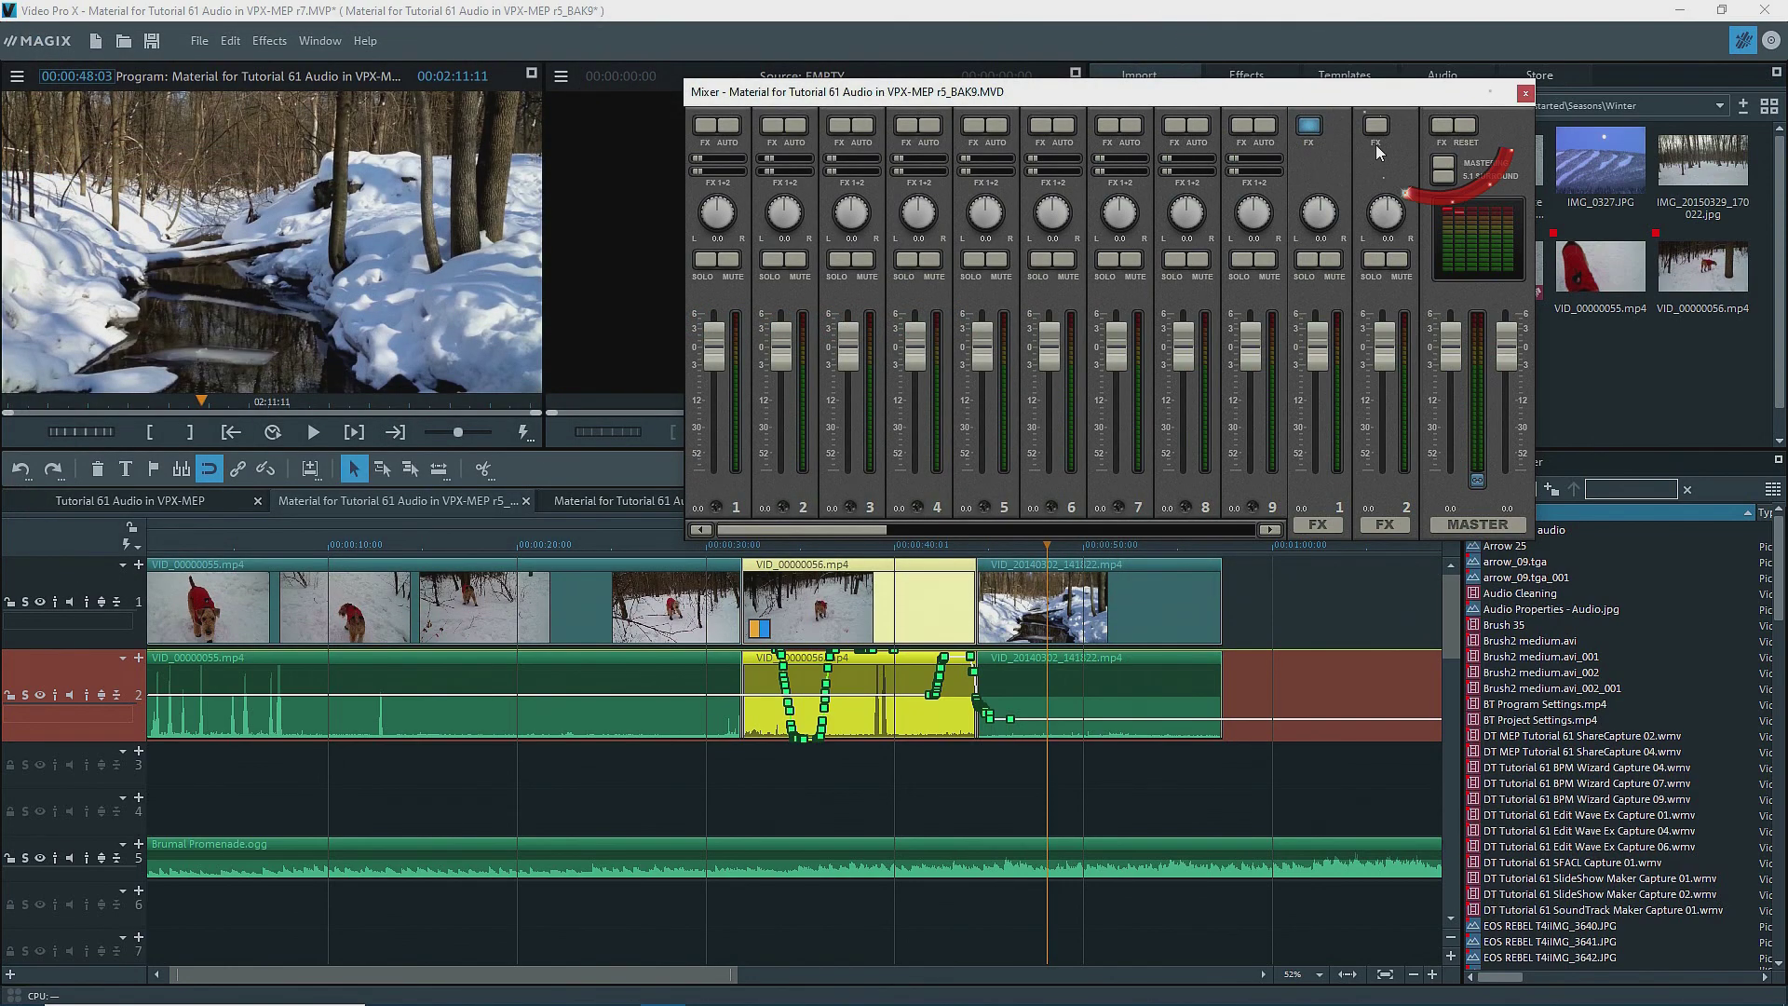
Enable the Limiter in the master channel's Mastering Suite and set the master volume to -0.3
left_click(1442, 126)
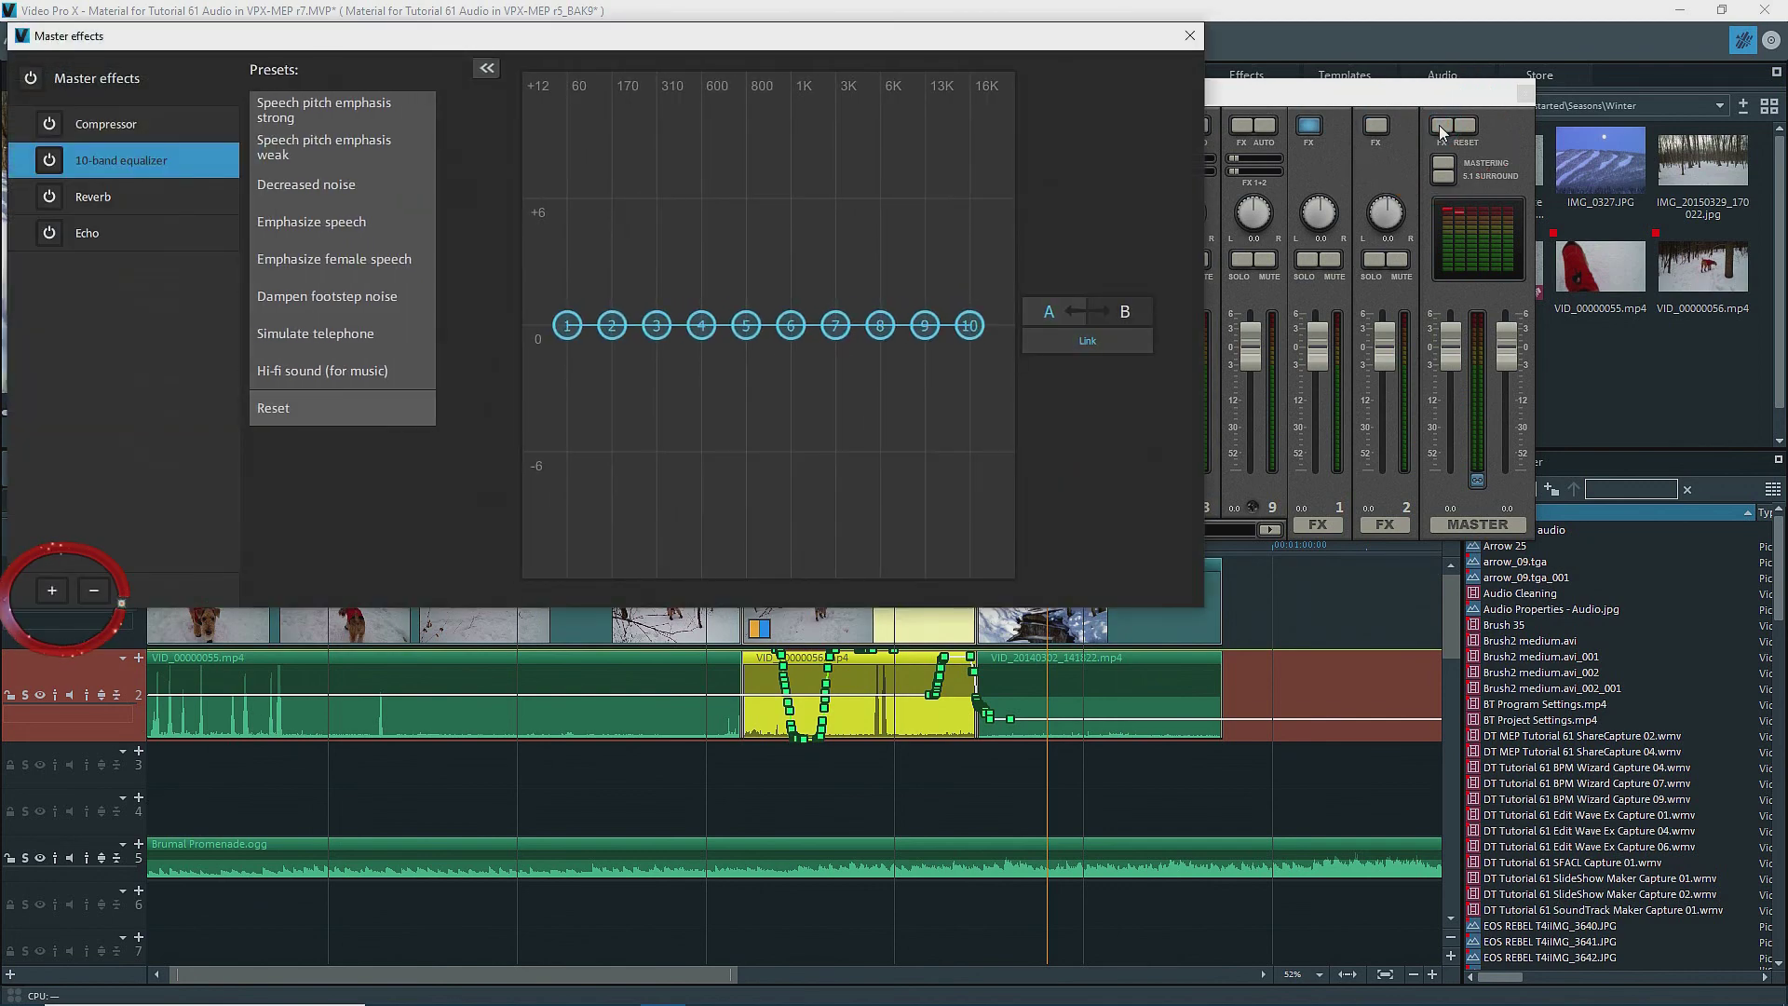
left_click(1443, 168)
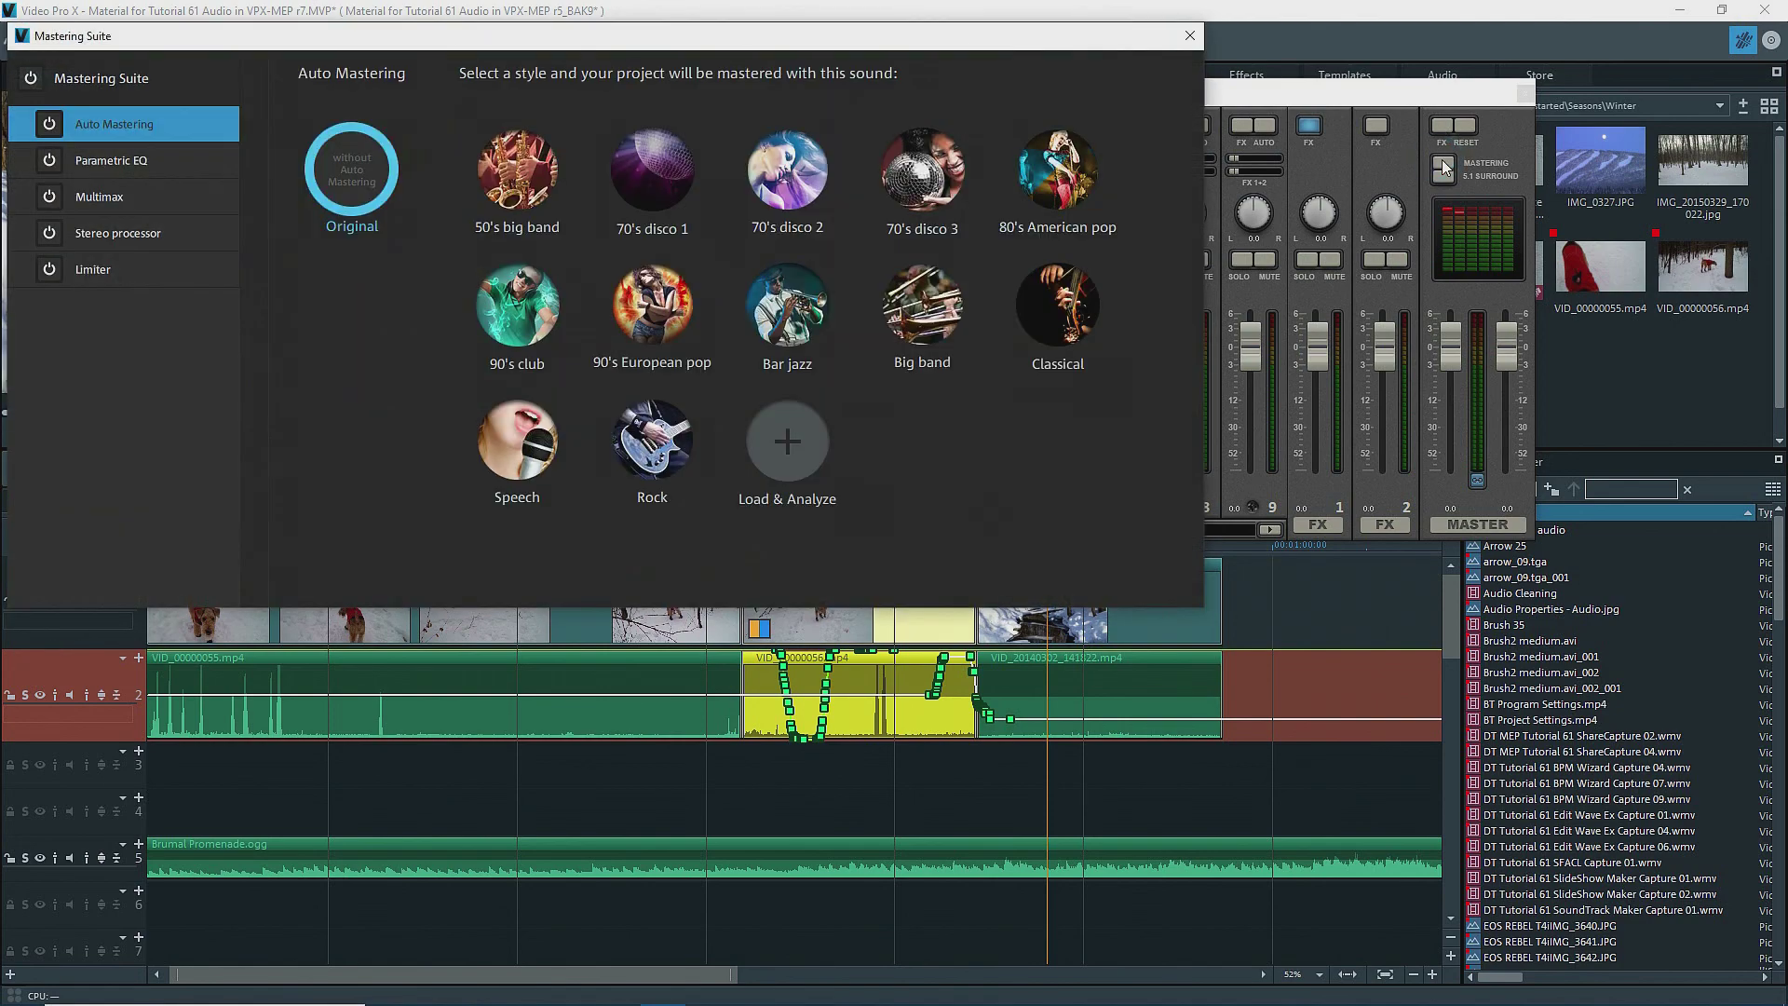
left_click(82, 270)
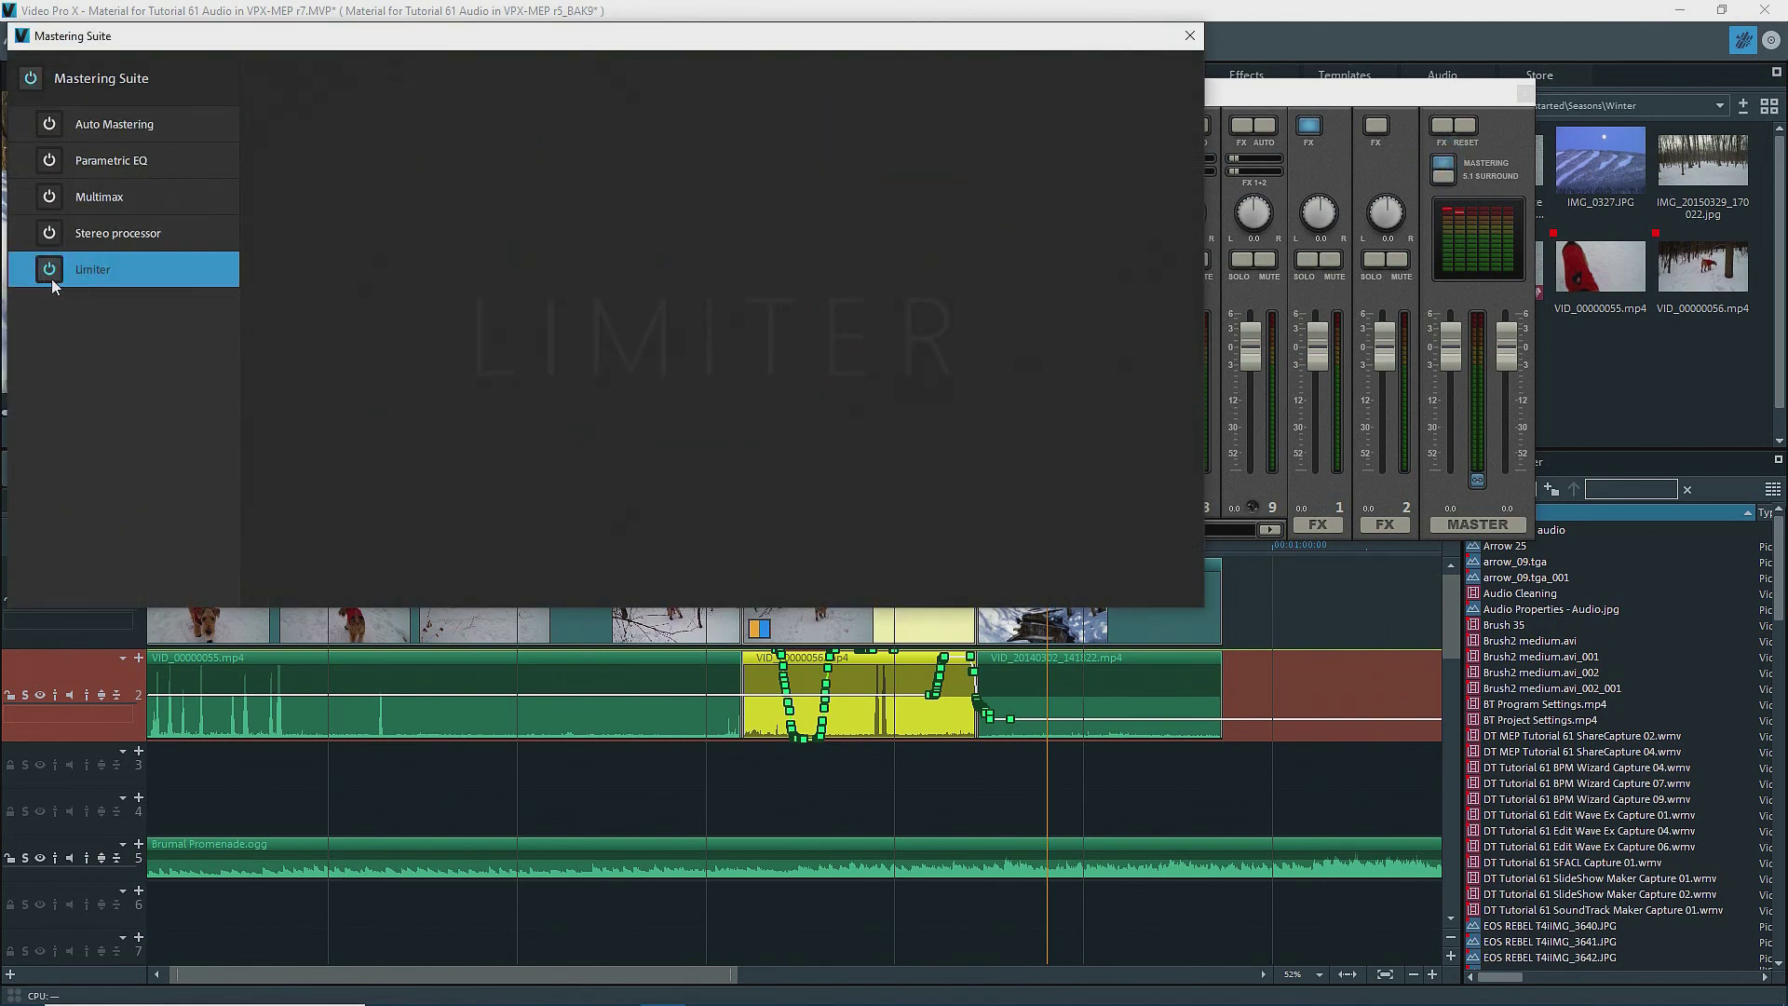
double_click(1451, 511)
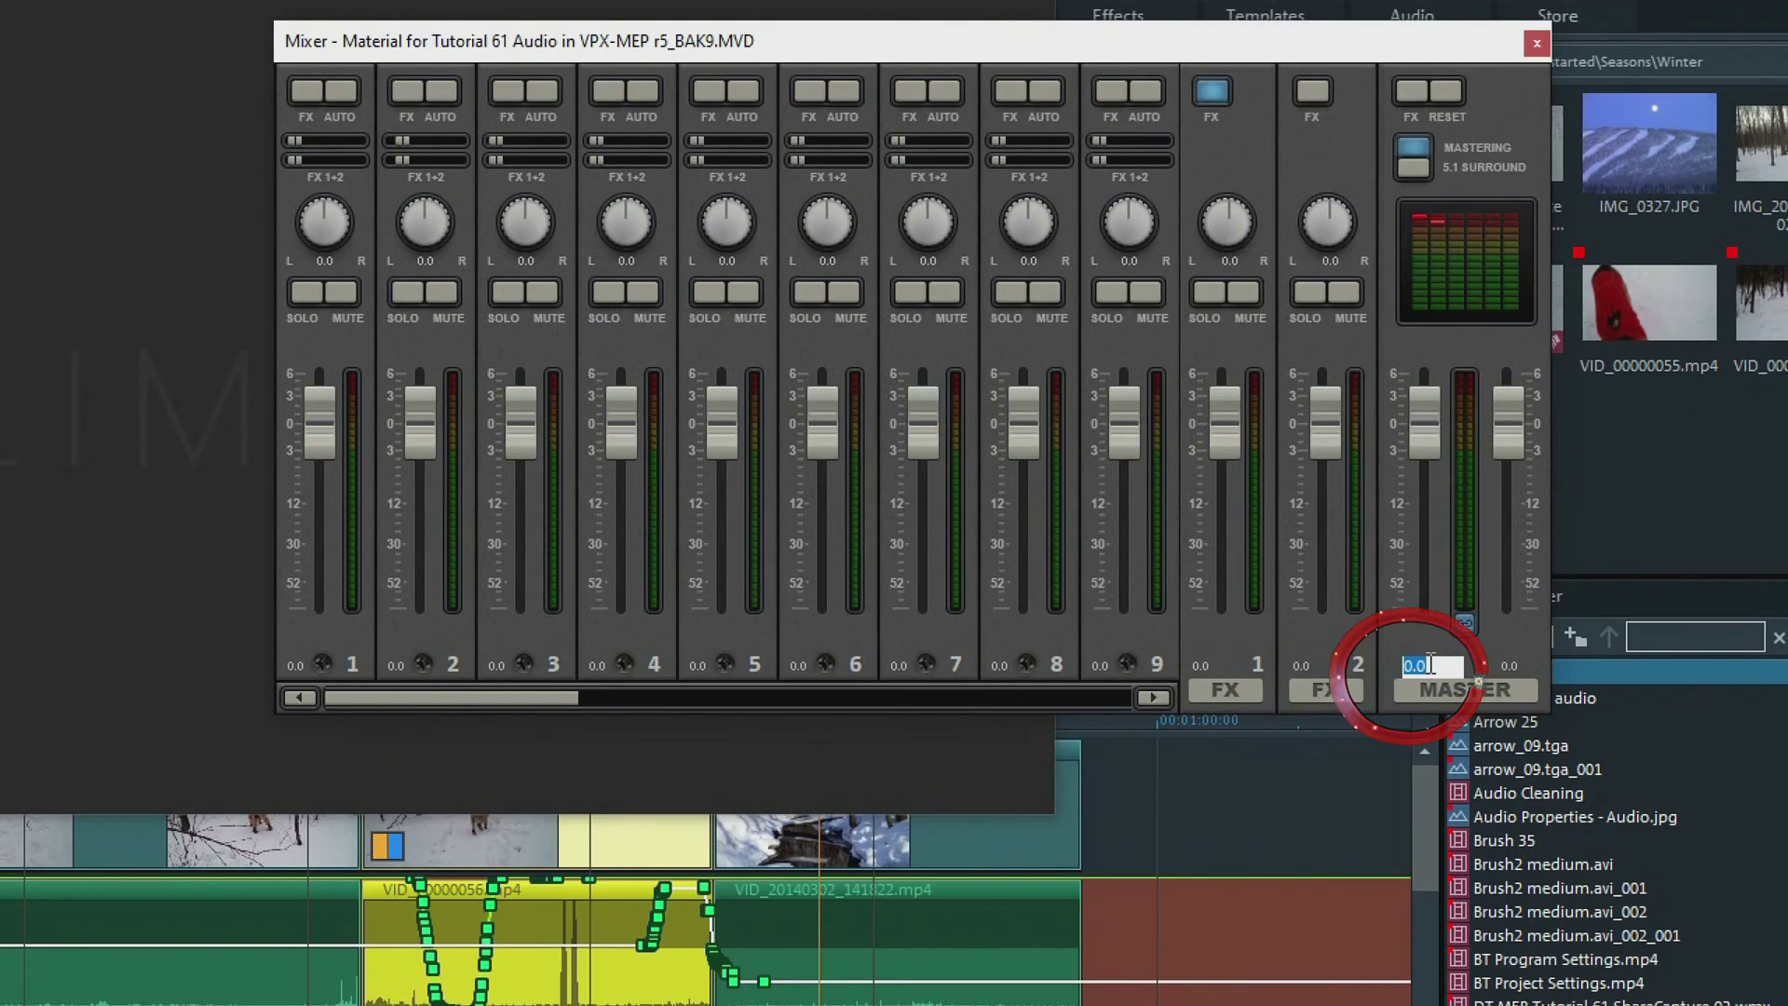
left_click(1431, 664)
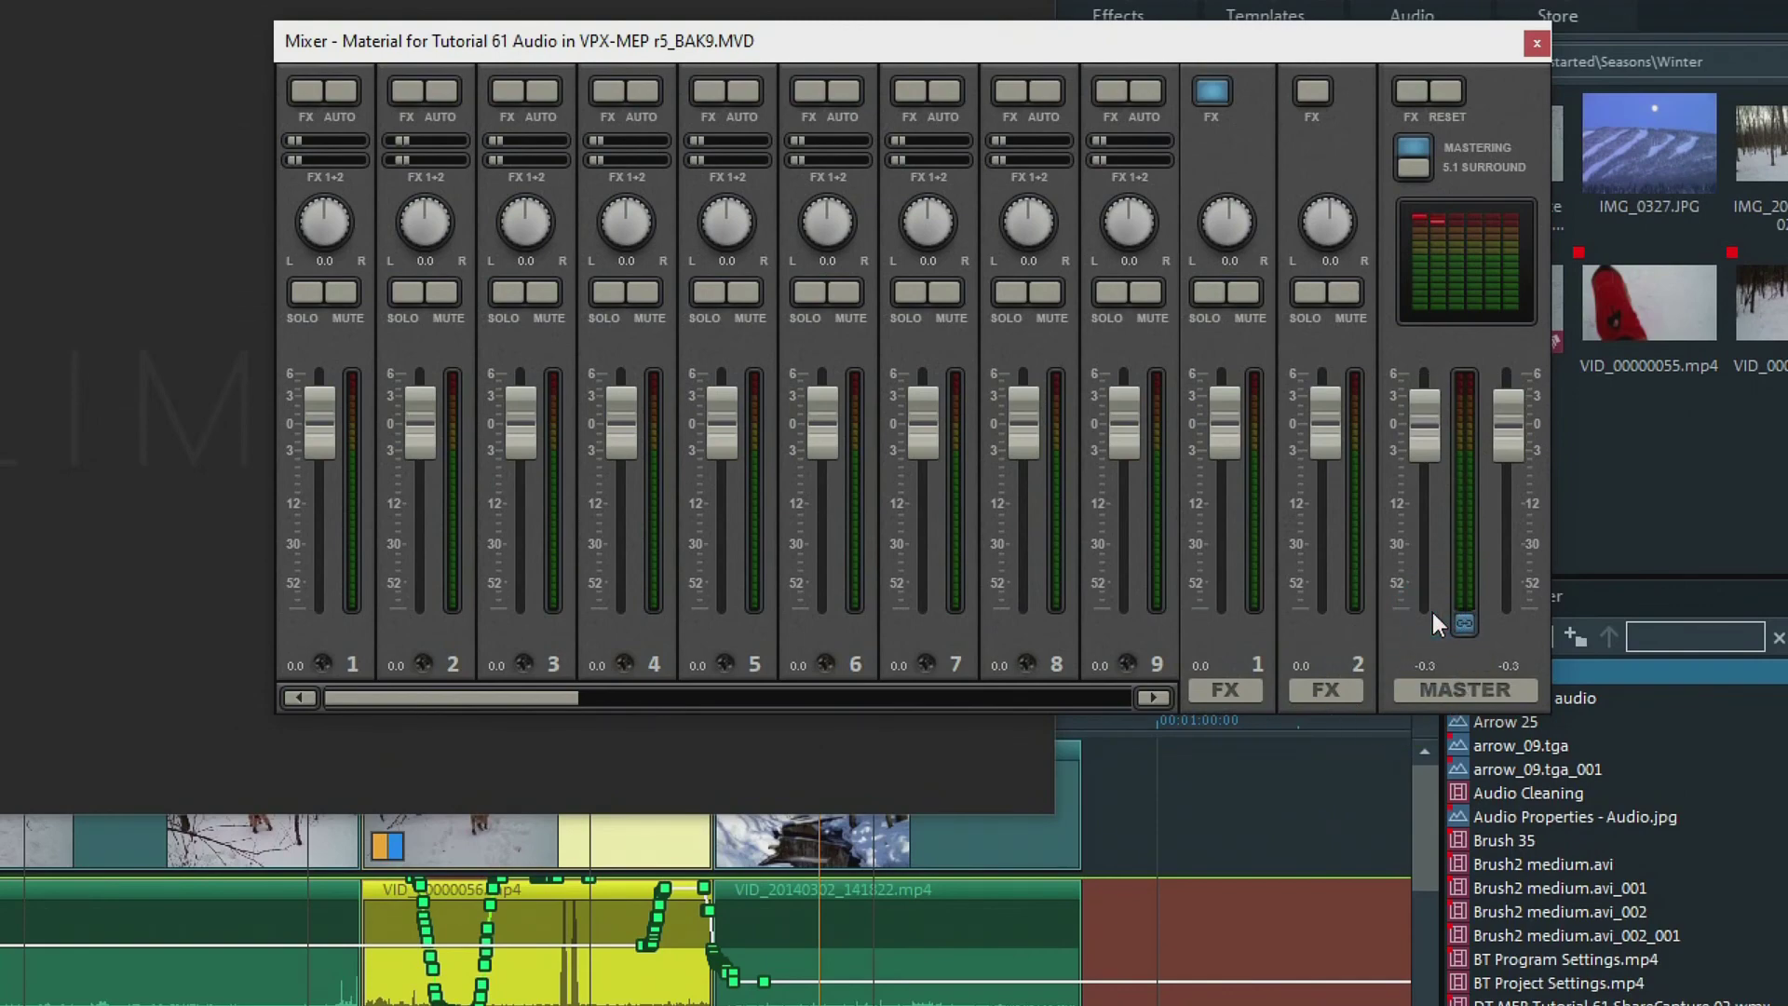
Switch the mixer to 5.1 surround and open the surround panning control of track 2
left_click(1300, 195)
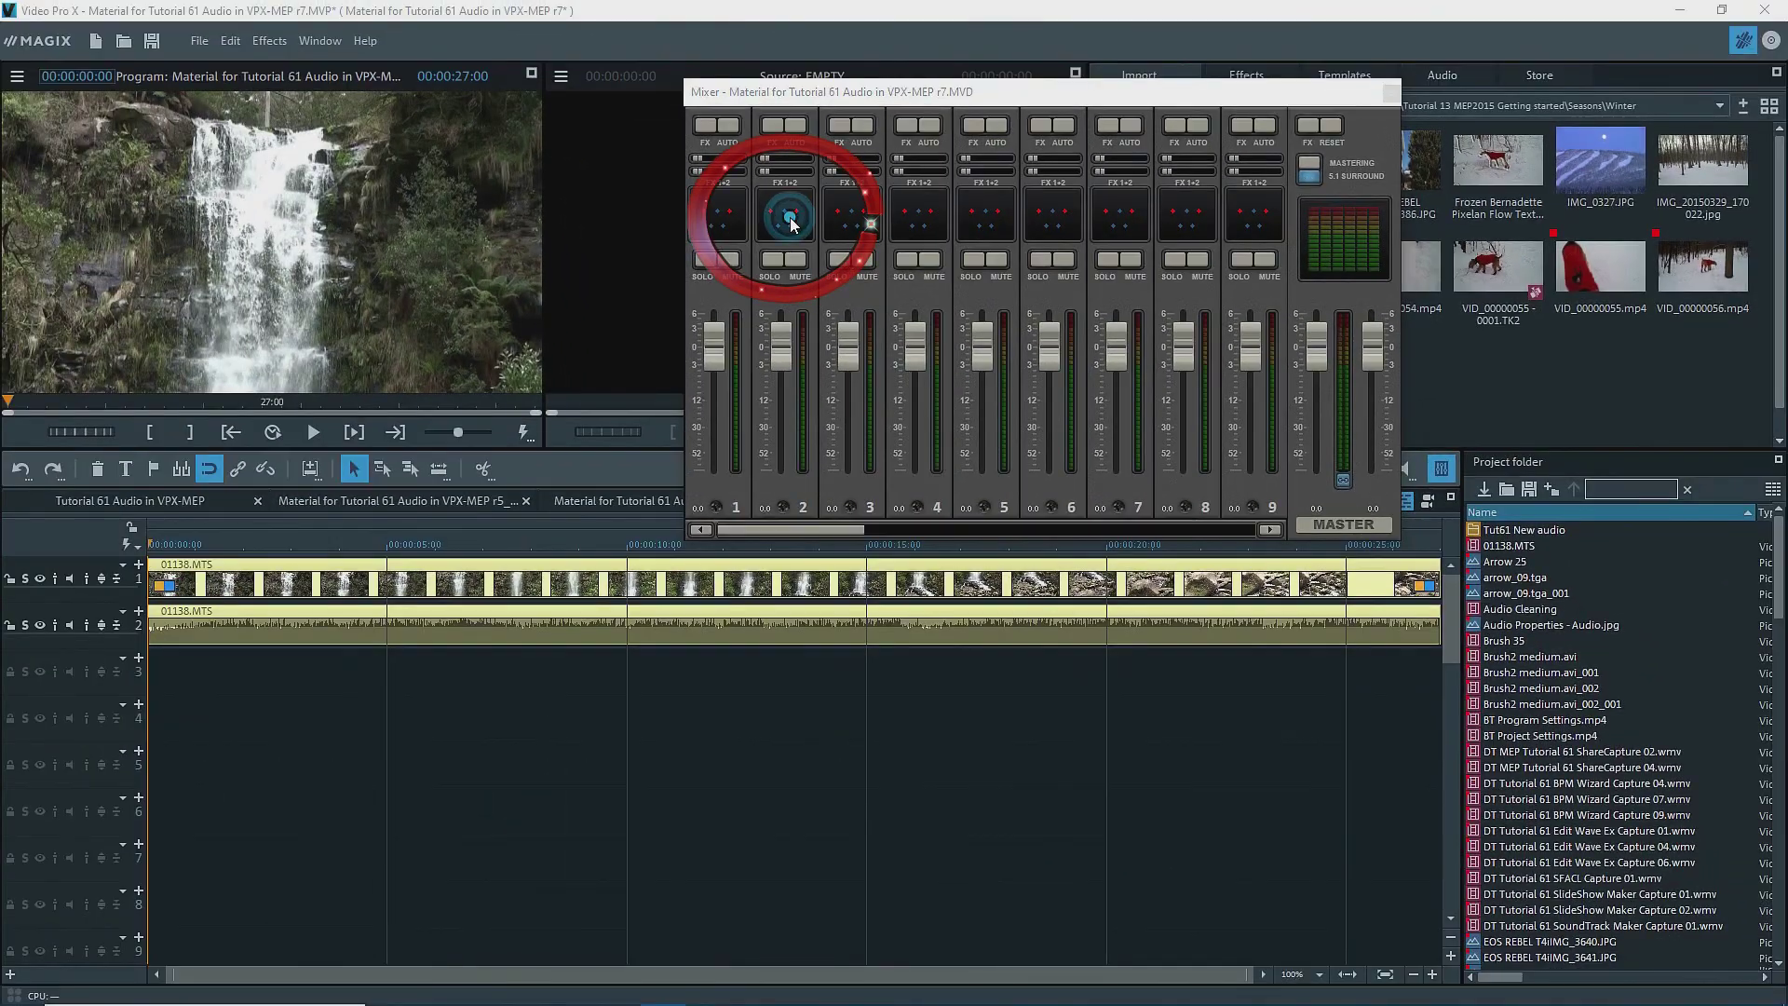
left_click(791, 220)
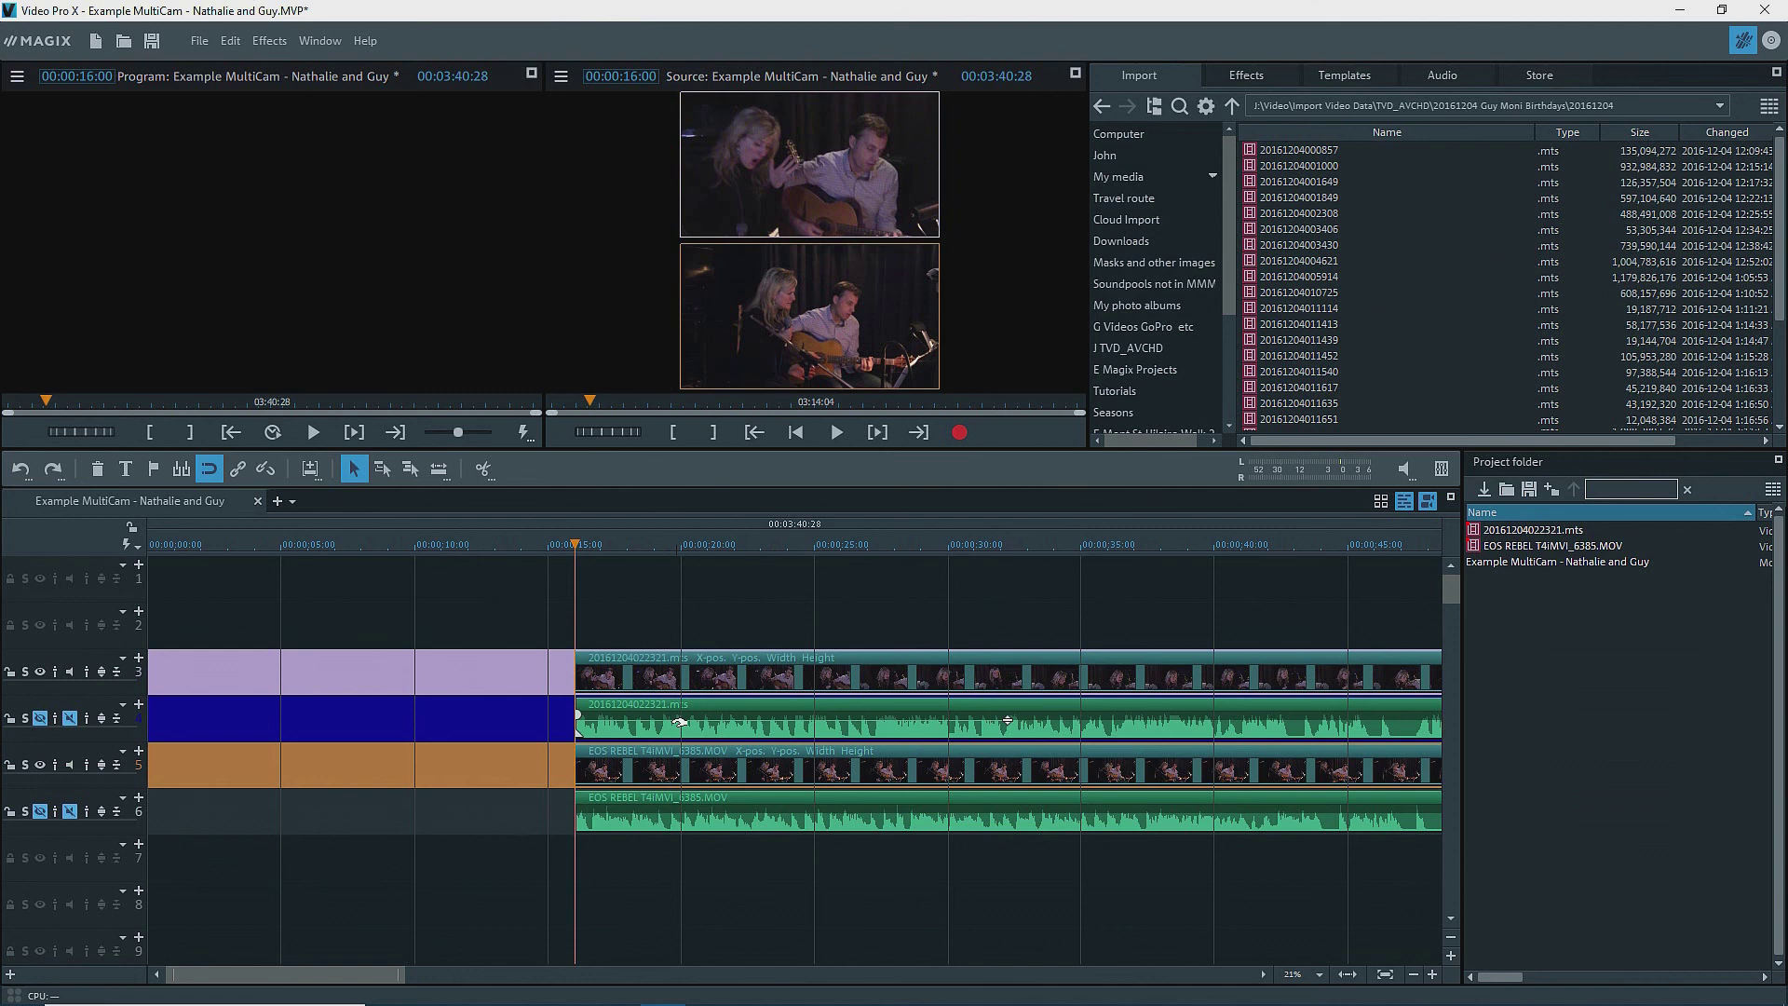
Align the audio of EOS REBEL T4iMVI_6385.MOV with the audio track of 20161204022321.mts, with both audio objects selected
left_click(681, 722)
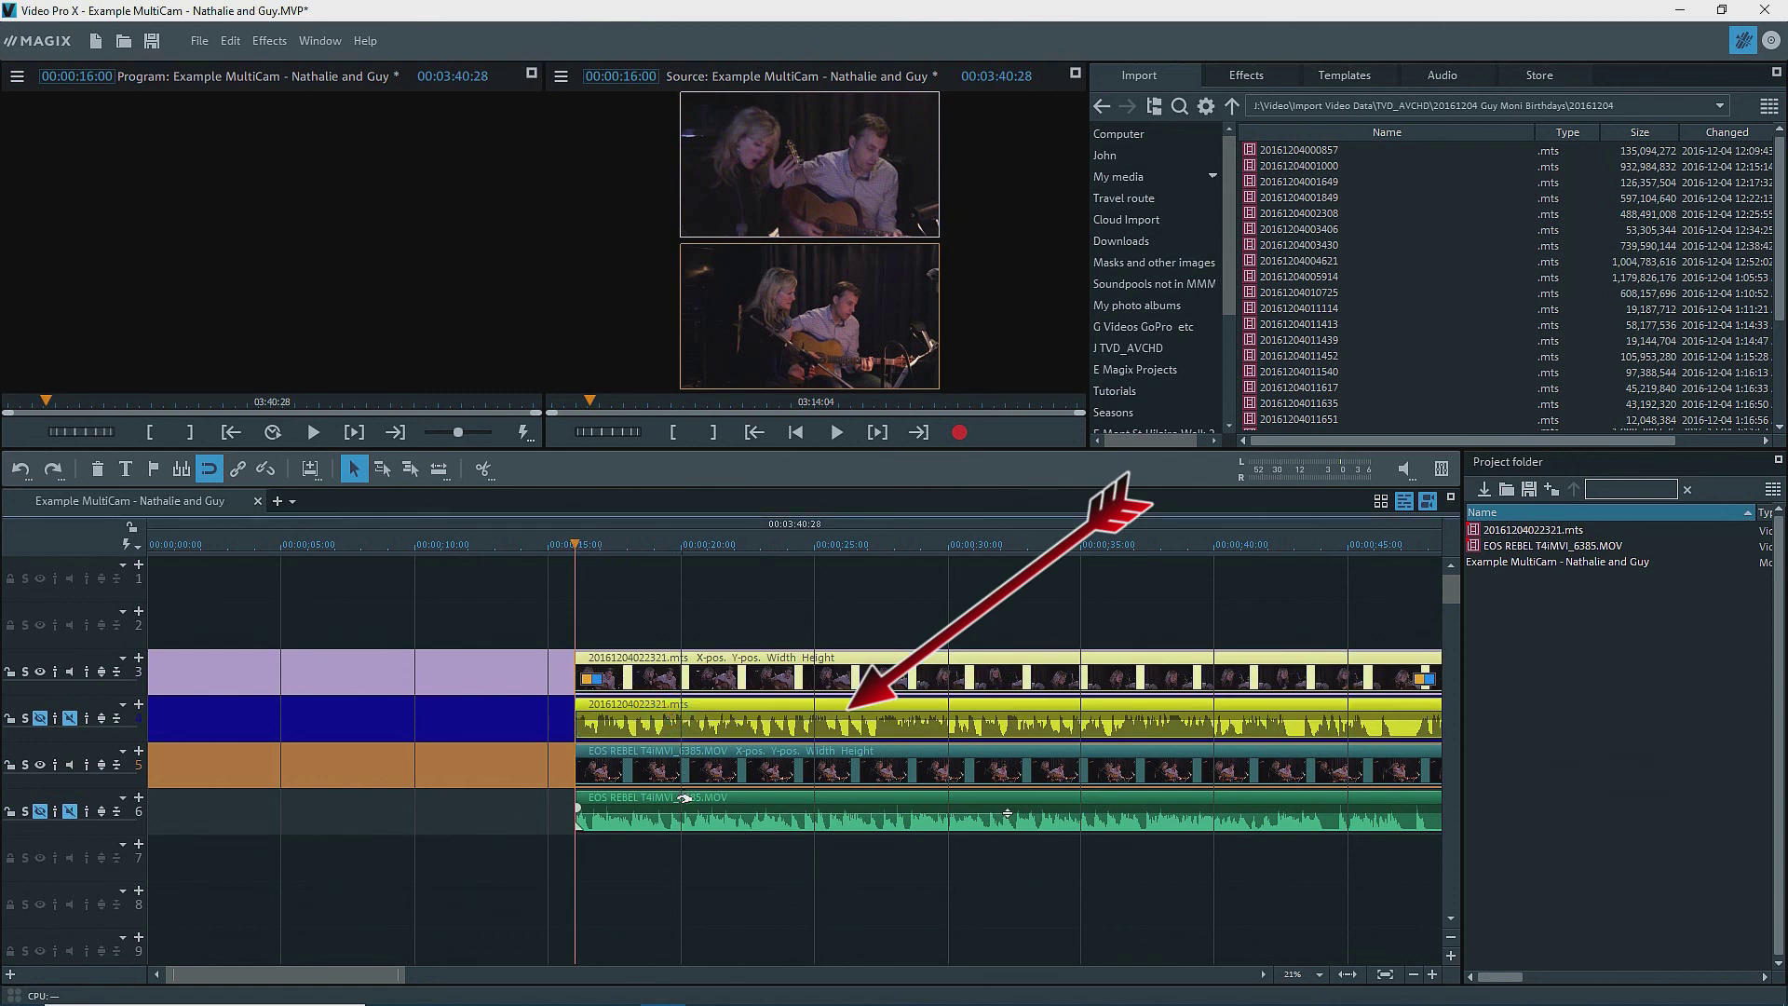
left_click(686, 806, "ctrl")
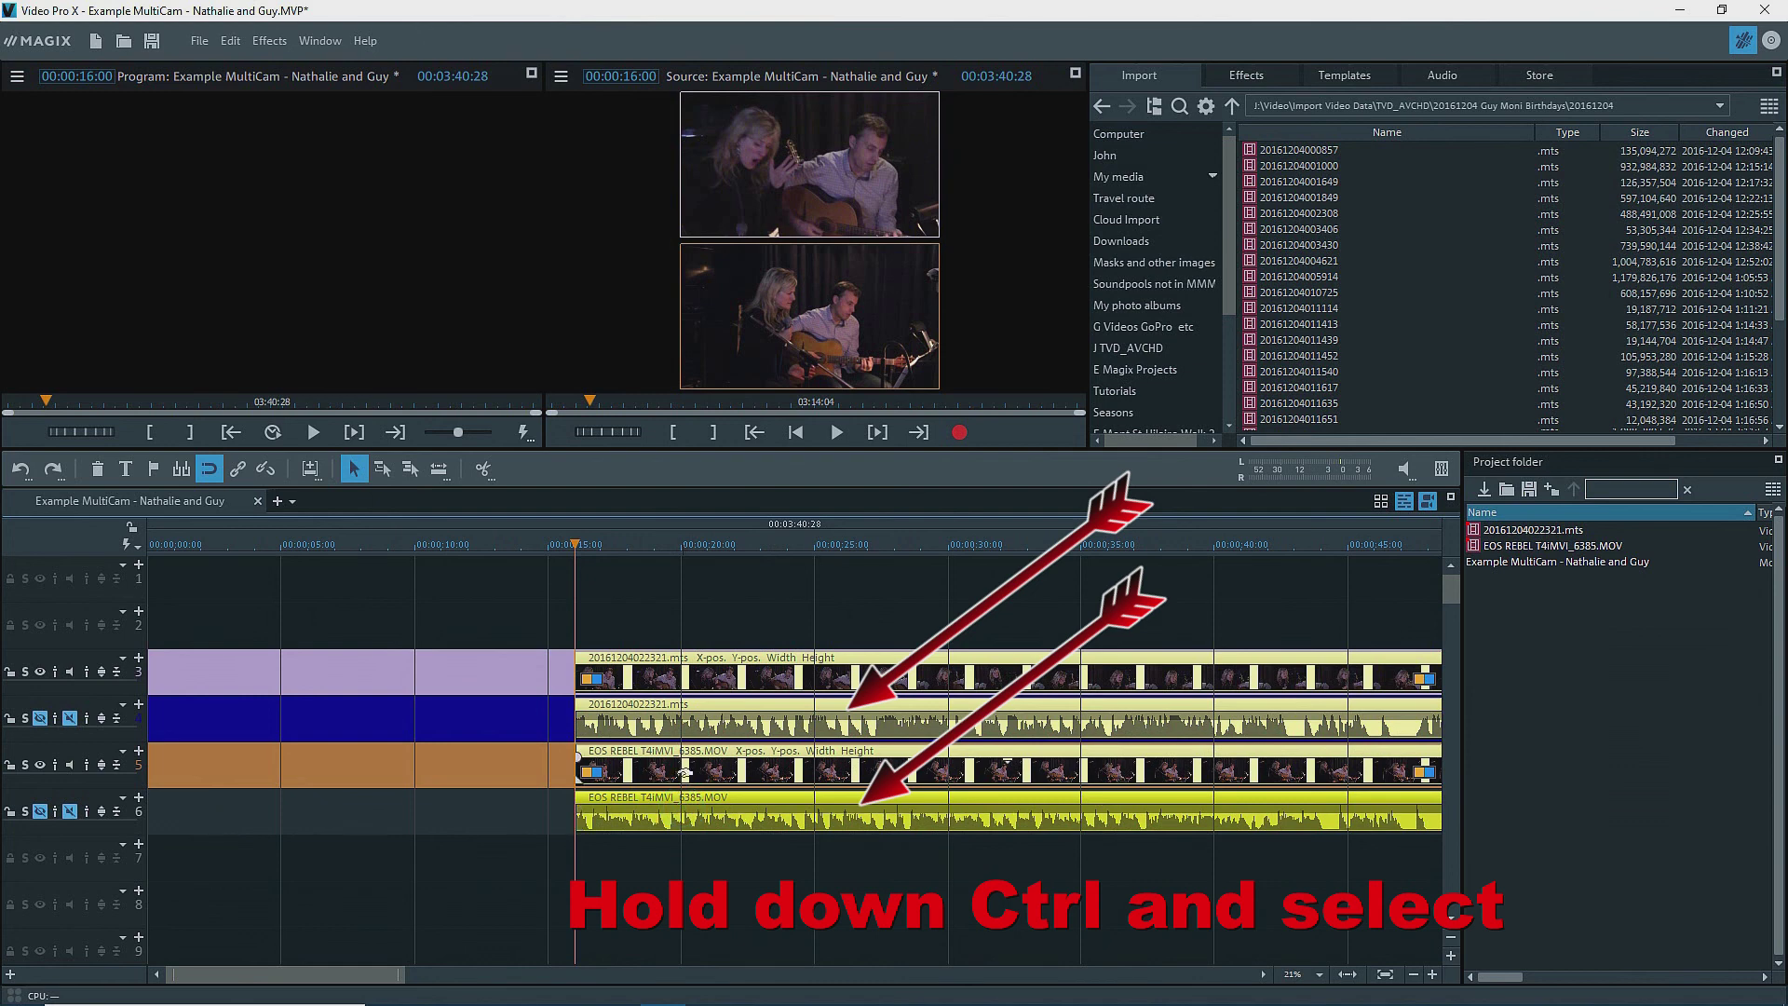
right_click(696, 723)
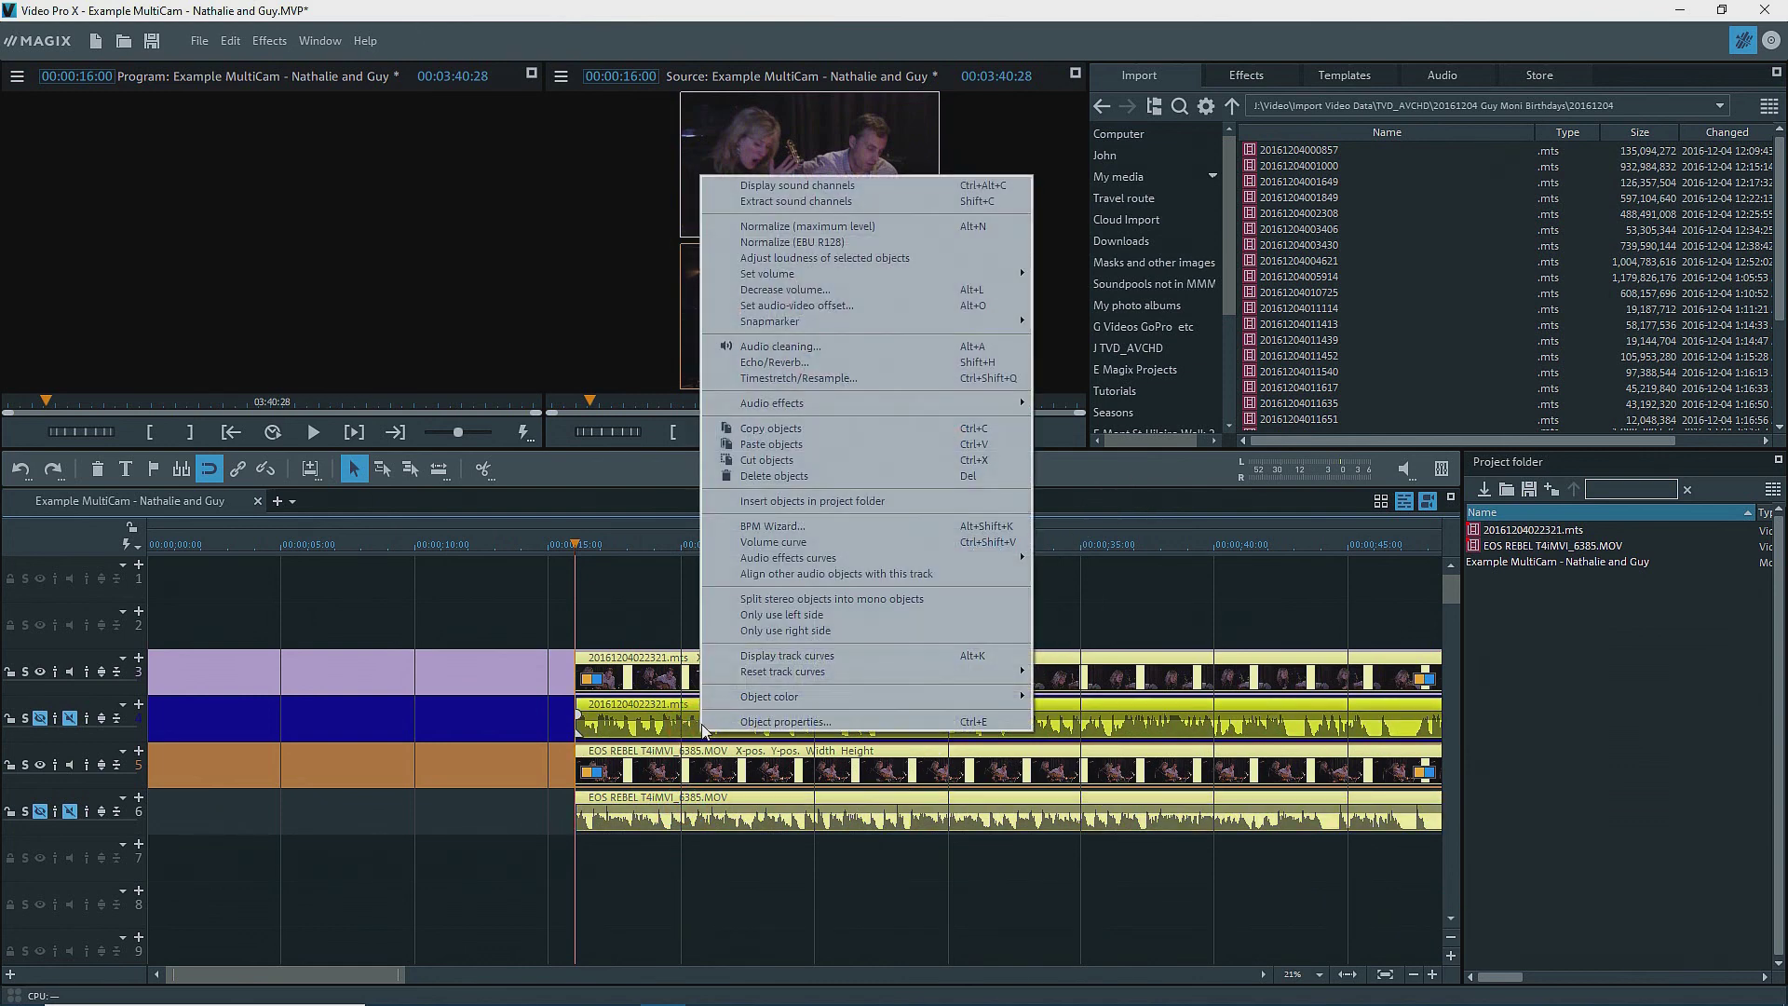
left_click(803, 575)
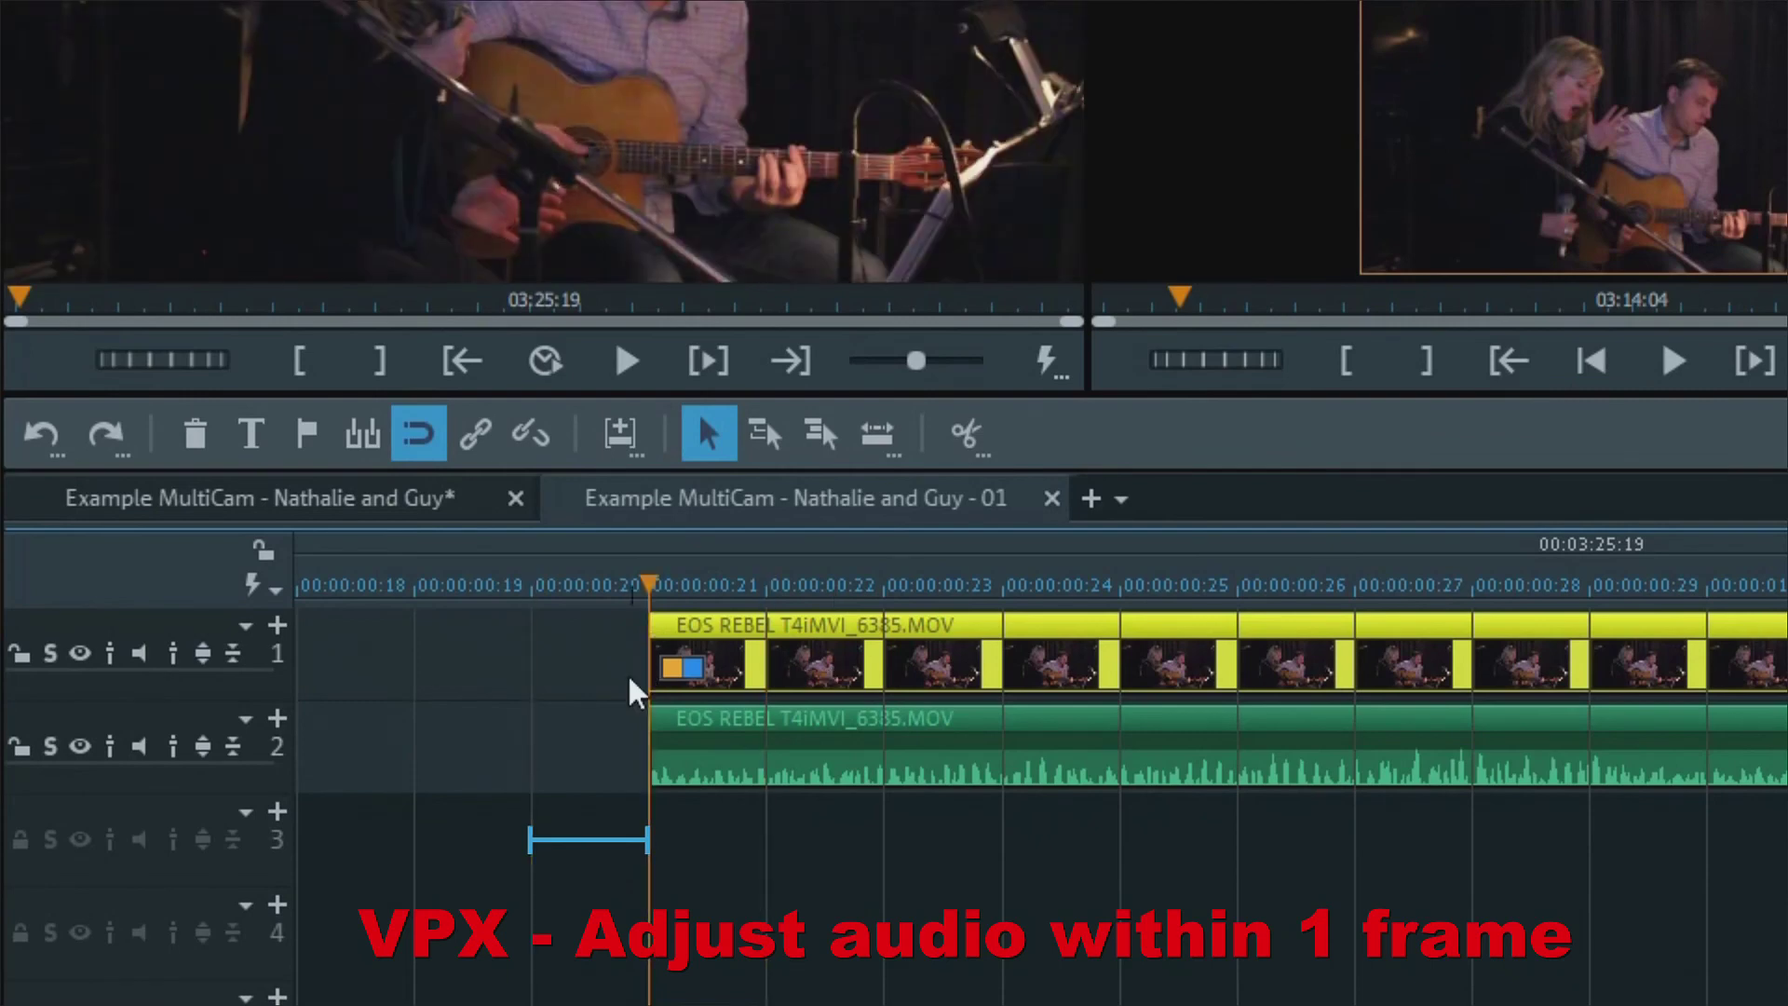
Shift the audio of EOS REBEL T4iMVI_6385.MOV on track 2 against its video, within one frame, and in Movie Edit Pro by single frames
left_click_drag(767, 742, 780, 672)
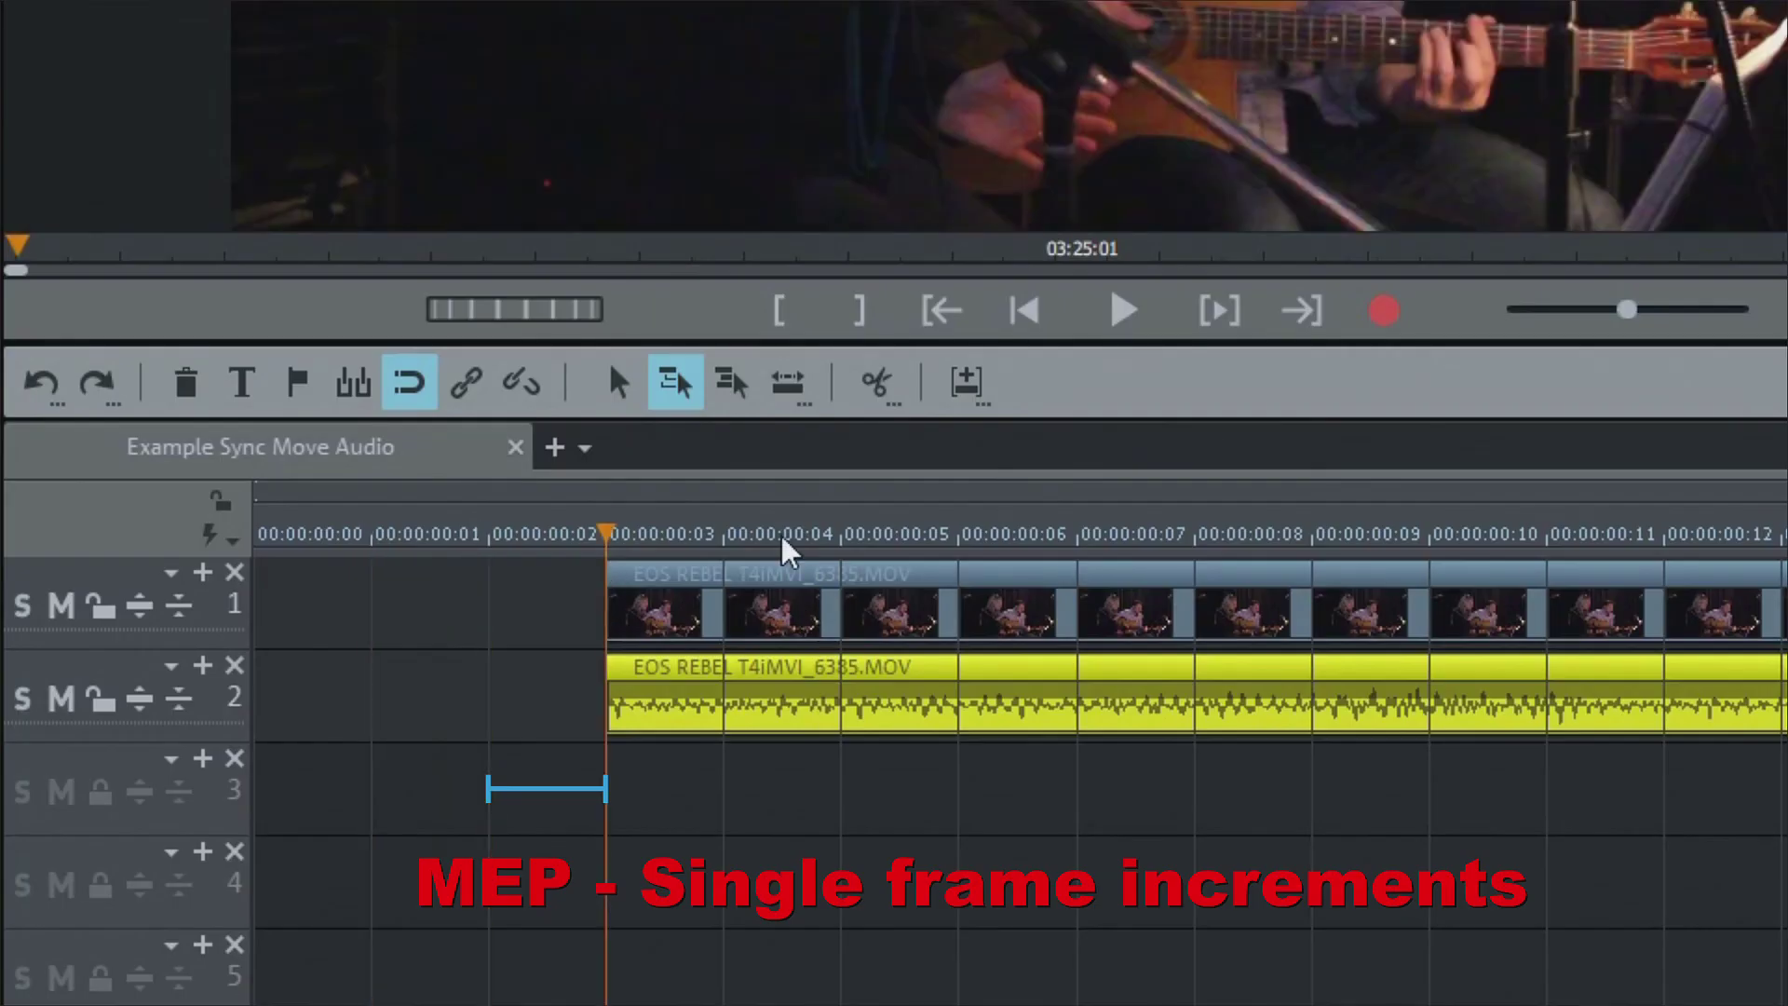
mouse_move(783, 596)
left_mouse_down()
mouse_move(664, 597)
mouse_move(783, 596)
left_mouse_up()
left_click(760, 680)
mouse_move(760, 680)
left_mouse_down()
mouse_move(586, 681)
mouse_move(799, 686)
mouse_move(781, 687)
left_mouse_up()
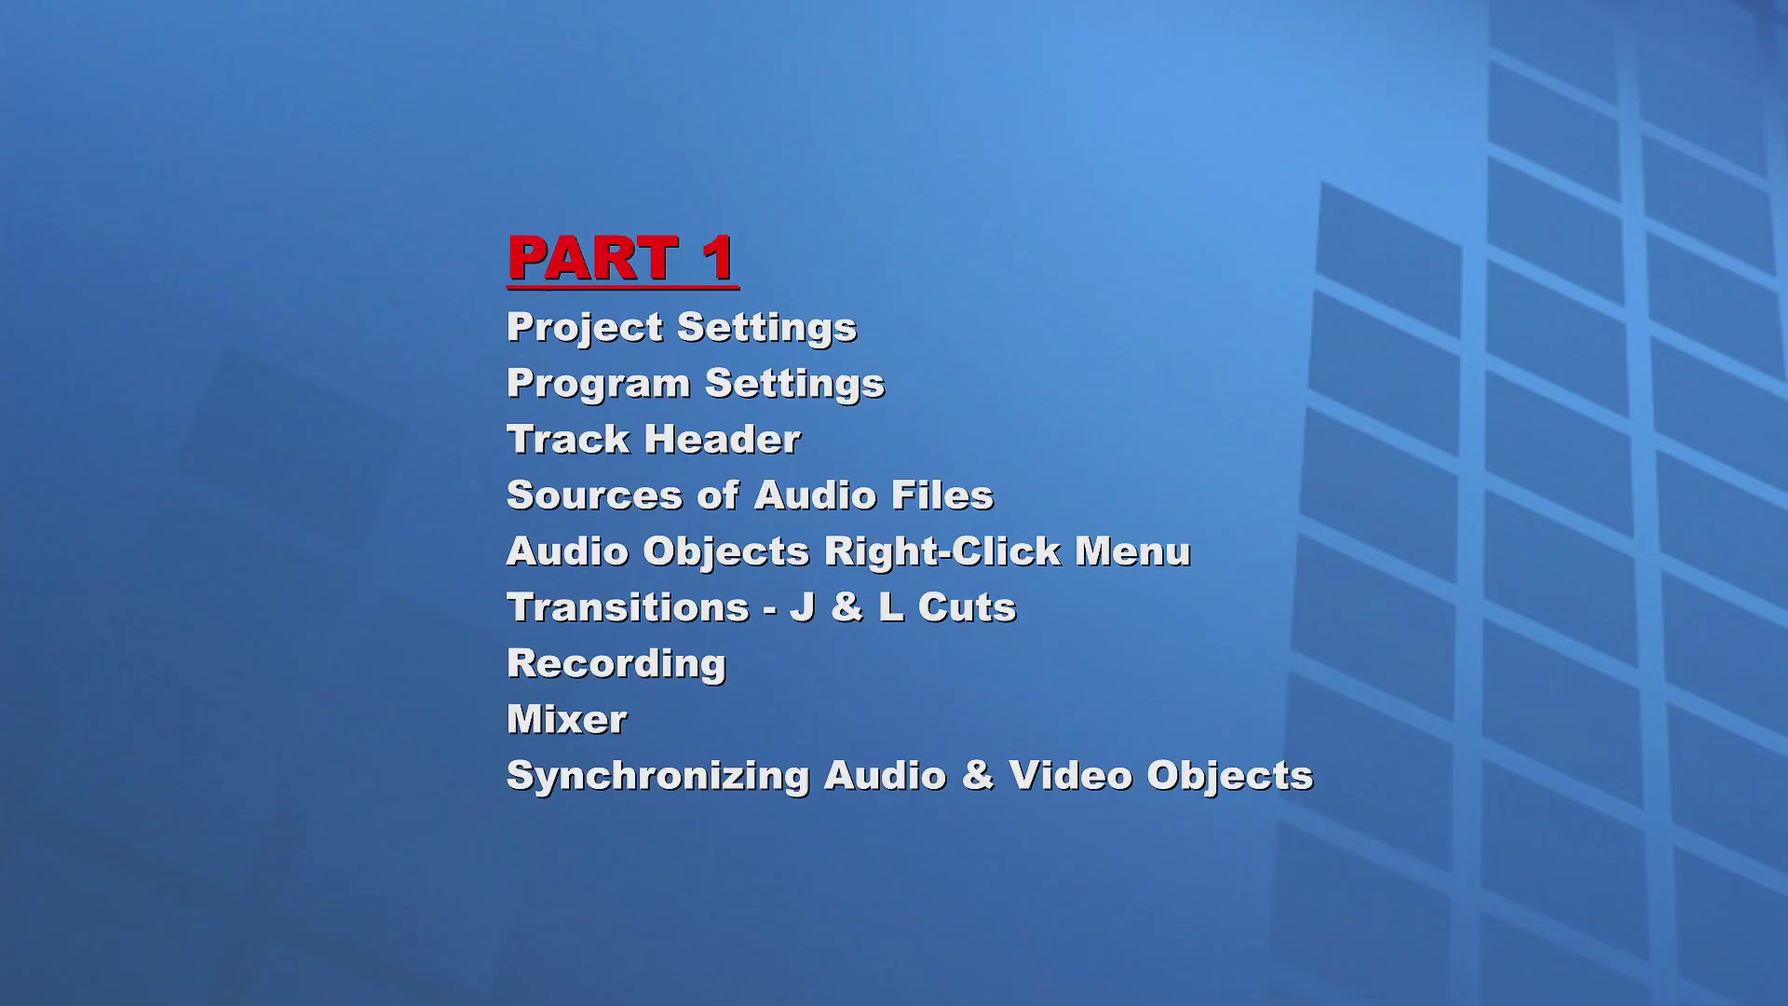